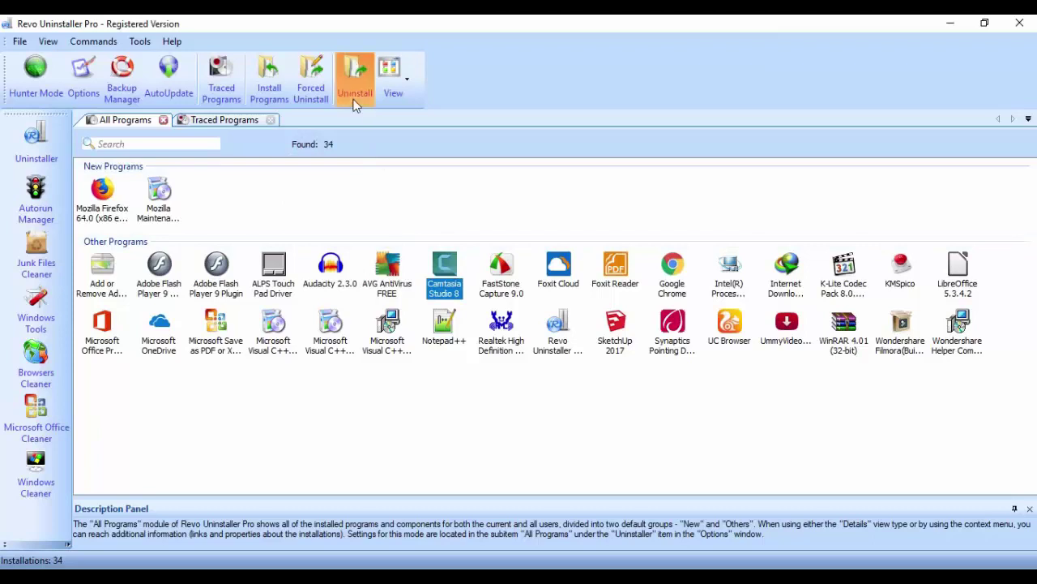
- Start uninstalling Camtasia Studio 8 with the Moderate scanning mode and move the uninstall window out of the way
{"action": "left_click", "coordinate": [355, 89]}
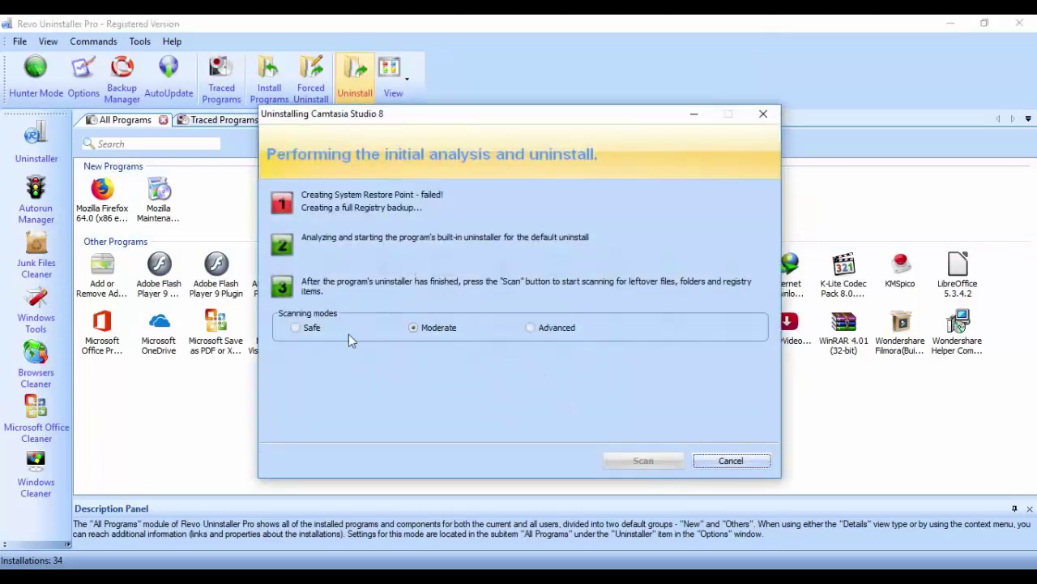
{"action": "left_click", "coordinate": [309, 332]}
{"action": "left_click", "coordinate": [421, 331]}
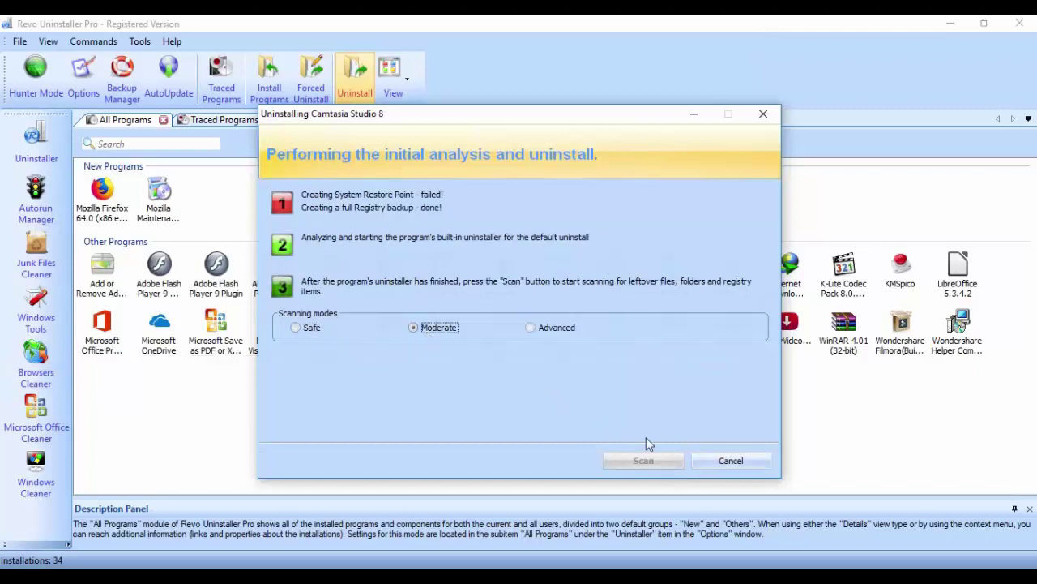
{"action": "left_click_drag", "start_coordinate": [490, 118], "coordinate": [616, 69]}
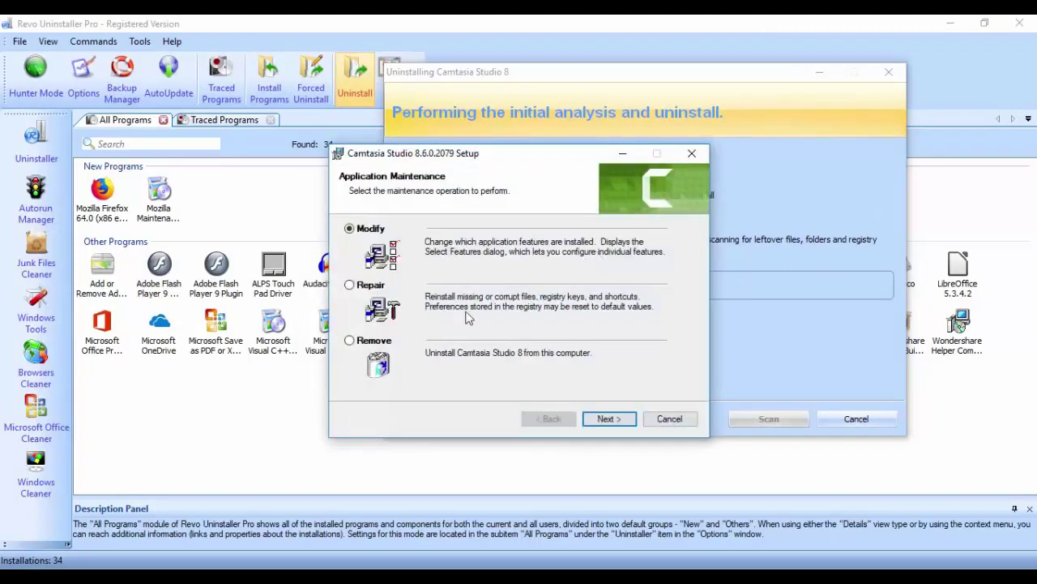
- Remove Camtasia Studio 8 with its built-in uninstaller, permanently deleting the Library content, and finish the setup
{"action": "left_click", "coordinate": [348, 343]}
{"action": "left_click", "coordinate": [608, 419]}
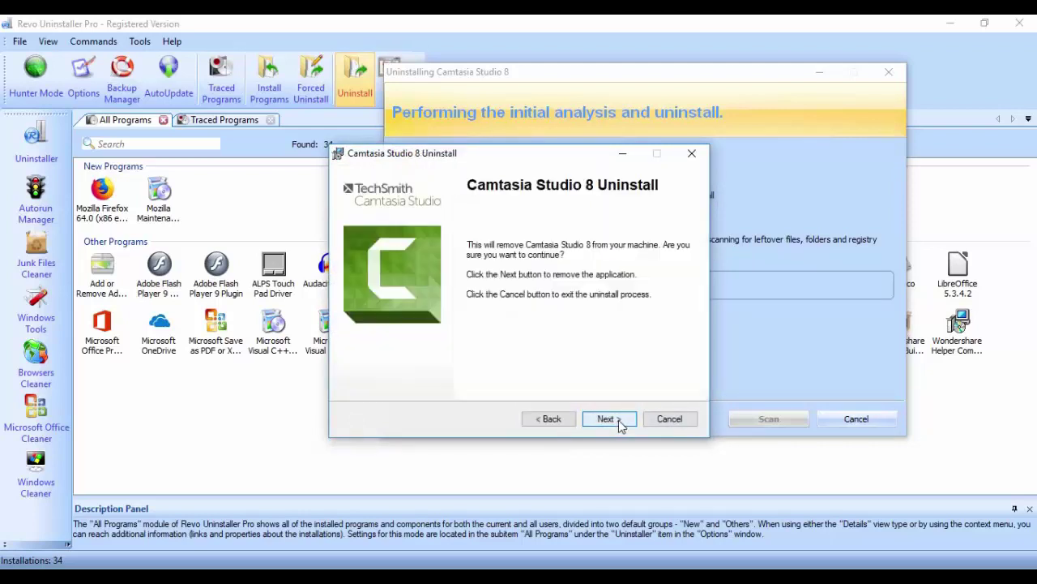
{"action": "left_click", "coordinate": [617, 420]}
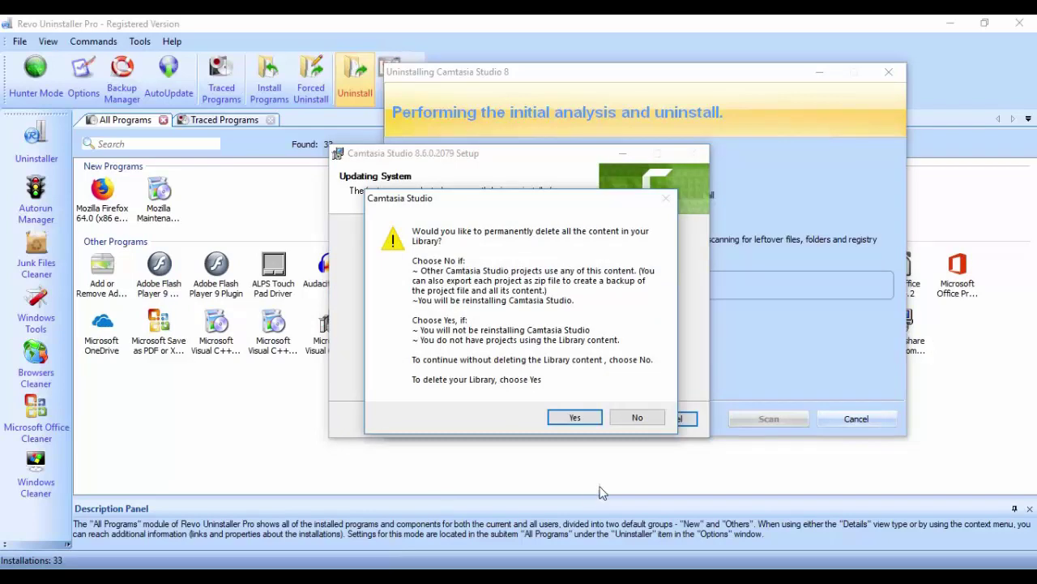
{"action": "left_click", "coordinate": [574, 417]}
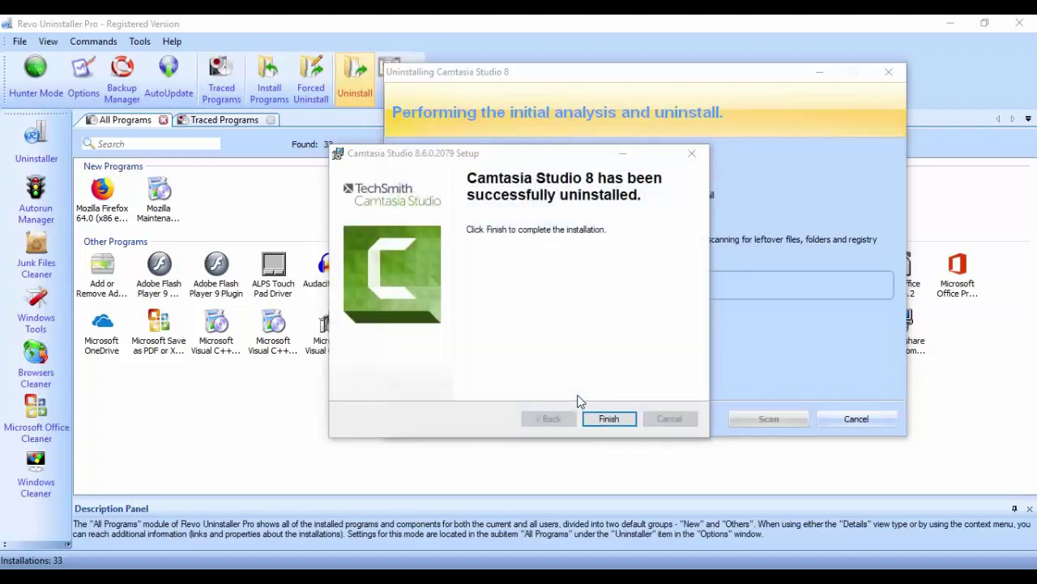
{"action": "left_click", "coordinate": [623, 420]}
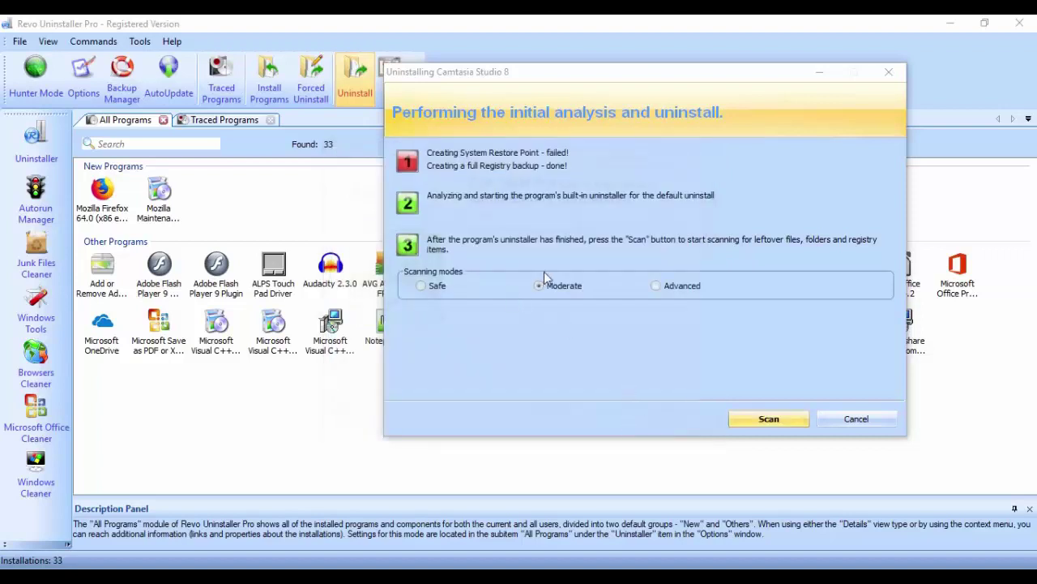
- Scan for Camtasia Studio 8 leftovers, then select and delete all the leftover registry items
{"action": "left_click", "coordinate": [775, 419]}
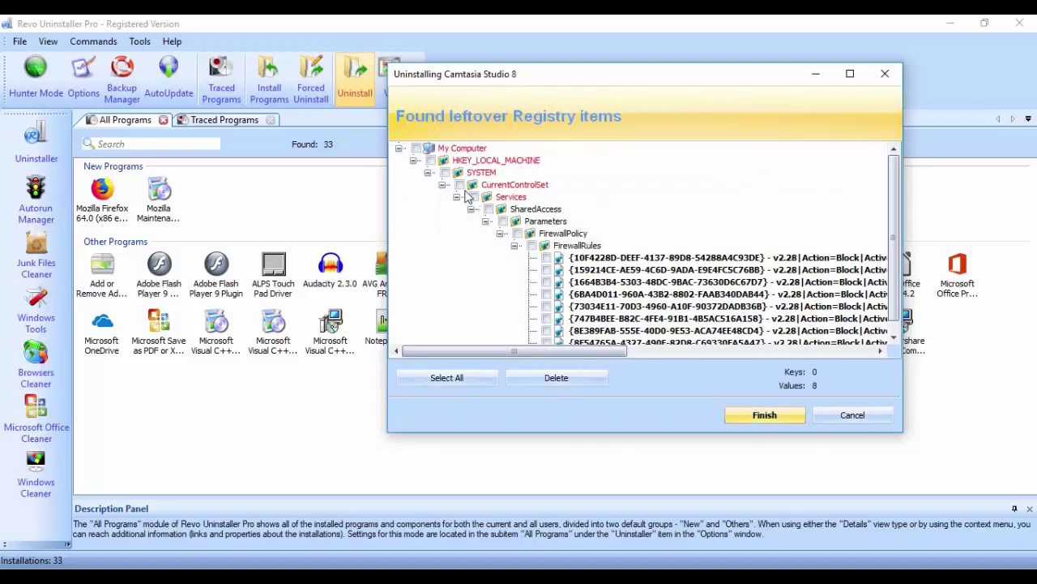
{"action": "scroll", "coordinate": [577, 269], "scroll_direction": "down", "scroll_amount": 1}
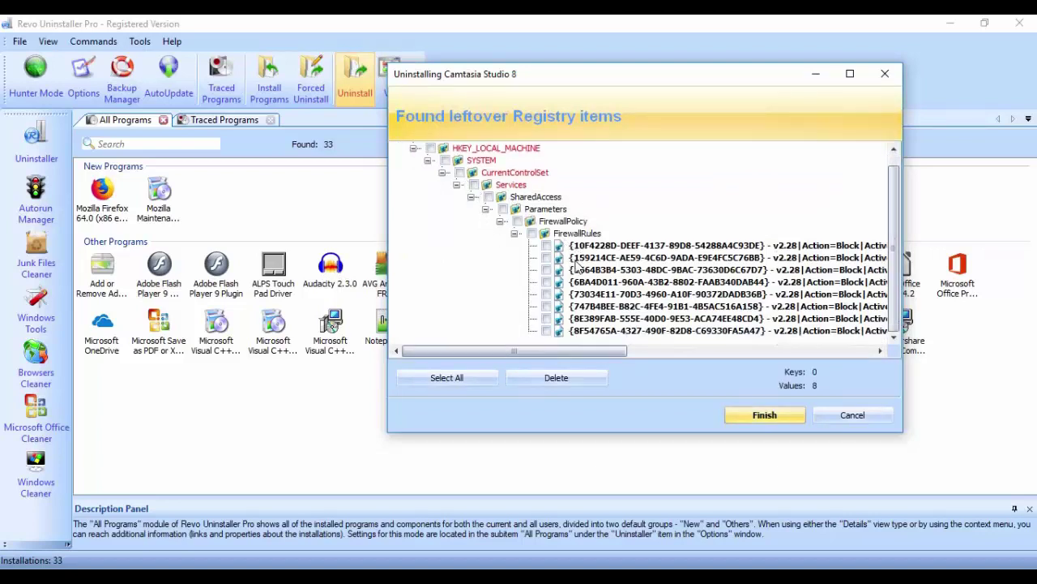
{"action": "scroll", "coordinate": [535, 238], "scroll_direction": "up", "scroll_amount": 1}
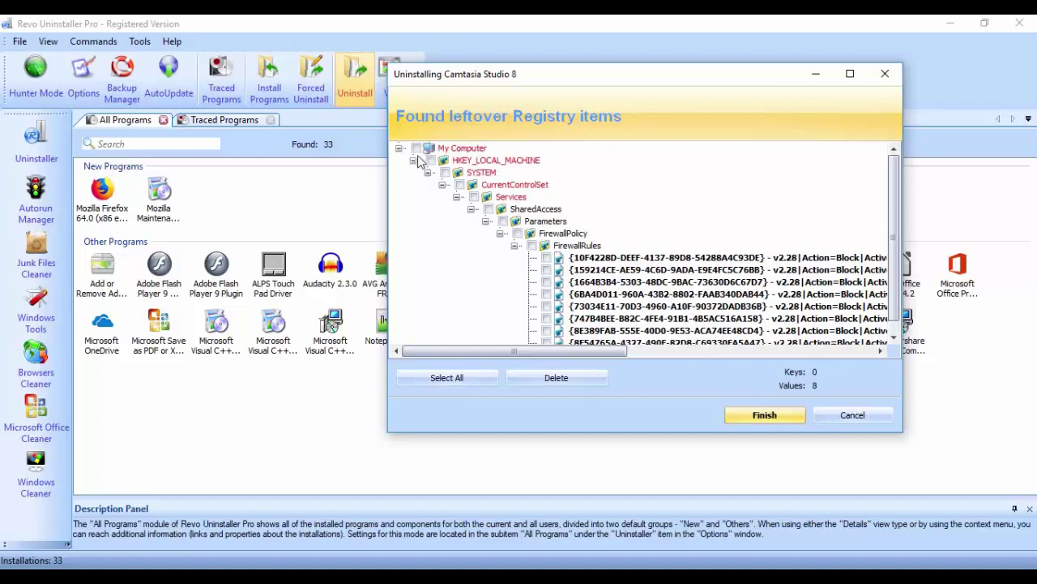
{"action": "left_click", "coordinate": [447, 378]}
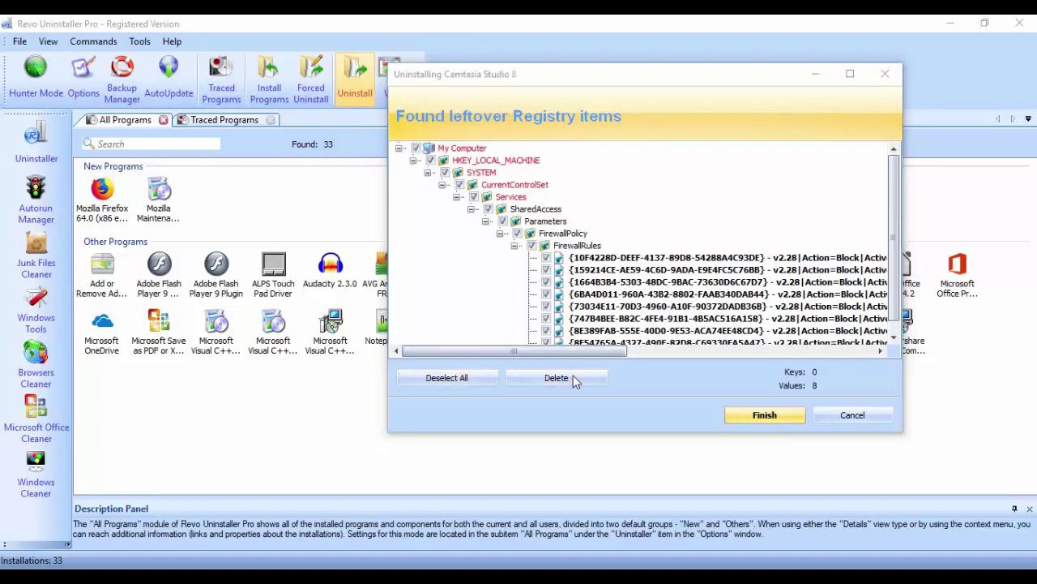
{"action": "left_click", "coordinate": [573, 378]}
{"action": "left_click", "coordinate": [688, 290]}
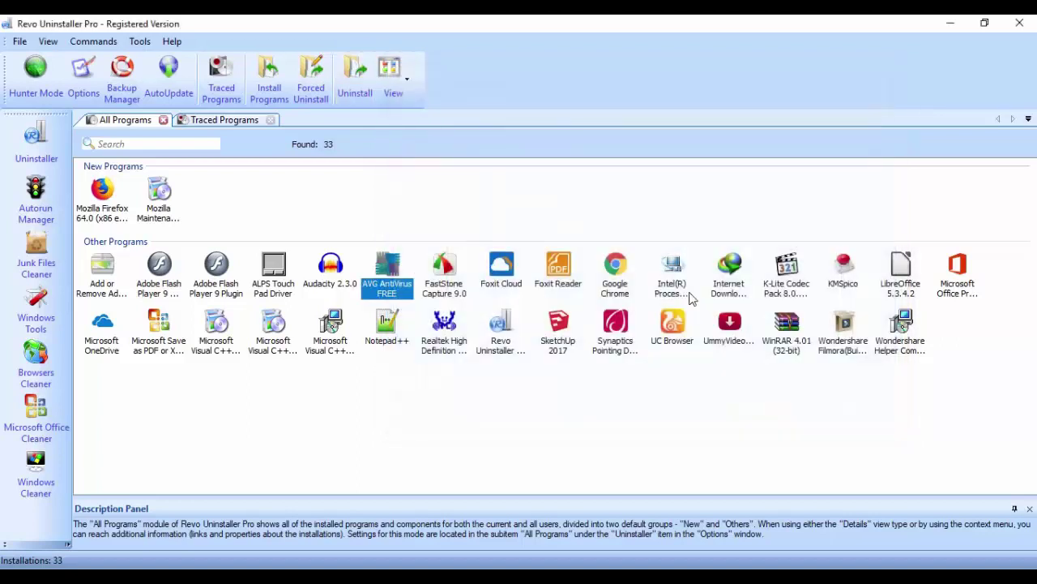
- Close the uninstaller and refresh the desktop
{"action": "left_click", "coordinate": [1020, 23]}
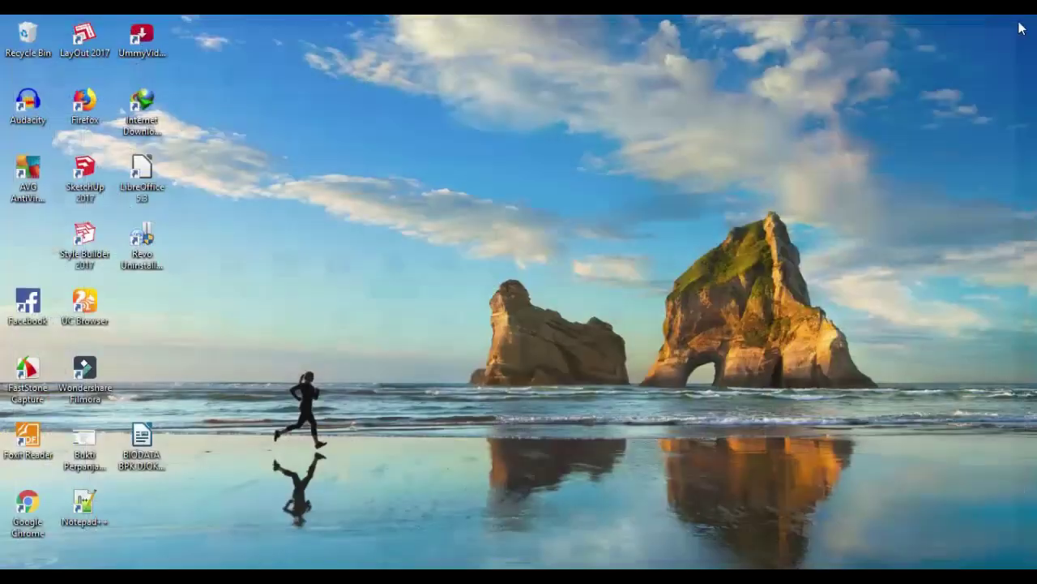
{"action": "right_click", "coordinate": [505, 279]}
{"action": "left_click", "coordinate": [537, 324]}
{"action": "right_click", "coordinate": [432, 260]}
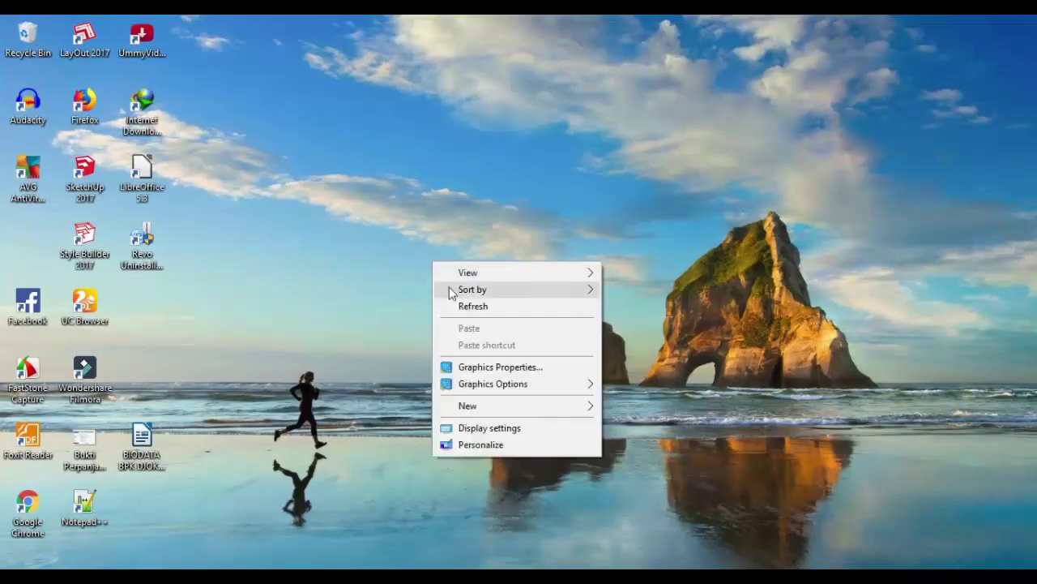
{"action": "left_click", "coordinate": [459, 306]}
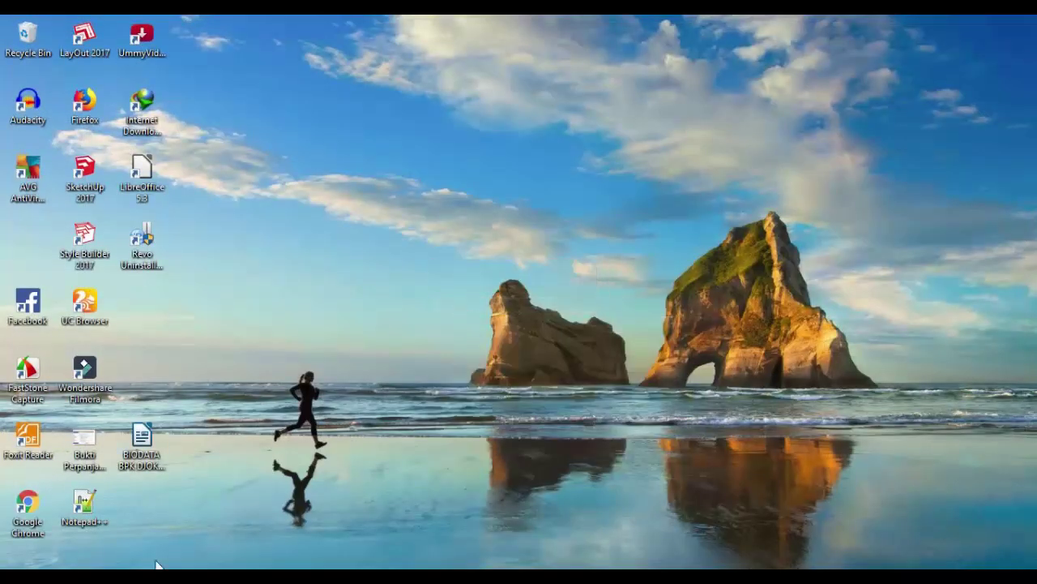
- Switch to the File Explorer window in Master Software and open the inner Camtasia 2018 folder
{"action": "mouse_move", "coordinate": [156, 565]}
{"action": "left_click", "coordinate": [231, 511]}
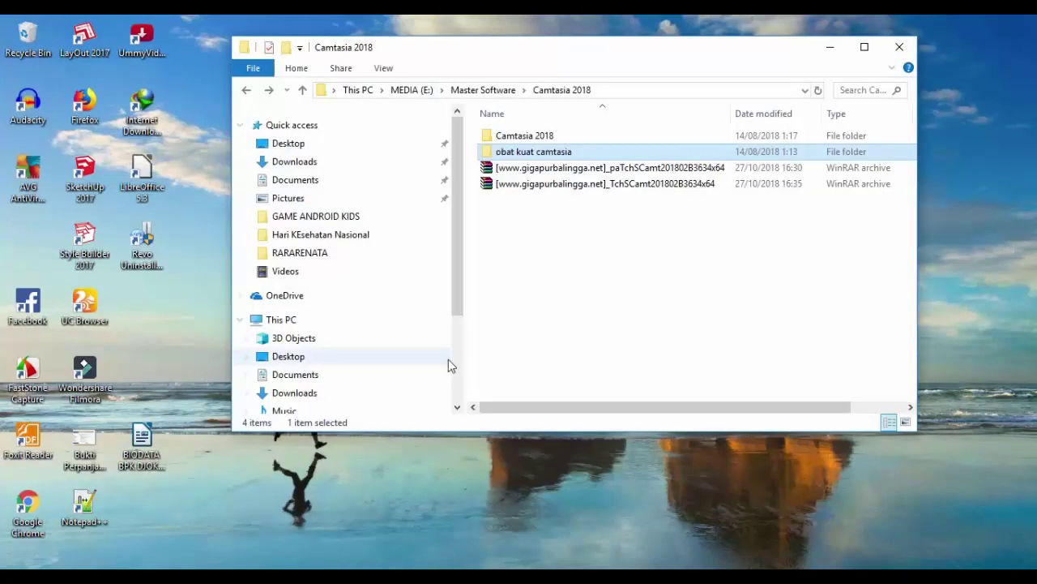
{"action": "double_click", "coordinate": [529, 136]}
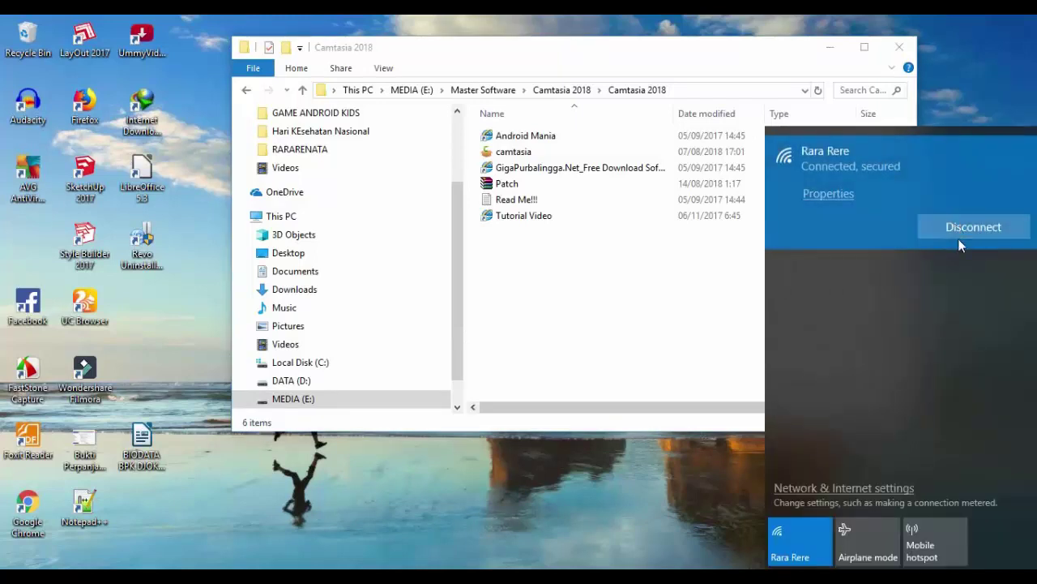
- Disconnect the computer from the current Wi-Fi network and return to the folder window
{"action": "left_click", "coordinate": [959, 231]}
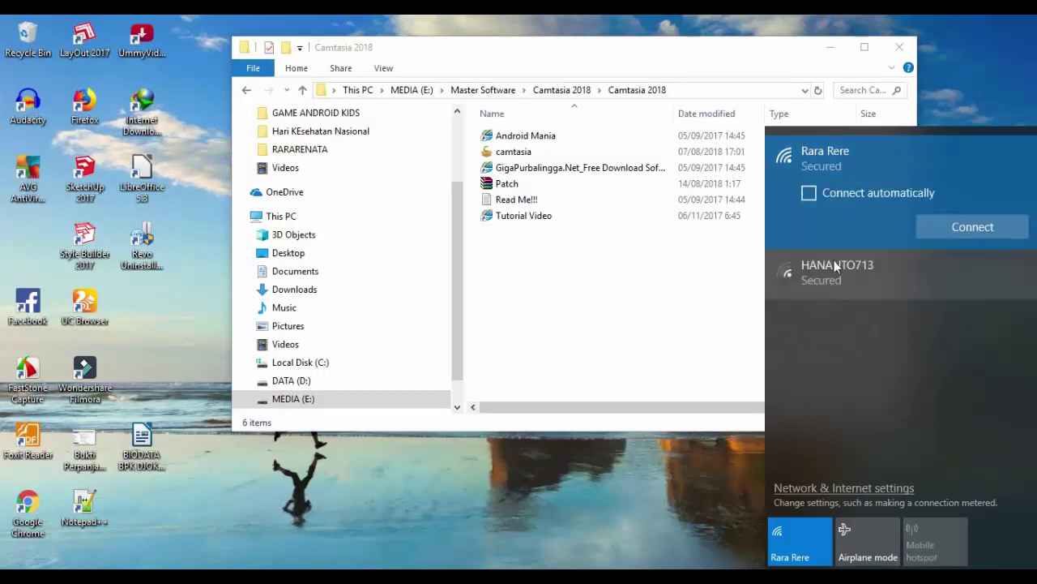
{"action": "left_click", "coordinate": [565, 338]}
- Look at the contents of the Read Me!!! text file and close it
{"action": "double_click", "coordinate": [518, 199]}
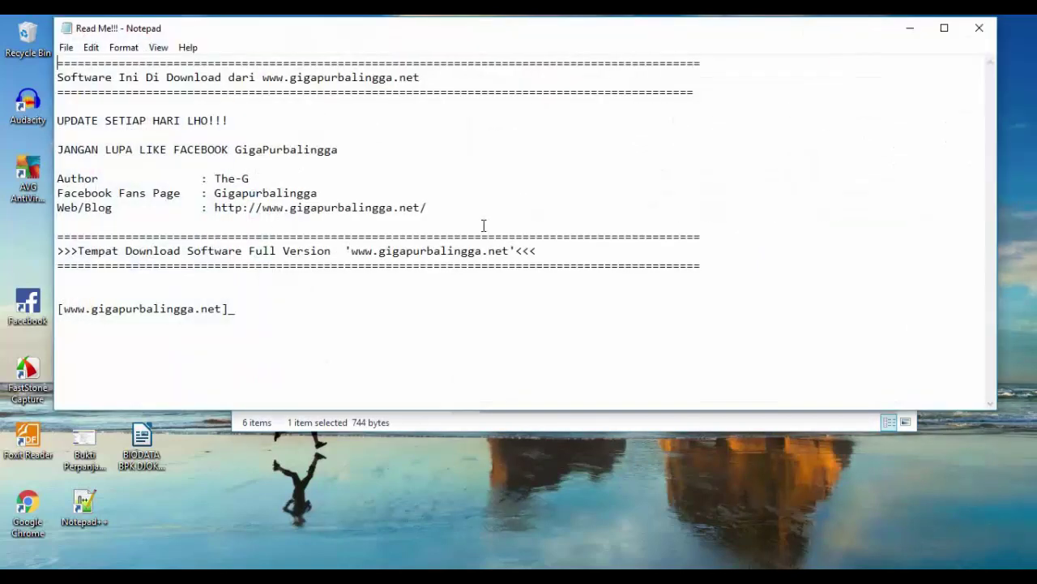
{"action": "left_click", "coordinate": [979, 27]}
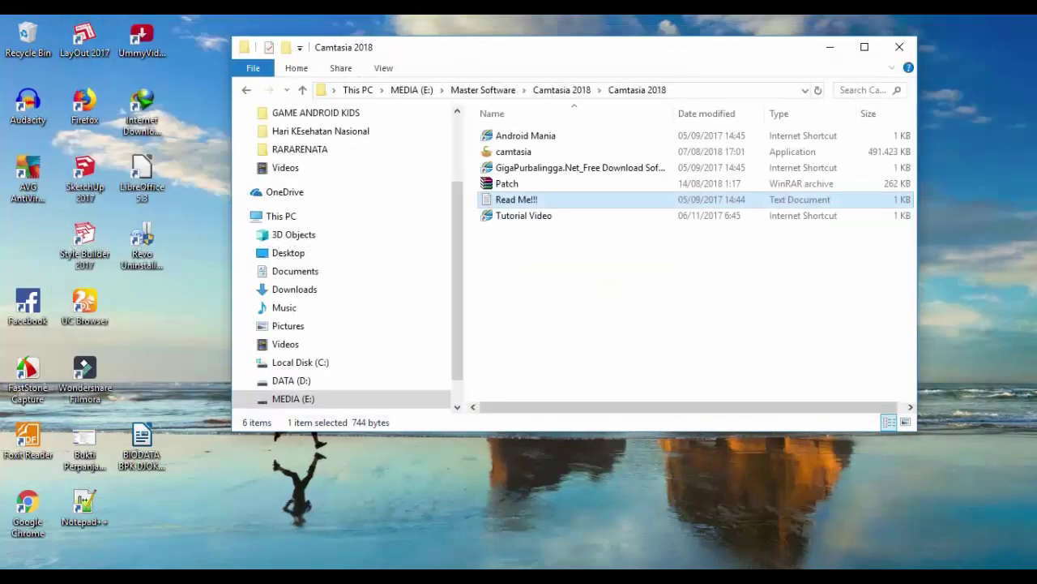
{"action": "left_click", "coordinate": [154, 577]}
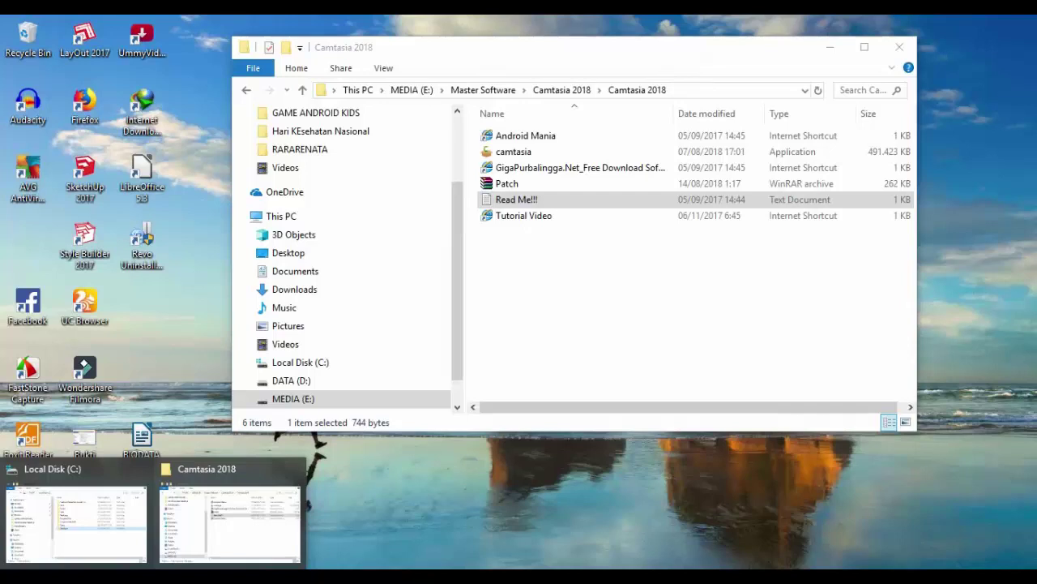
{"action": "left_click", "coordinate": [581, 348]}
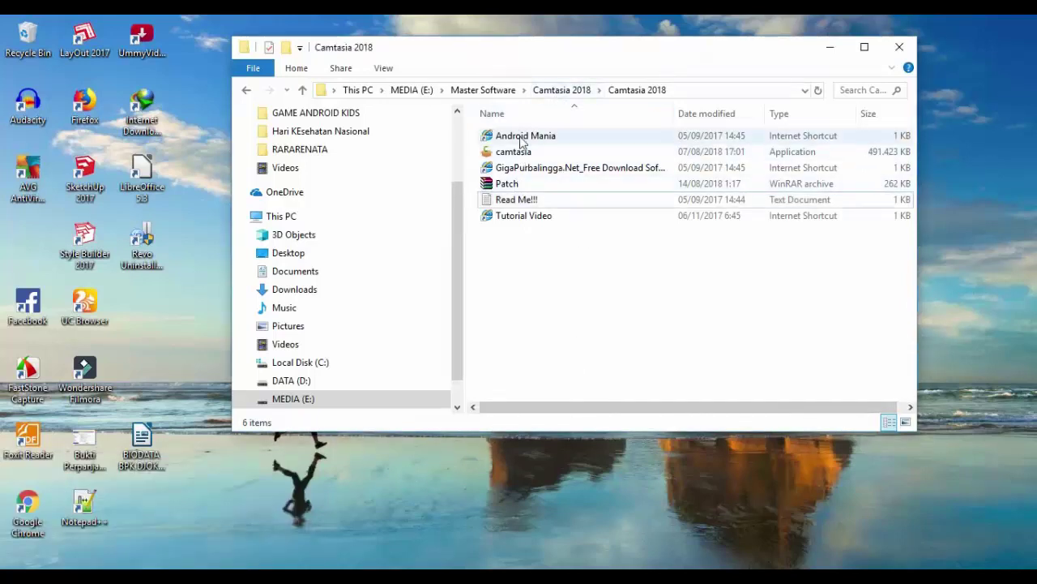
- Go back to Master Software, enter the Camtasia 8 folder and open the "edit hosts" text file
{"action": "left_click", "coordinate": [561, 92]}
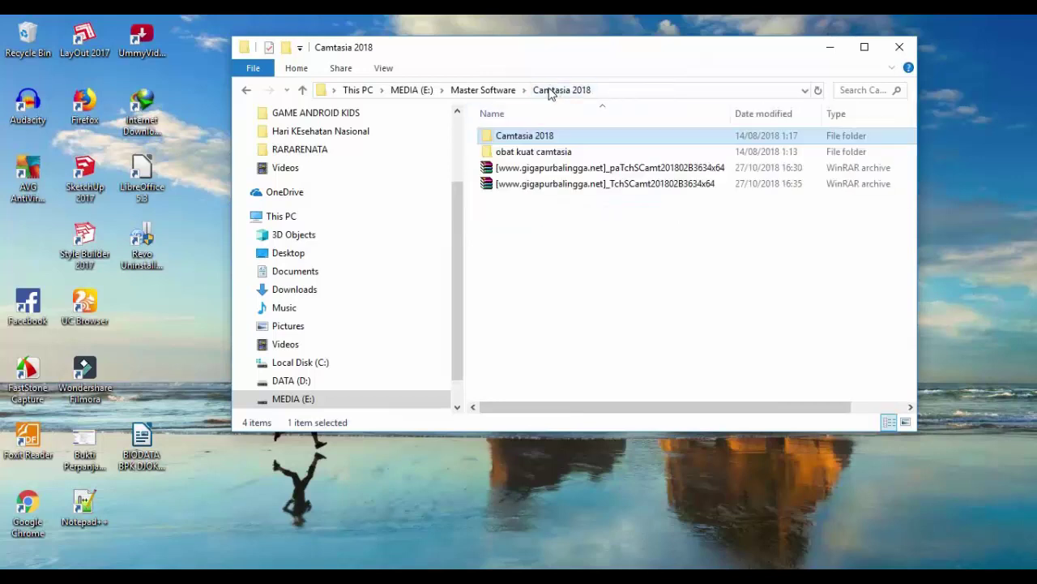
{"action": "left_click", "coordinate": [502, 91]}
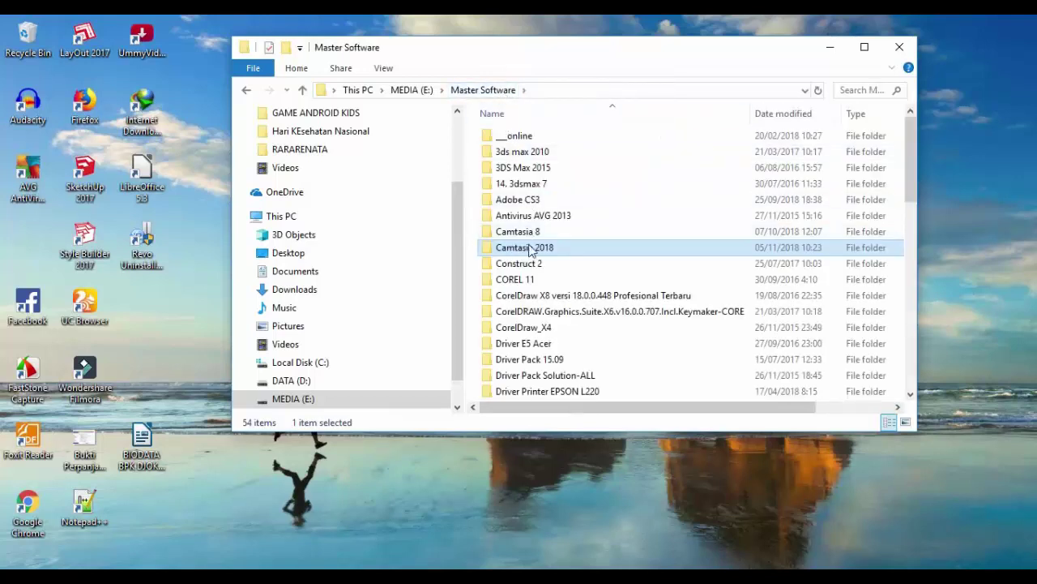
{"action": "left_click", "coordinate": [529, 233]}
{"action": "double_click", "coordinate": [529, 232]}
{"action": "double_click", "coordinate": [527, 186]}
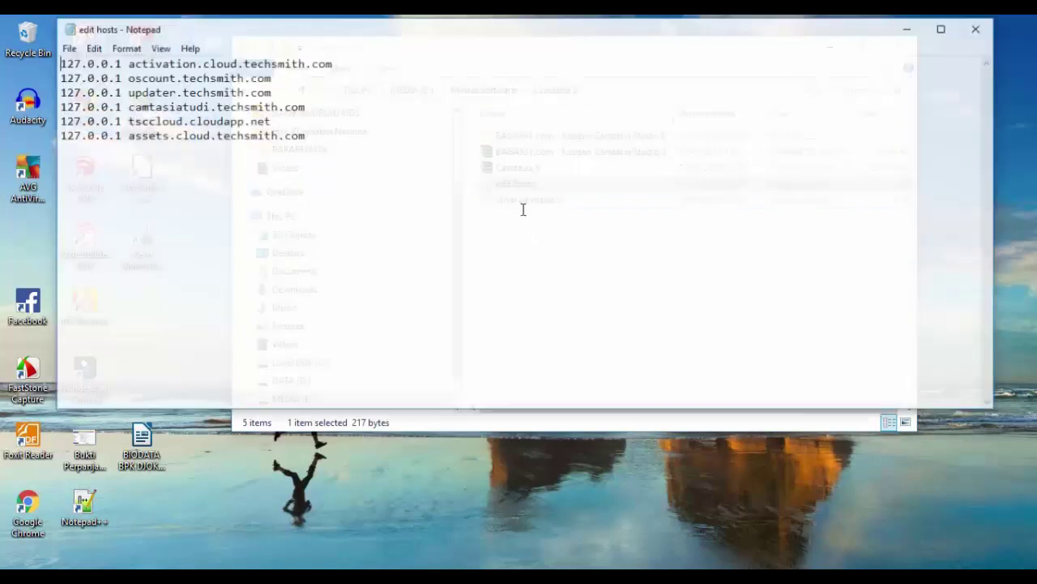
- Copy all the 127.0.0.1 host entries from the "edit hosts" file and minimize Notepad
{"action": "left_click_drag", "start_coordinate": [306, 134], "coordinate": [55, 68]}
{"action": "right_click", "coordinate": [56, 62]}
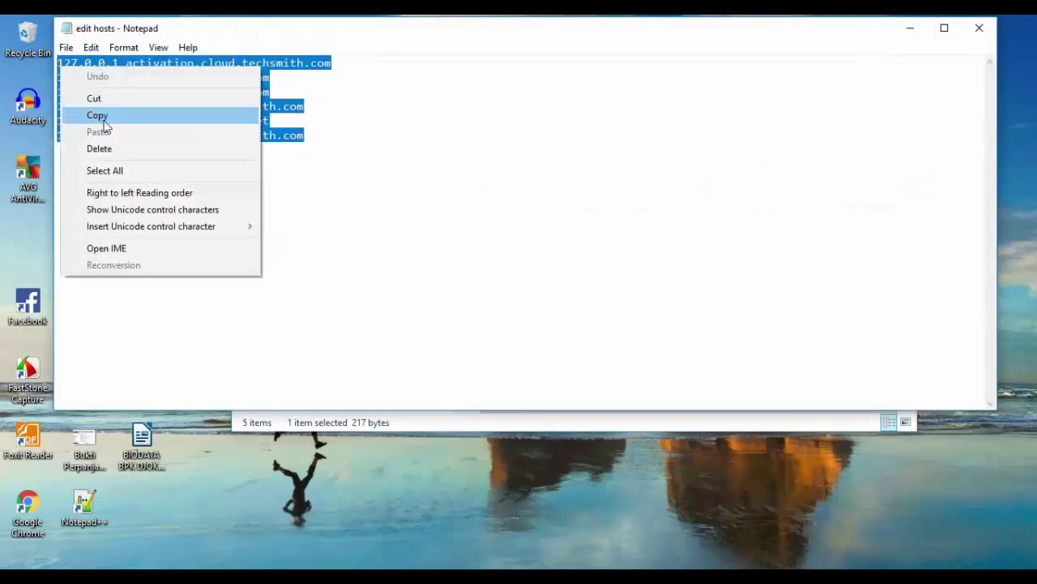
{"action": "left_click", "coordinate": [104, 114]}
{"action": "left_click", "coordinate": [909, 28]}
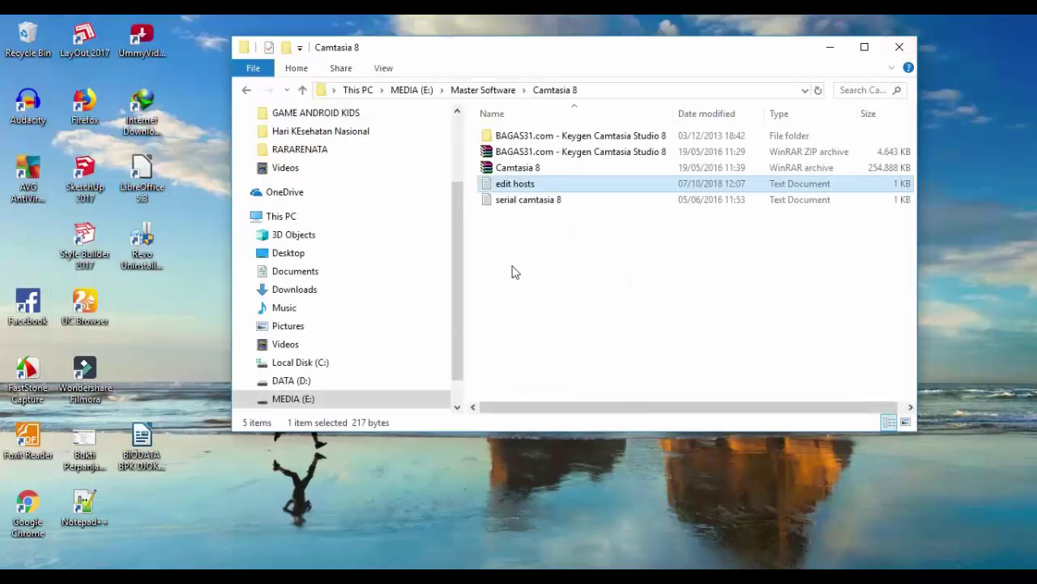
- Switch to the Local Disk (C:) window, maximize it and open the System32 folder inside Windows
{"action": "mouse_move", "coordinate": [154, 571]}
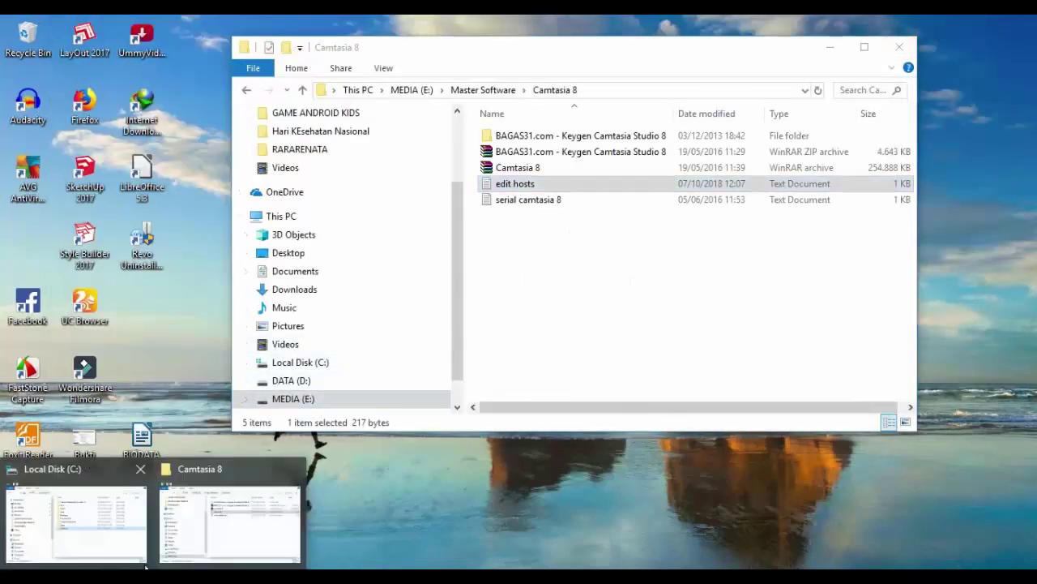
{"action": "left_click", "coordinate": [105, 514]}
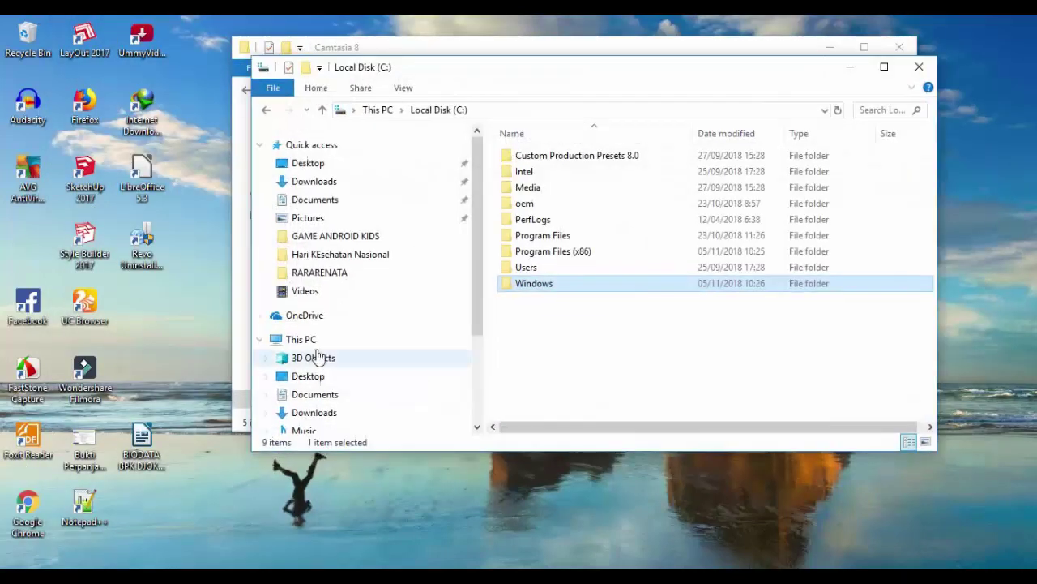
{"action": "double_click", "coordinate": [456, 68]}
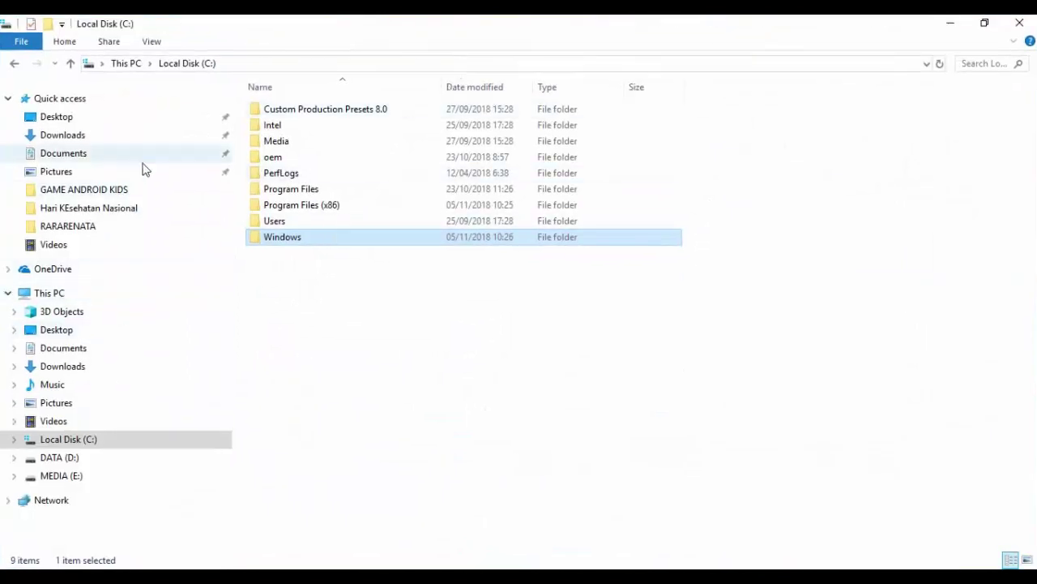
{"action": "double_click", "coordinate": [284, 238]}
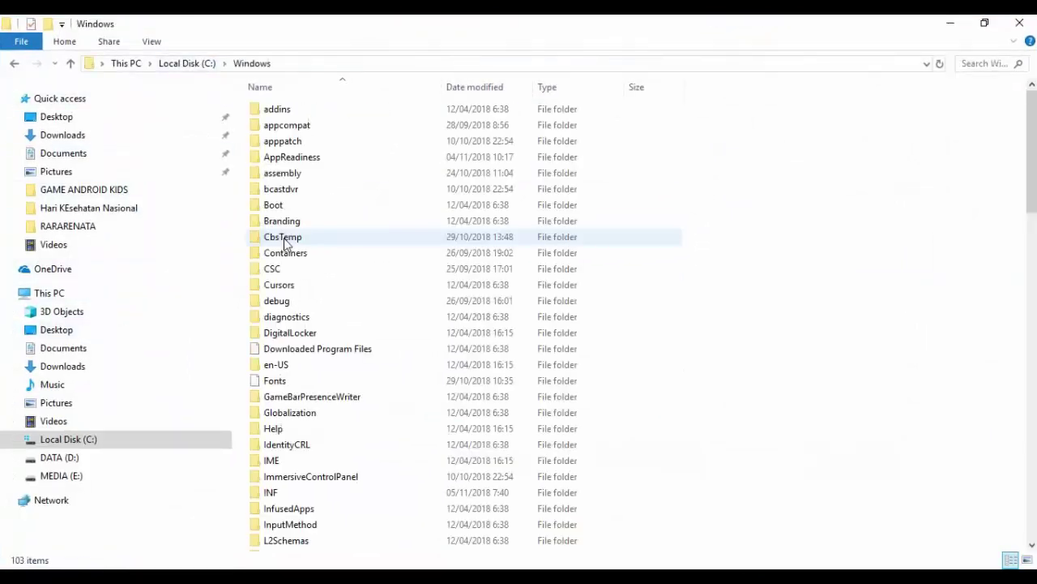
{"action": "left_click", "coordinate": [285, 428]}
{"action": "key", "text": "s"}
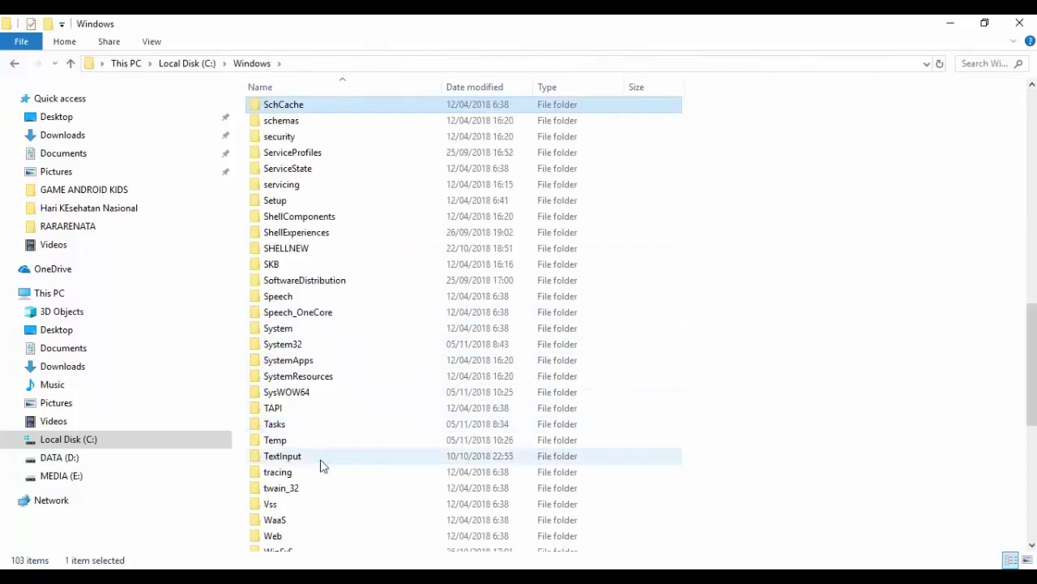
{"action": "left_click", "coordinate": [286, 346]}
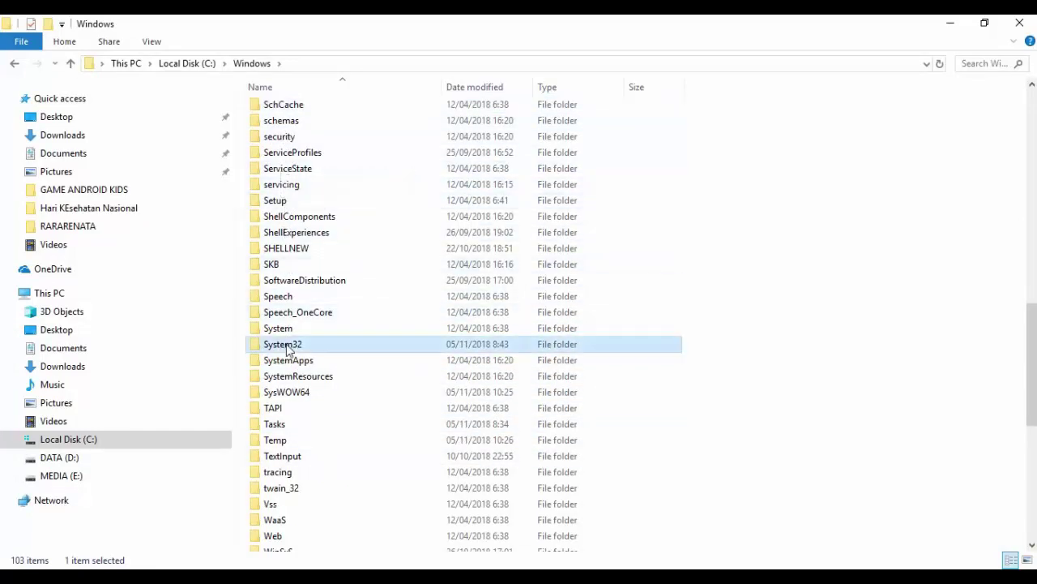
{"action": "double_click", "coordinate": [286, 346]}
- Open the drivers folder inside System32 and its etc subfolder
{"action": "left_click", "coordinate": [289, 364]}
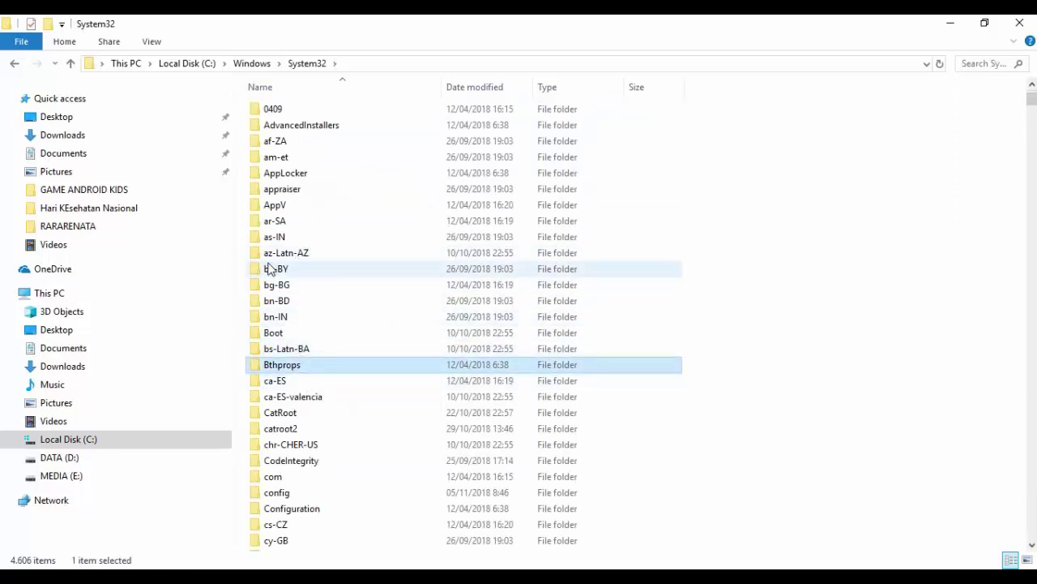
{"action": "key", "text": "d"}
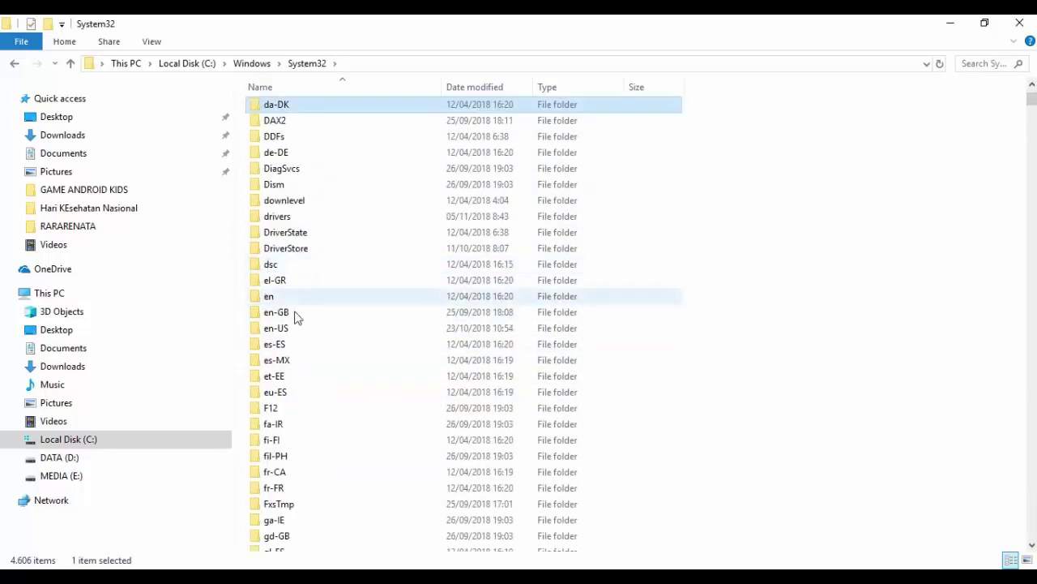
{"action": "double_click", "coordinate": [277, 216]}
{"action": "left_click", "coordinate": [280, 146]}
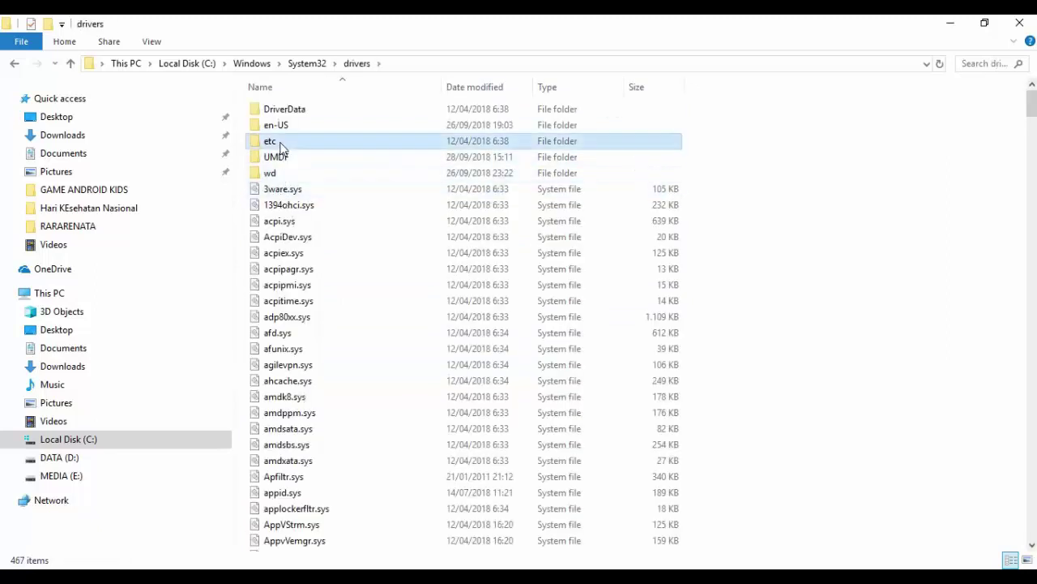
{"action": "double_click", "coordinate": [281, 146]}
- Display the full path of the etc folder and open its hosts file in Notepad++
{"action": "left_click", "coordinate": [279, 110]}
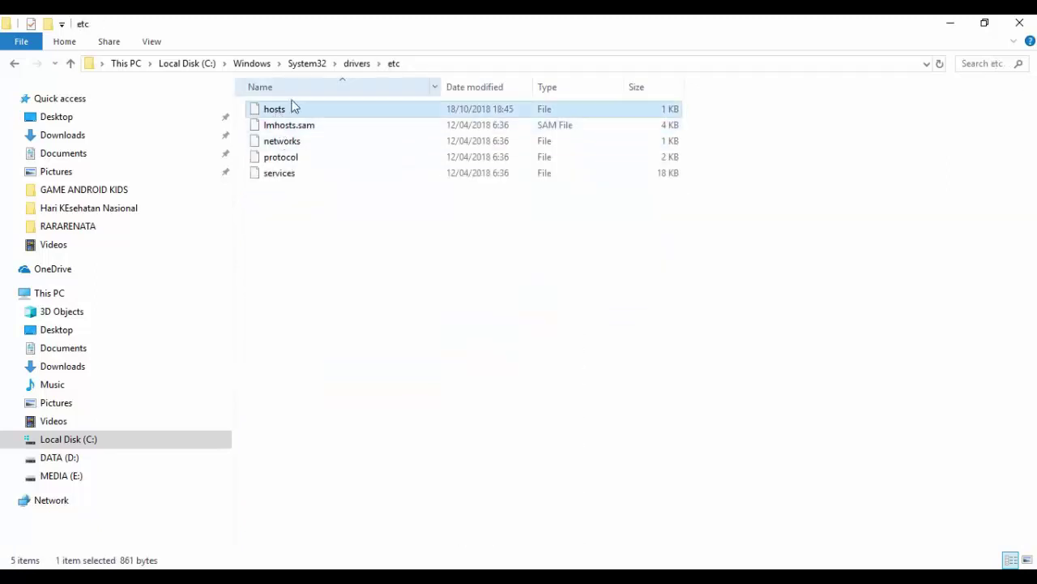
{"action": "left_click", "coordinate": [417, 66]}
{"action": "left_click", "coordinate": [290, 63]}
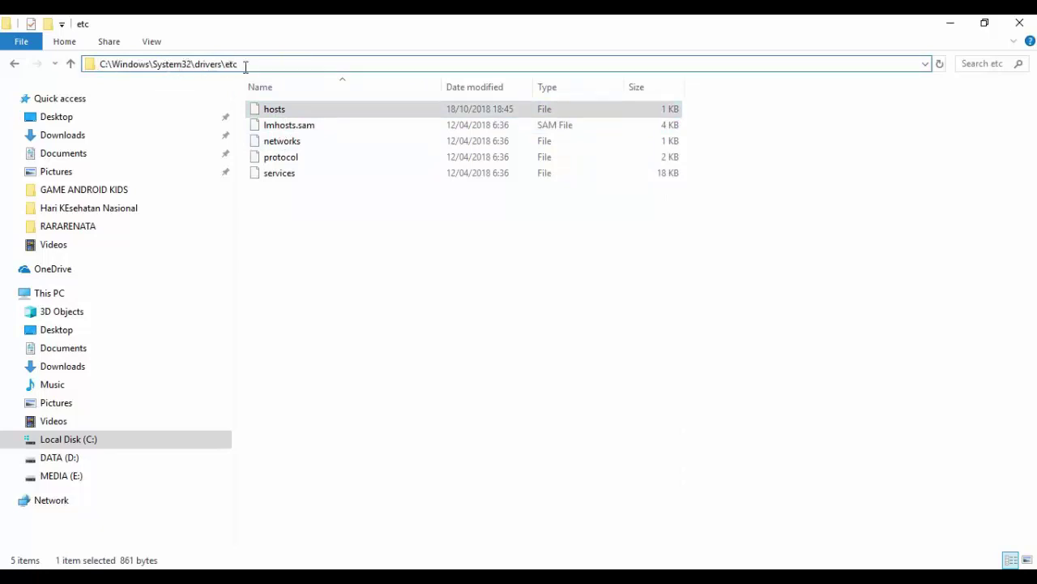
{"action": "right_click", "coordinate": [279, 109]}
{"action": "left_click", "coordinate": [327, 152]}
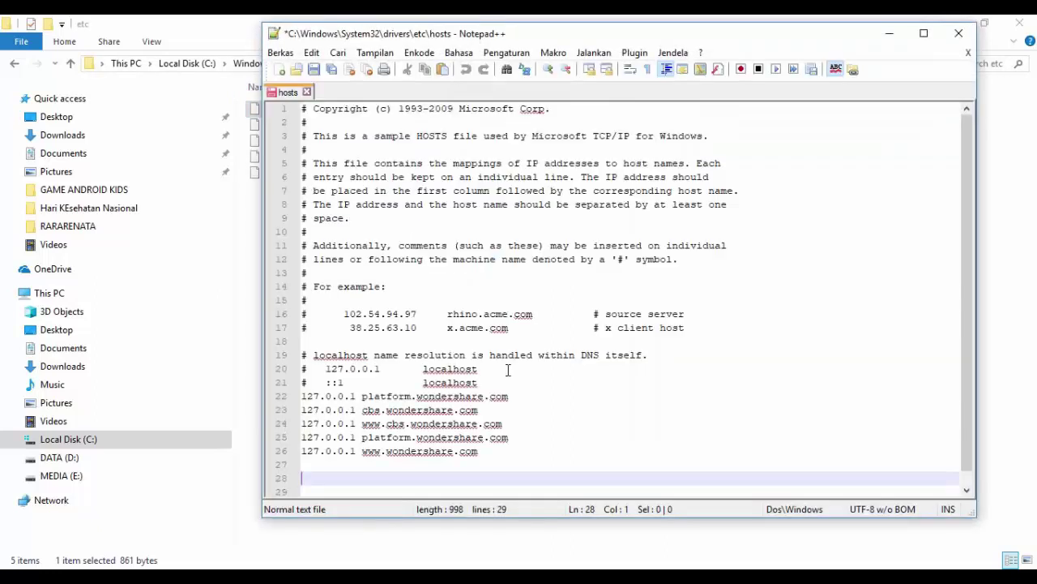
- Copy the six TechSmith 127.0.0.1 entries from "edit hosts" again and paste them at line 28 of the hosts file
{"action": "scroll", "coordinate": [494, 397], "scroll_direction": "down", "scroll_amount": 1}
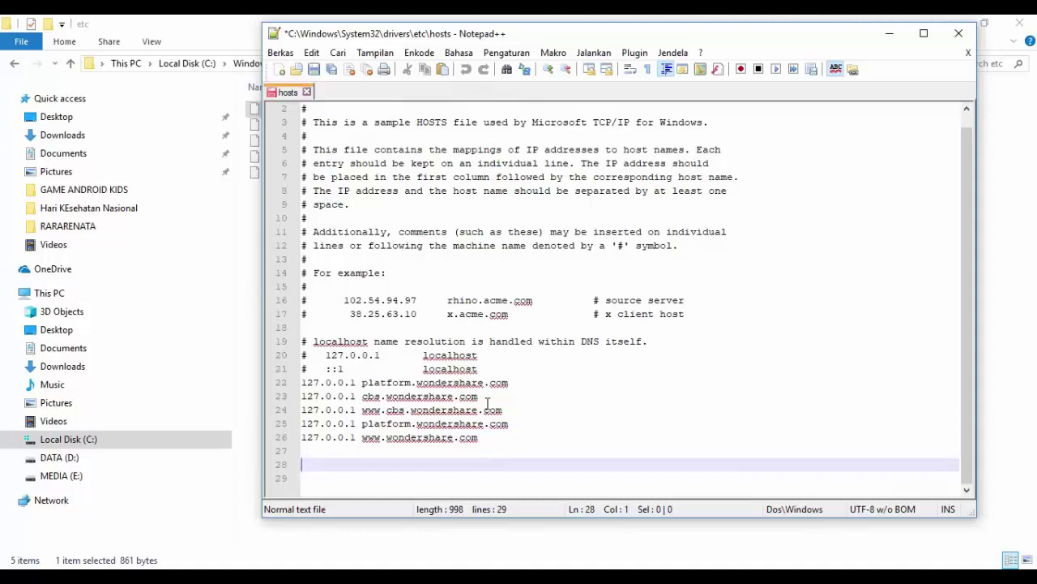
{"action": "right_click", "coordinate": [372, 462]}
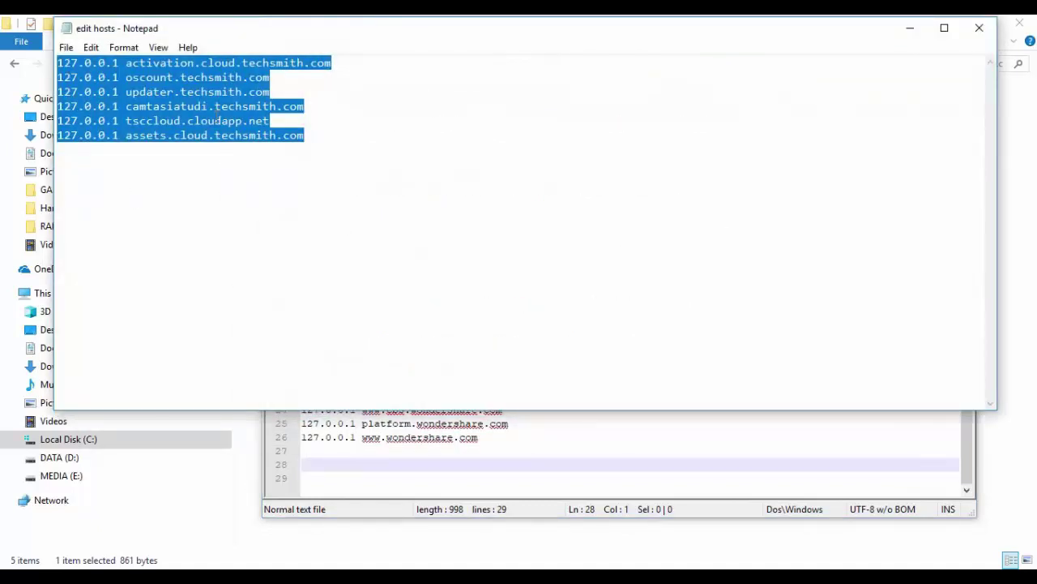
{"action": "right_click", "coordinate": [219, 117]}
{"action": "left_click", "coordinate": [250, 165]}
{"action": "left_click", "coordinate": [331, 468]}
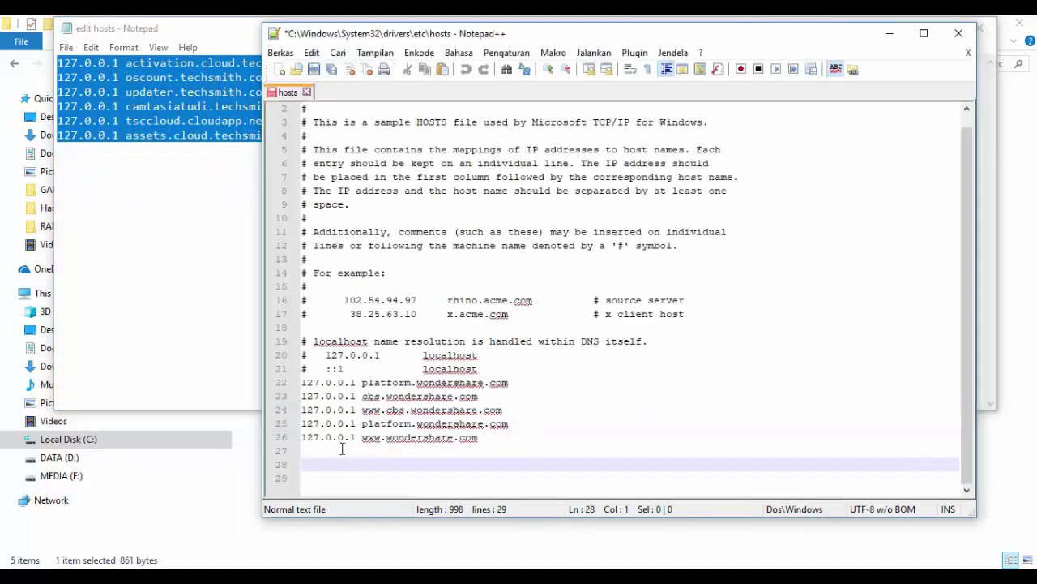
{"action": "right_click", "coordinate": [321, 465]}
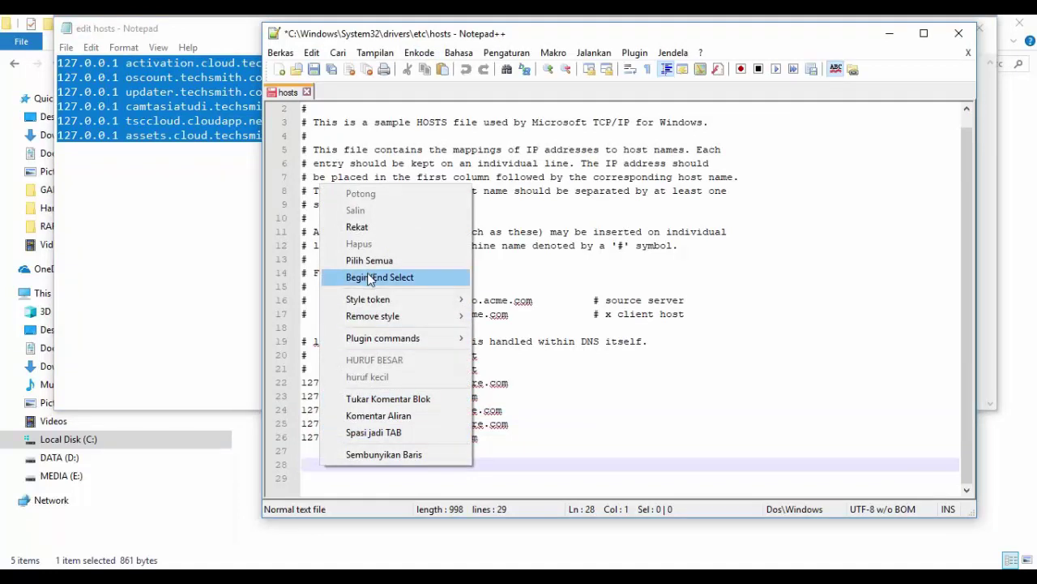
{"action": "left_click", "coordinate": [317, 467]}
{"action": "key", "text": "ctrl+v"}
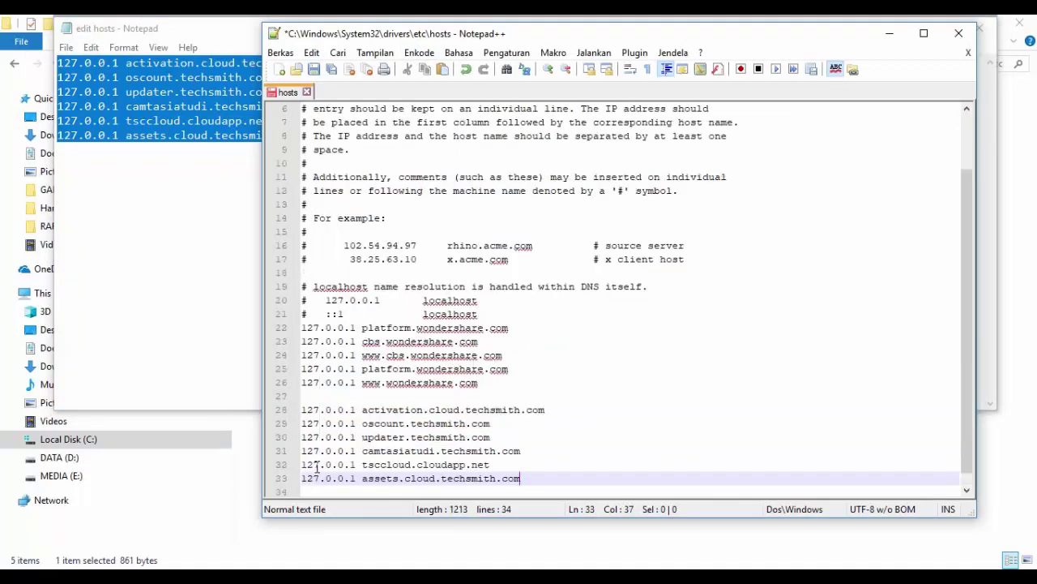
- Try to save the hosts file, then close Notepad++ and the "edit hosts" Notepad window
{"action": "left_click", "coordinate": [314, 69]}
{"action": "left_click", "coordinate": [600, 343]}
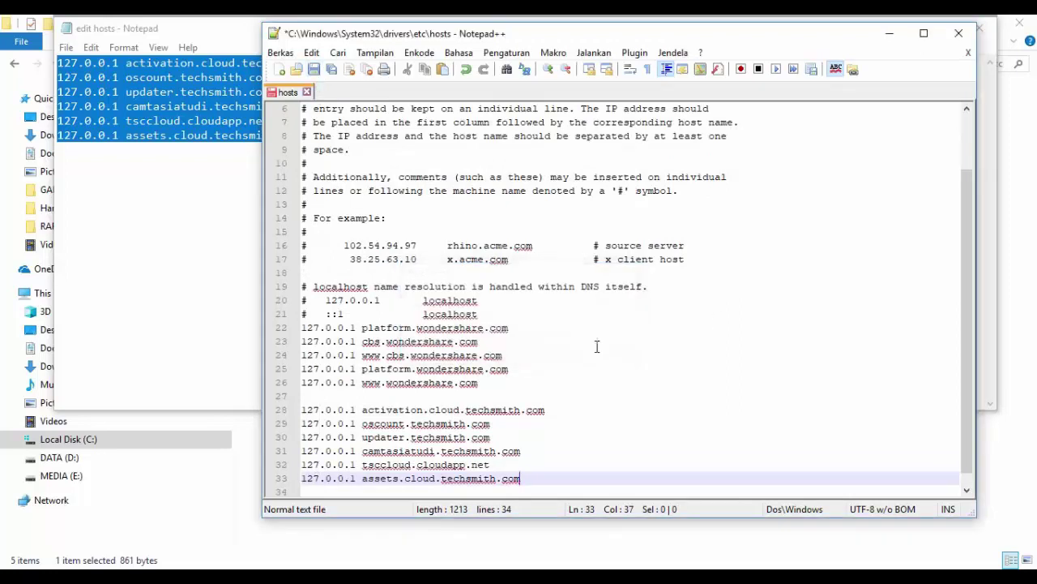
{"action": "left_click", "coordinate": [958, 33]}
{"action": "left_click", "coordinate": [733, 115]}
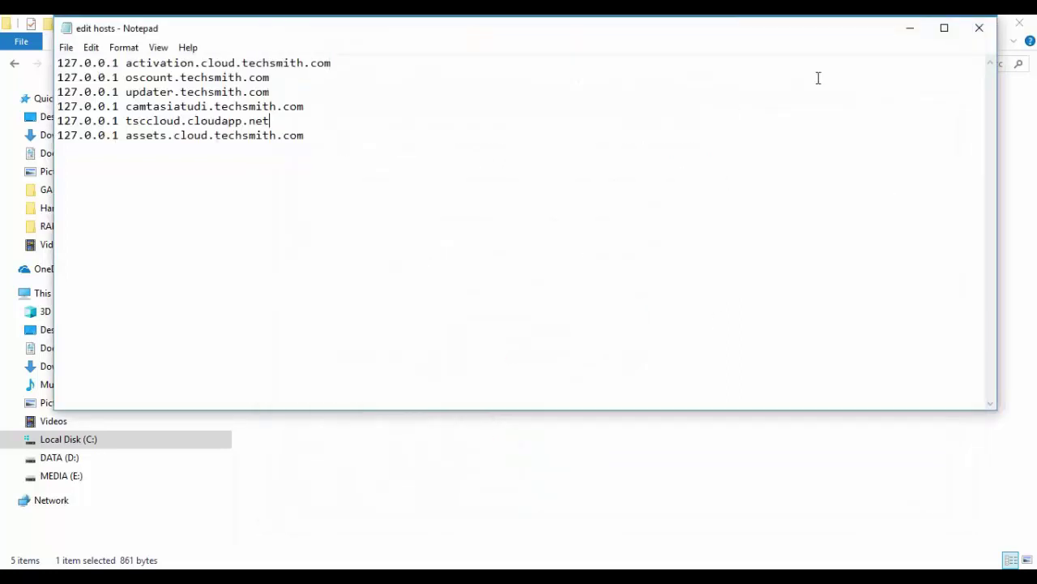
{"action": "left_click", "coordinate": [979, 28]}
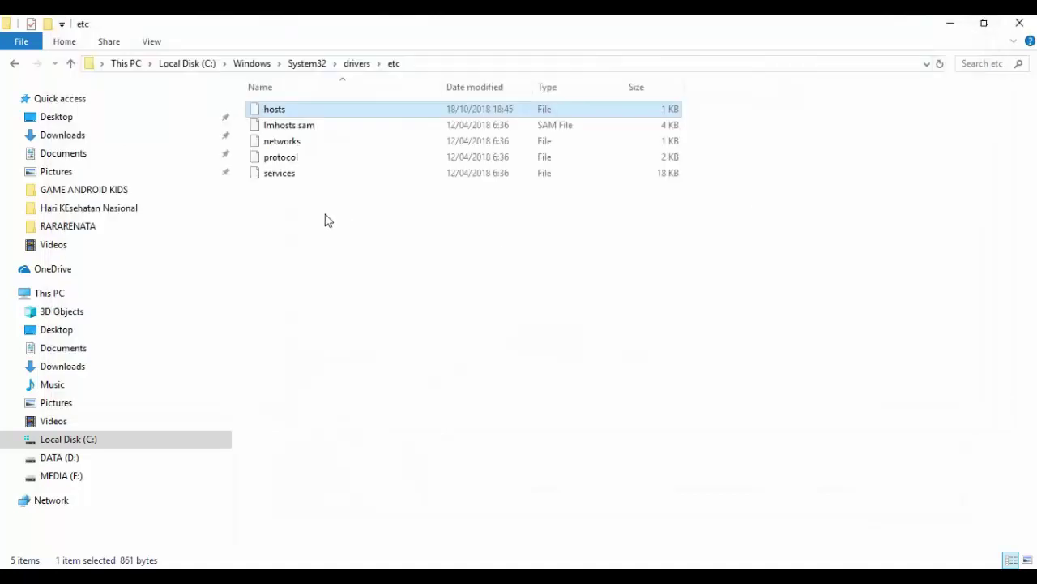
- Return to Master Software and open the Camtasia 2018 folder and the Camtasia 2018 subfolder inside it
{"action": "left_click", "coordinate": [237, 523]}
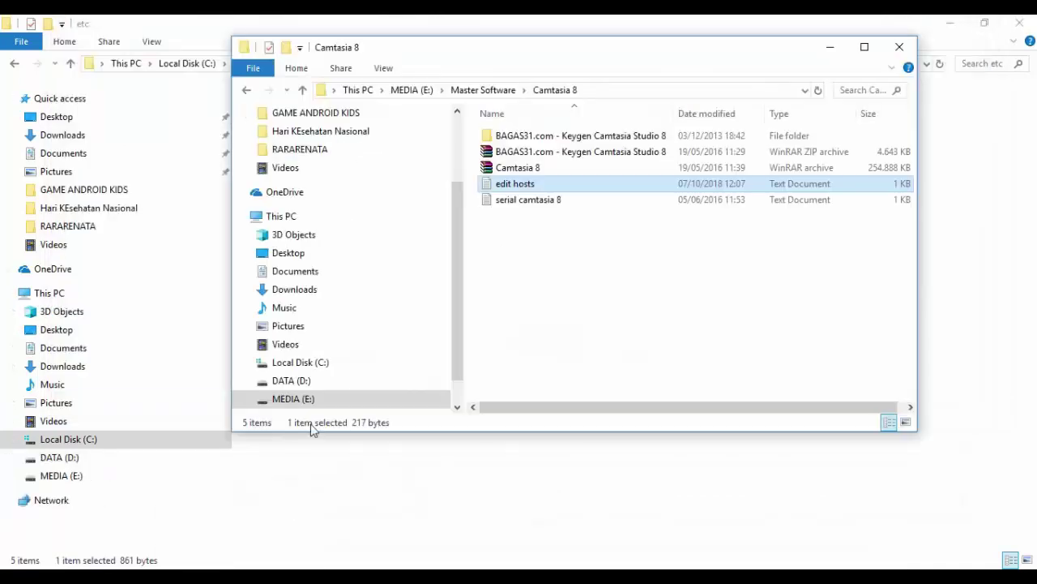
{"action": "left_click", "coordinate": [498, 90]}
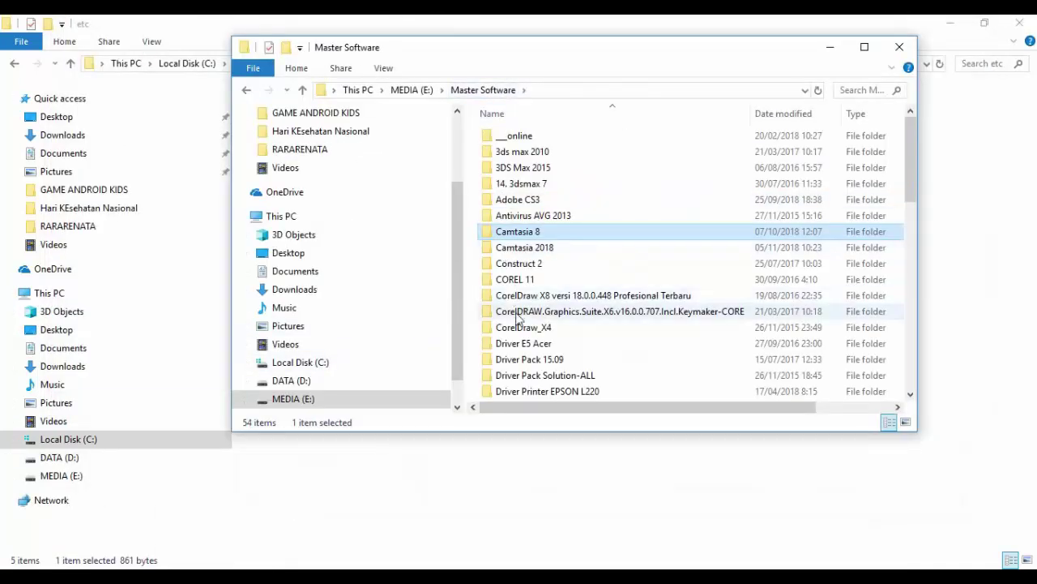
{"action": "double_click", "coordinate": [532, 247]}
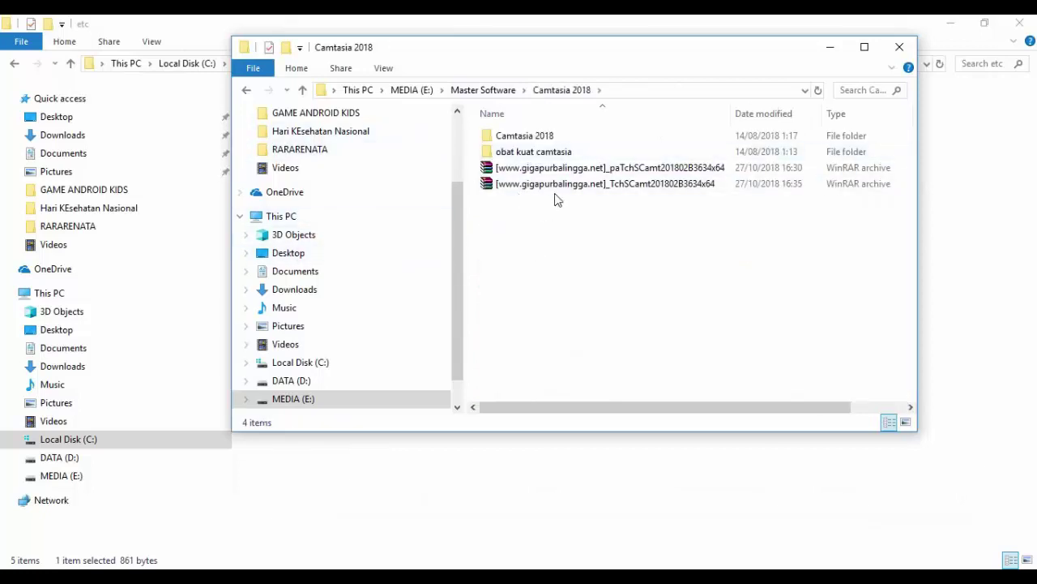
{"action": "double_click", "coordinate": [551, 140]}
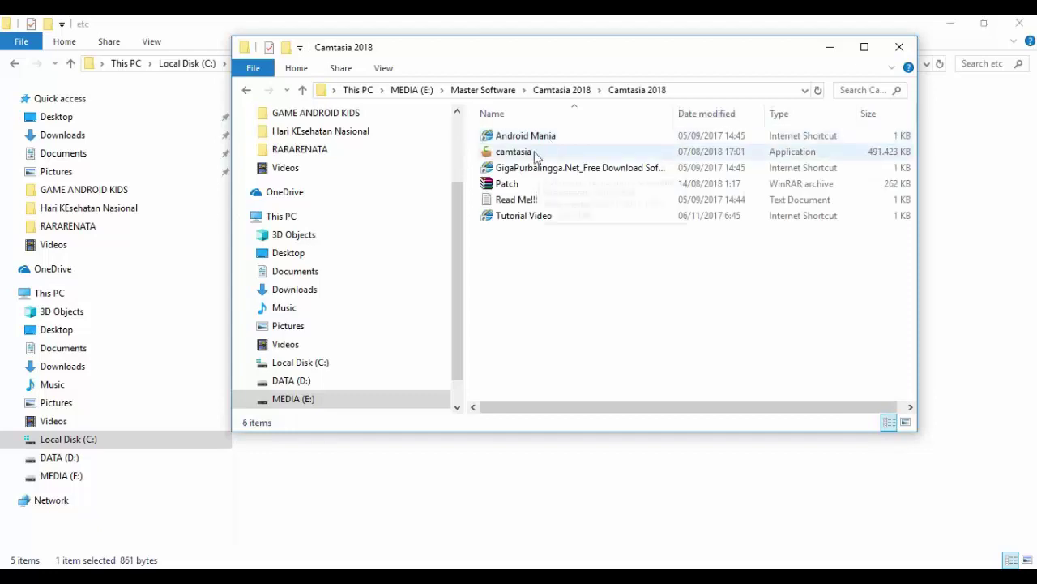
- Run the camtasia installer as administrator and minimize both File Explorer windows
{"action": "left_click", "coordinate": [524, 154]}
{"action": "right_click", "coordinate": [521, 156]}
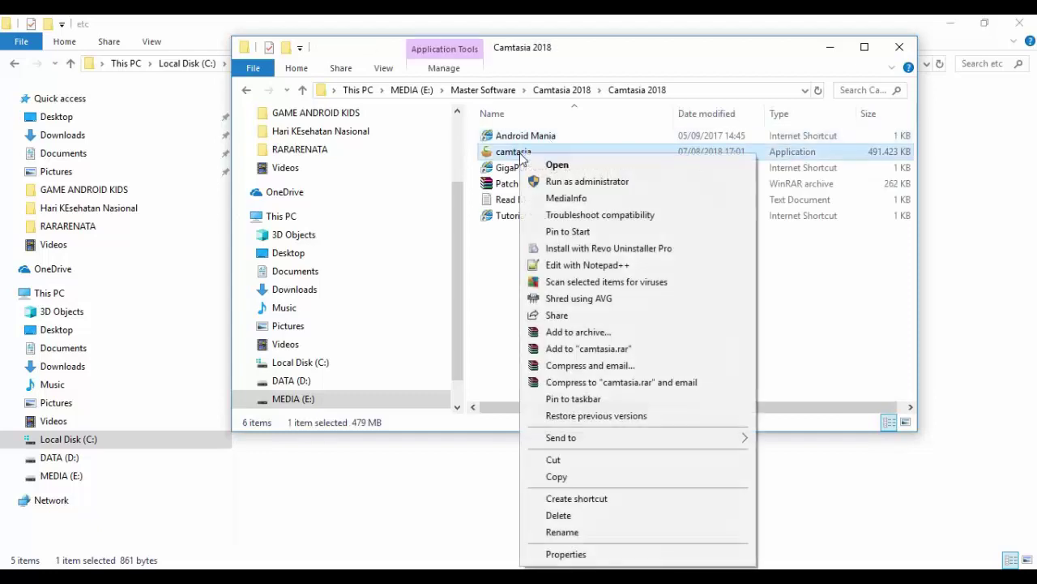
{"action": "left_click", "coordinate": [563, 184]}
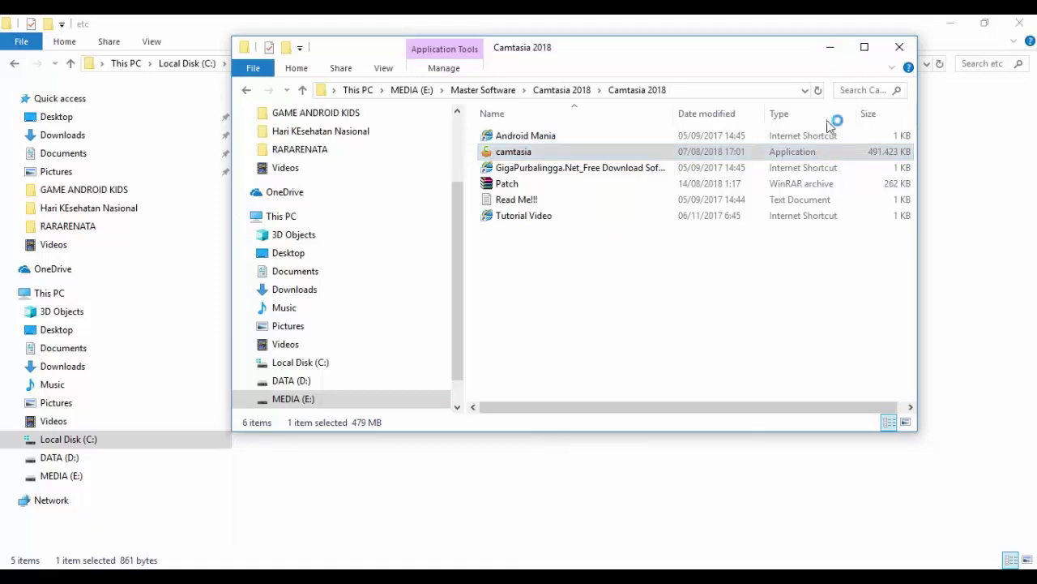
{"action": "left_click", "coordinate": [831, 49]}
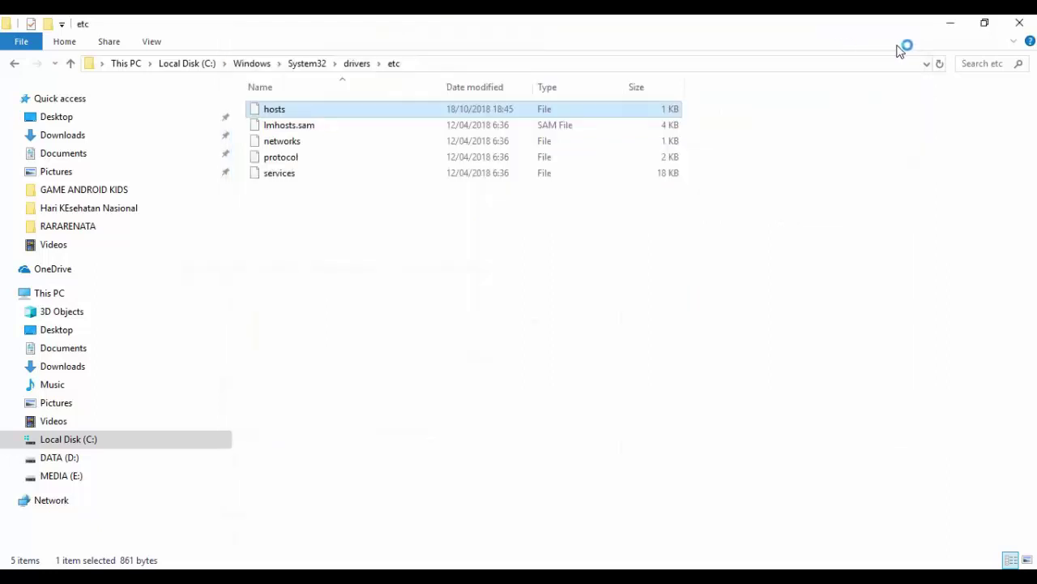
{"action": "left_click", "coordinate": [953, 23]}
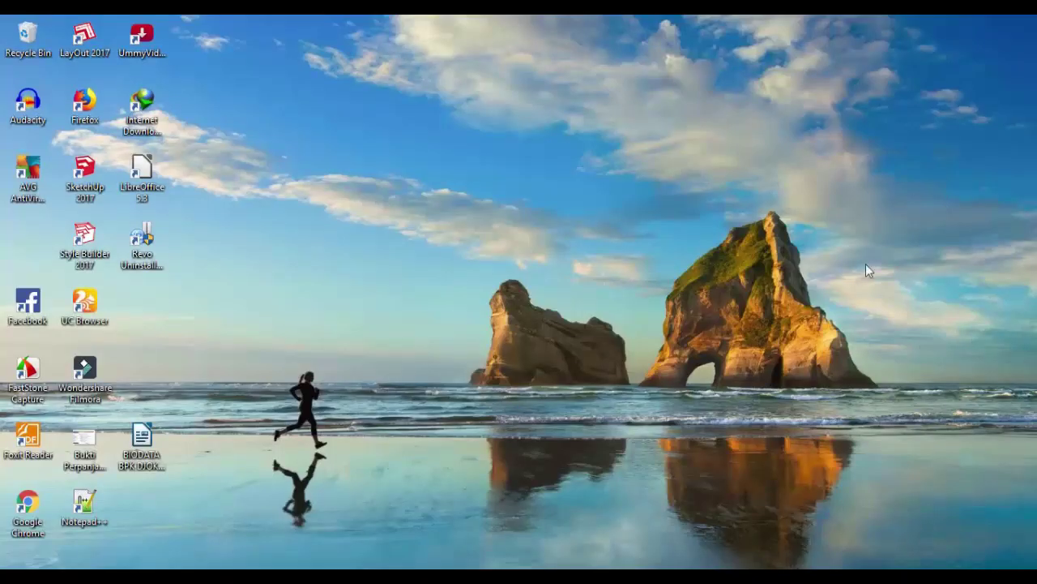
- Try to launch the camtasia installer again from its folder, then minimize the folder window and refresh the desktop
{"action": "right_click", "coordinate": [916, 172]}
{"action": "left_click", "coordinate": [915, 217]}
{"action": "mouse_move", "coordinate": [145, 577]}
{"action": "left_click", "coordinate": [252, 535]}
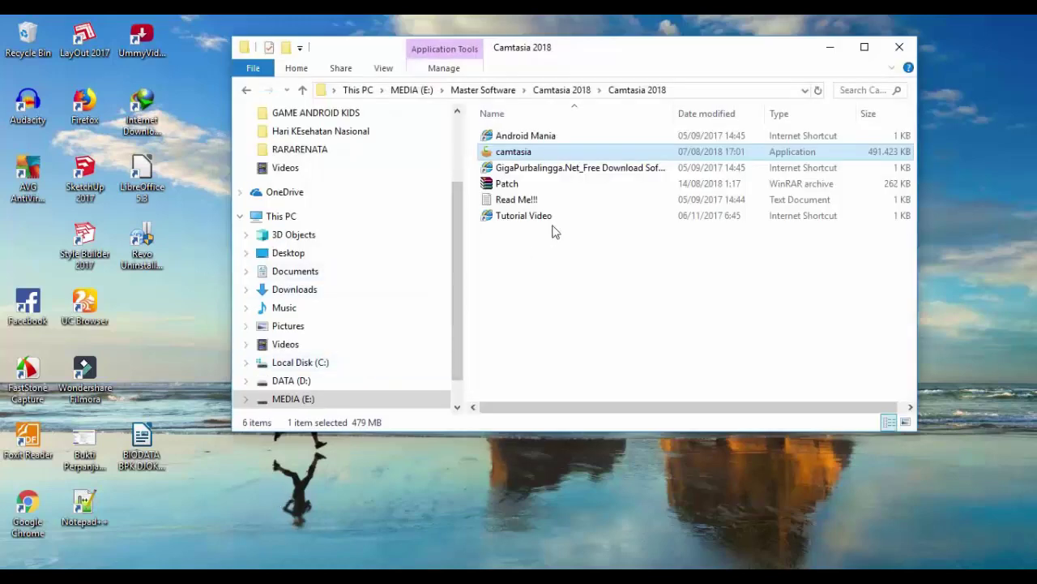
{"action": "left_click", "coordinate": [551, 229]}
{"action": "double_click", "coordinate": [525, 154]}
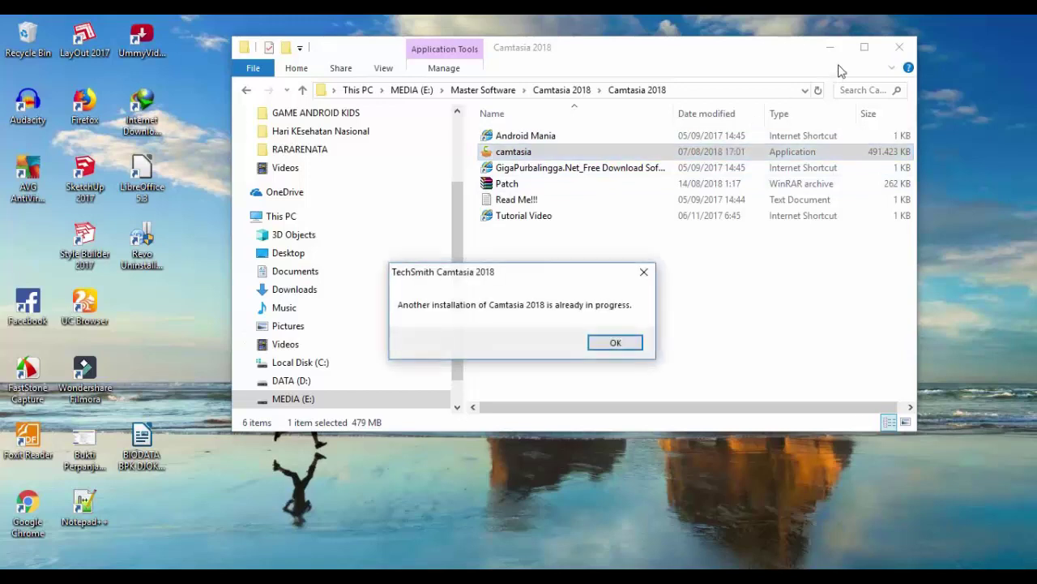
{"action": "left_click", "coordinate": [622, 345]}
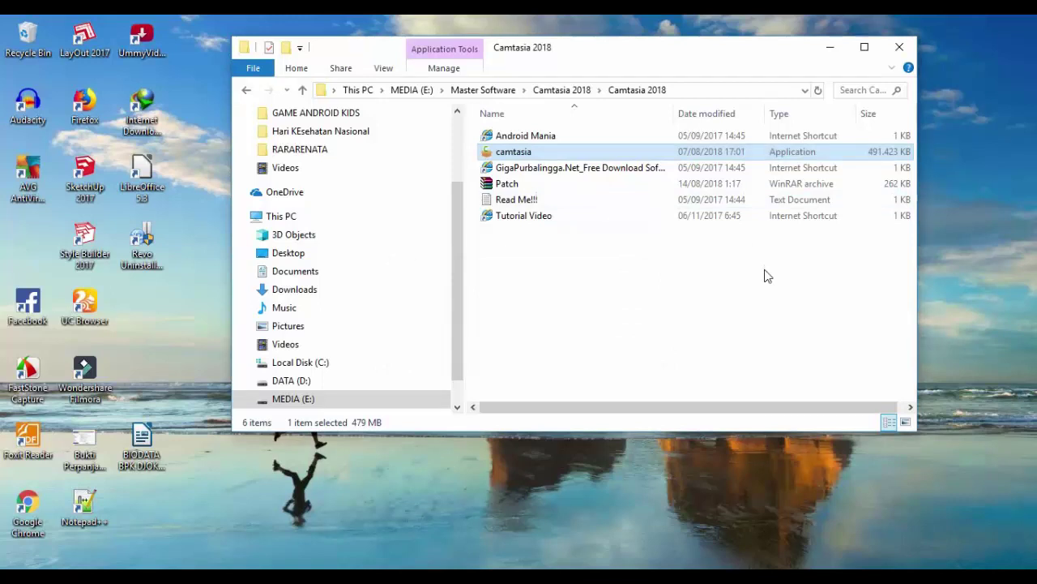
{"action": "left_click", "coordinate": [828, 47]}
{"action": "right_click", "coordinate": [710, 173]}
{"action": "left_click", "coordinate": [744, 214]}
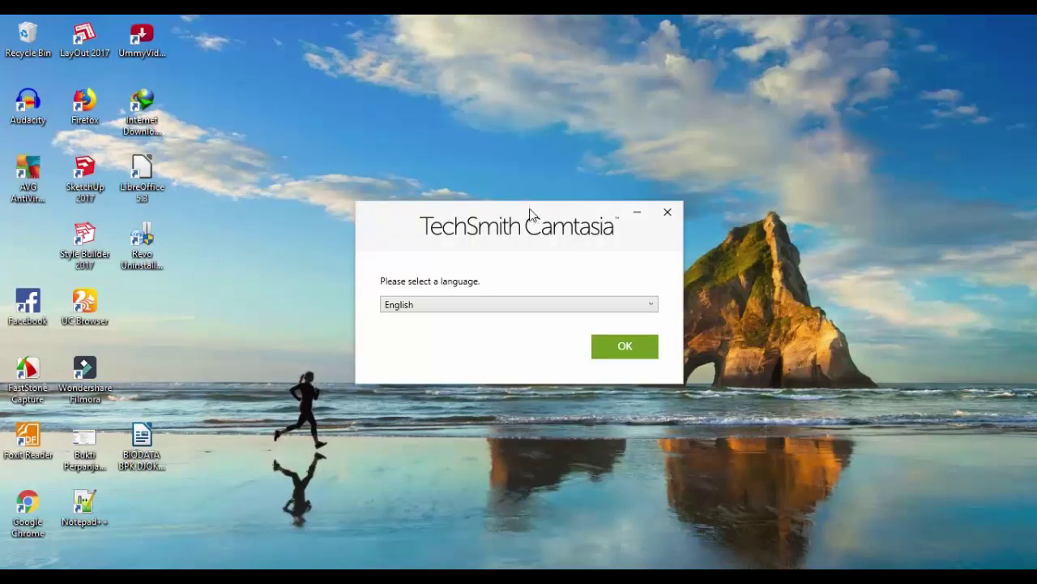
- Choose English as the language of the TechSmith Camtasia installer and confirm it
{"action": "left_click", "coordinate": [535, 273]}
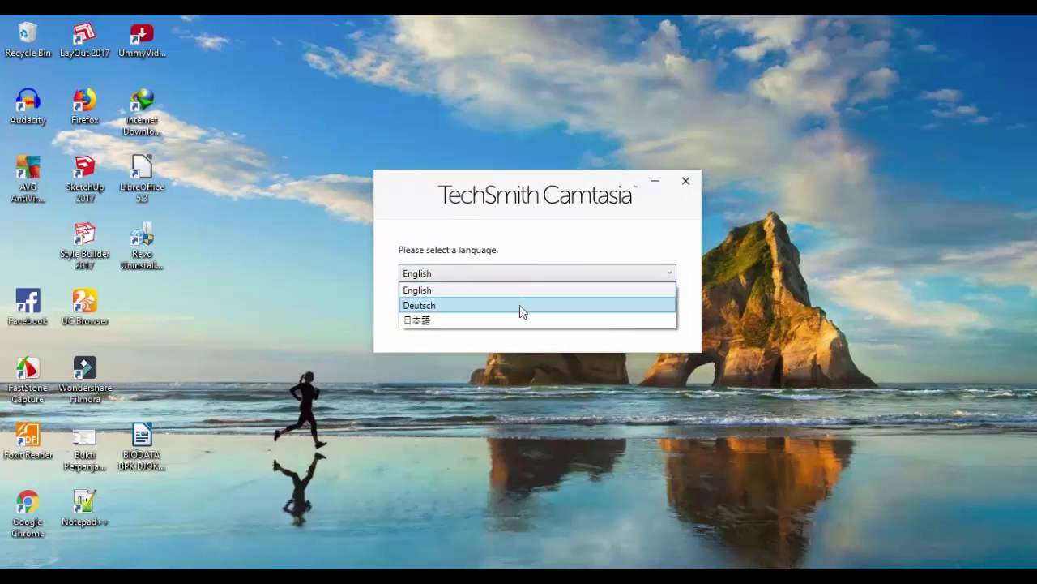
{"action": "left_click", "coordinate": [430, 292]}
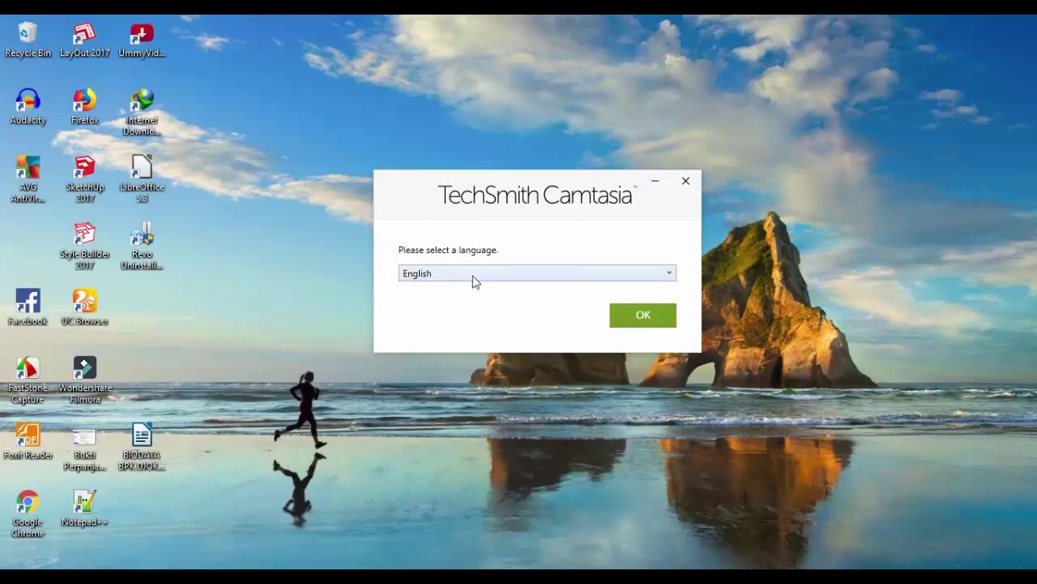
{"action": "left_click", "coordinate": [640, 315]}
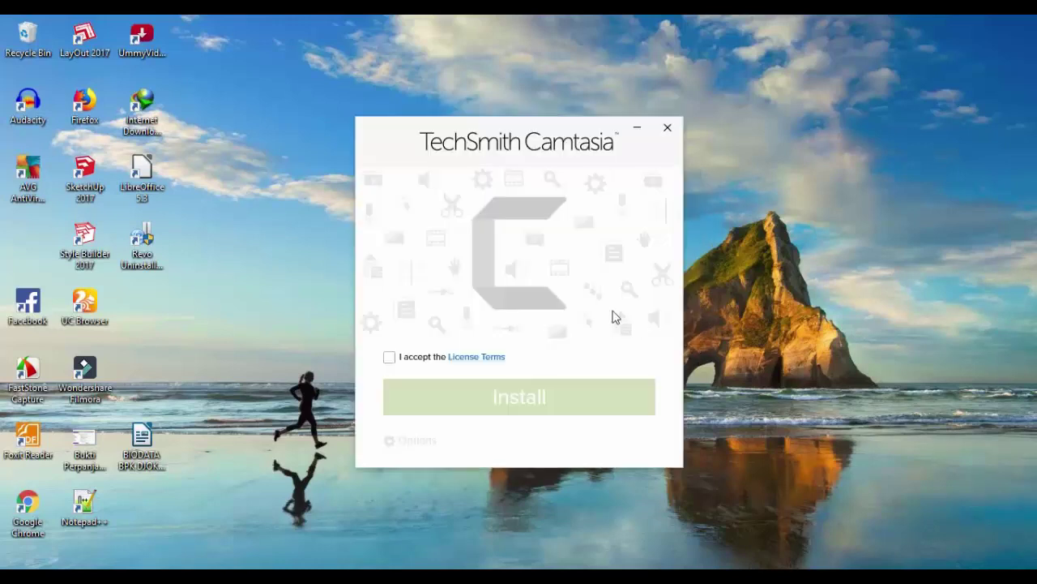
- Accept the License Terms, start the Camtasia installation and move the installer window aside
{"action": "left_click", "coordinate": [390, 358]}
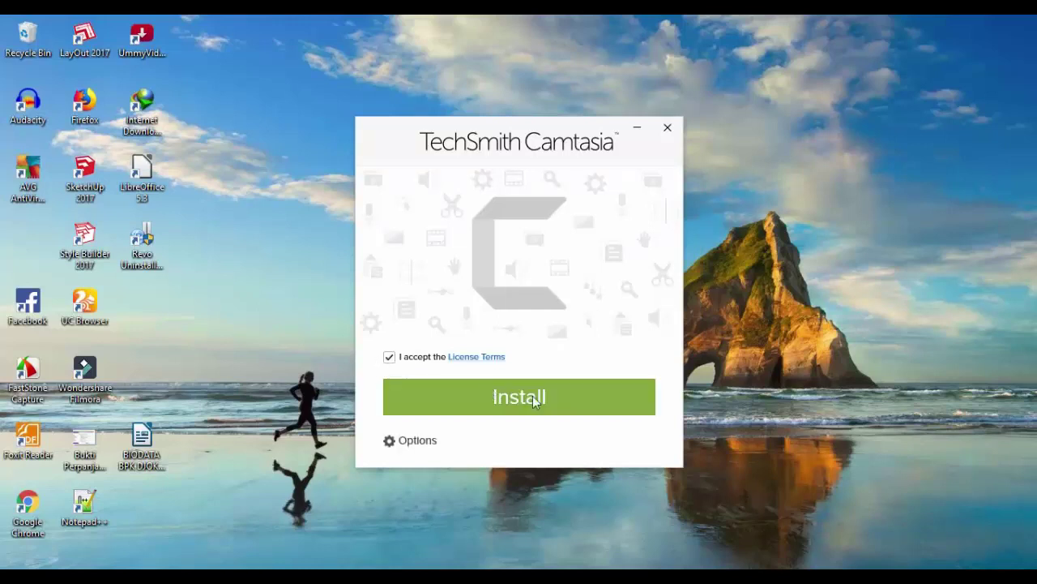
{"action": "left_click", "coordinate": [551, 398]}
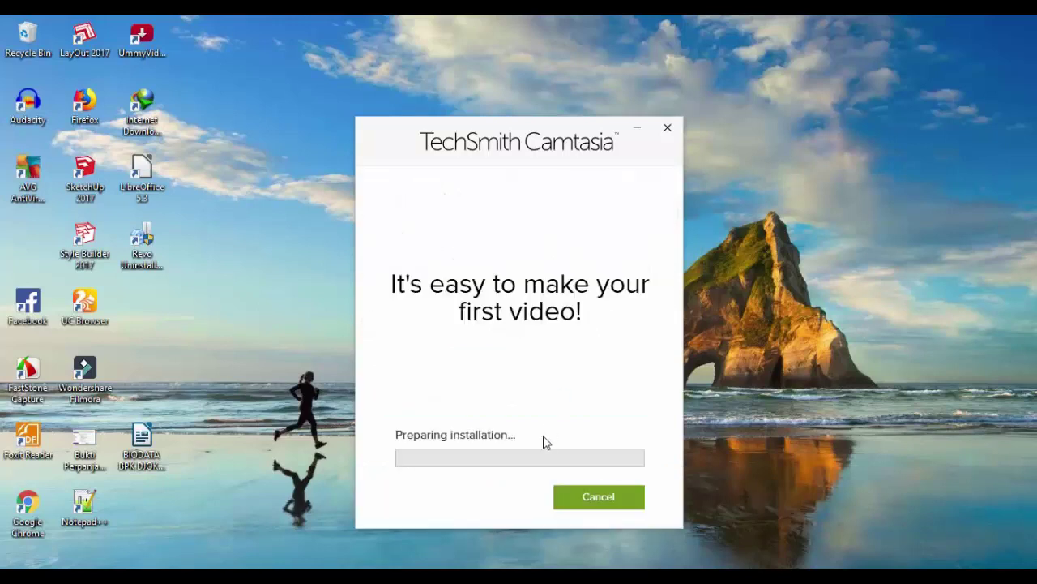
{"action": "left_click_drag", "start_coordinate": [518, 146], "coordinate": [589, 92]}
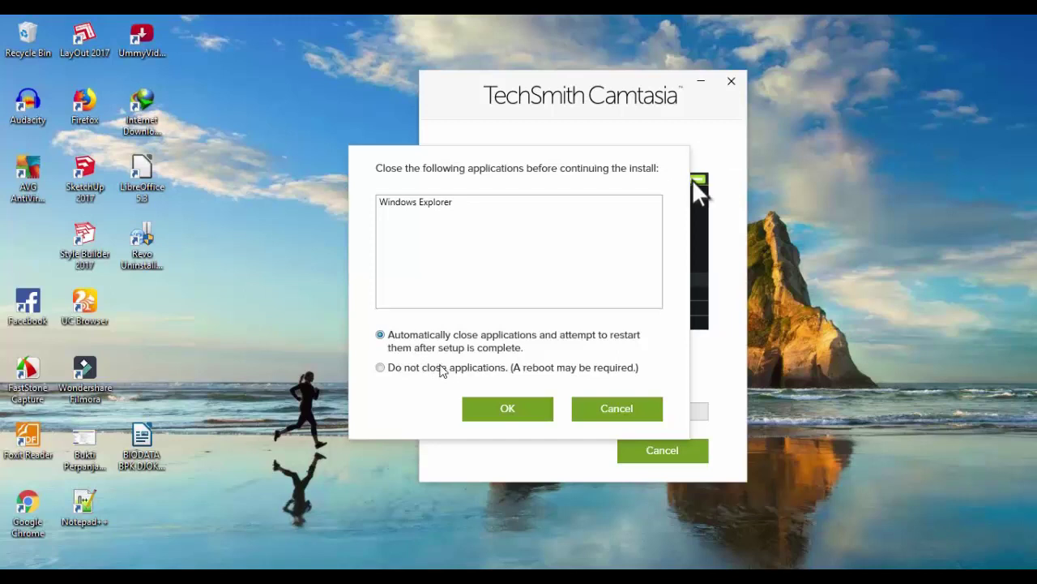
- Continue the installation without closing applications, then finish the setup and postpone the computer restart
{"action": "left_click", "coordinate": [380, 367]}
{"action": "left_click", "coordinate": [507, 408]}
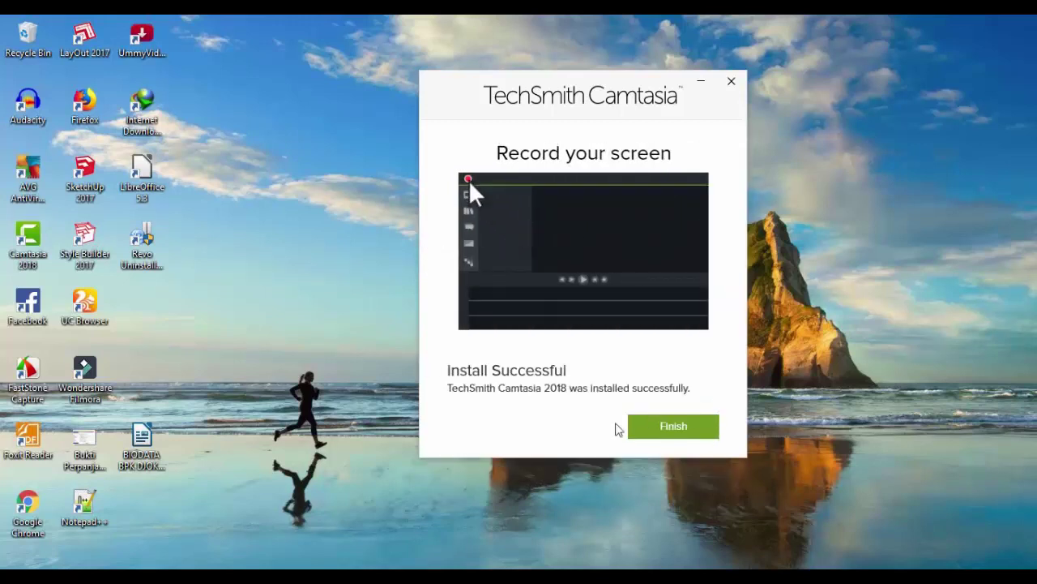
{"action": "left_click", "coordinate": [685, 432]}
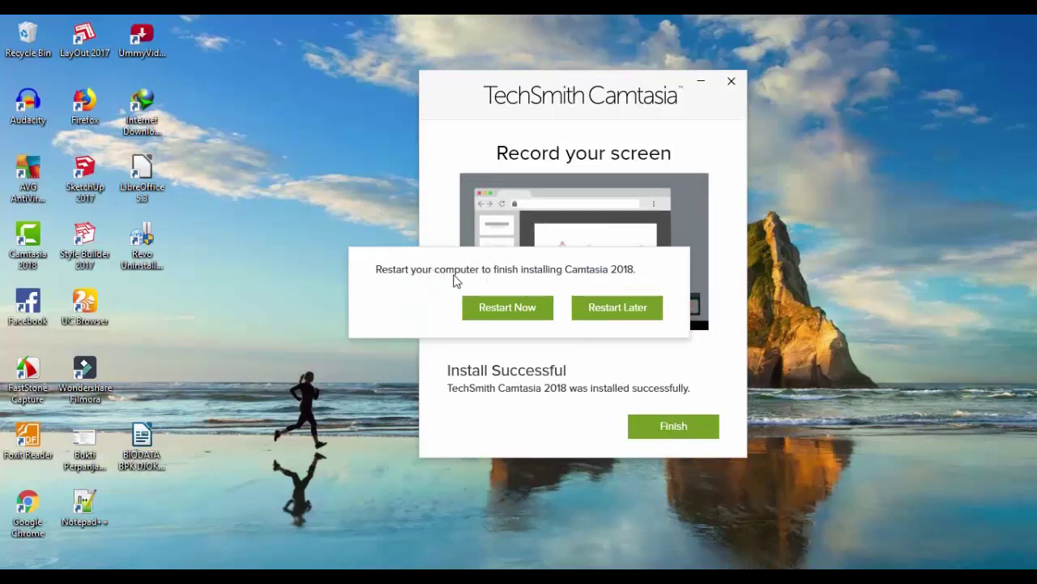
{"action": "left_click", "coordinate": [629, 316]}
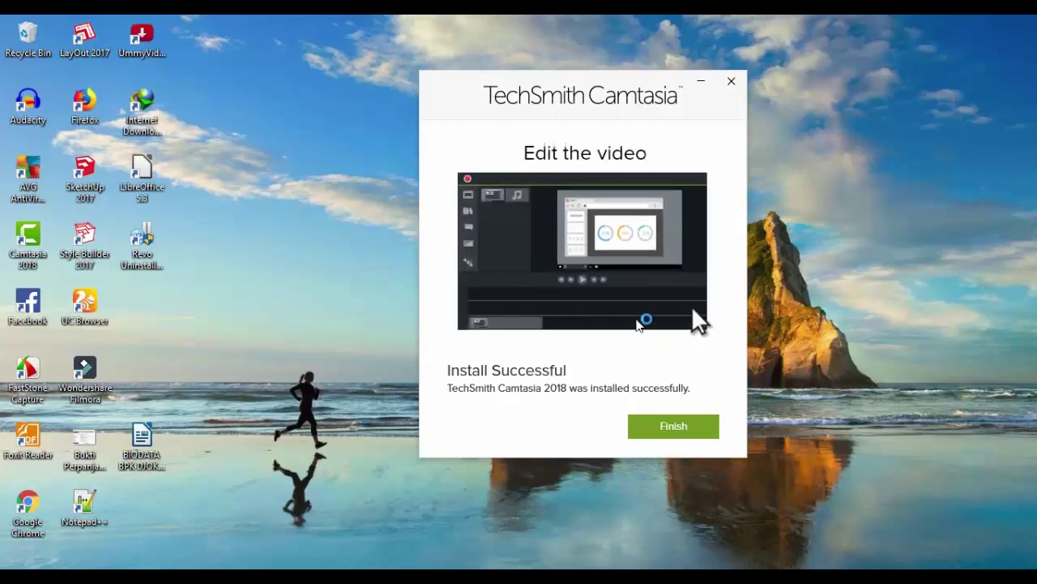
- Finish the TechSmith Camtasia 2018 installer and refresh the desktop twice
{"action": "left_click", "coordinate": [671, 423]}
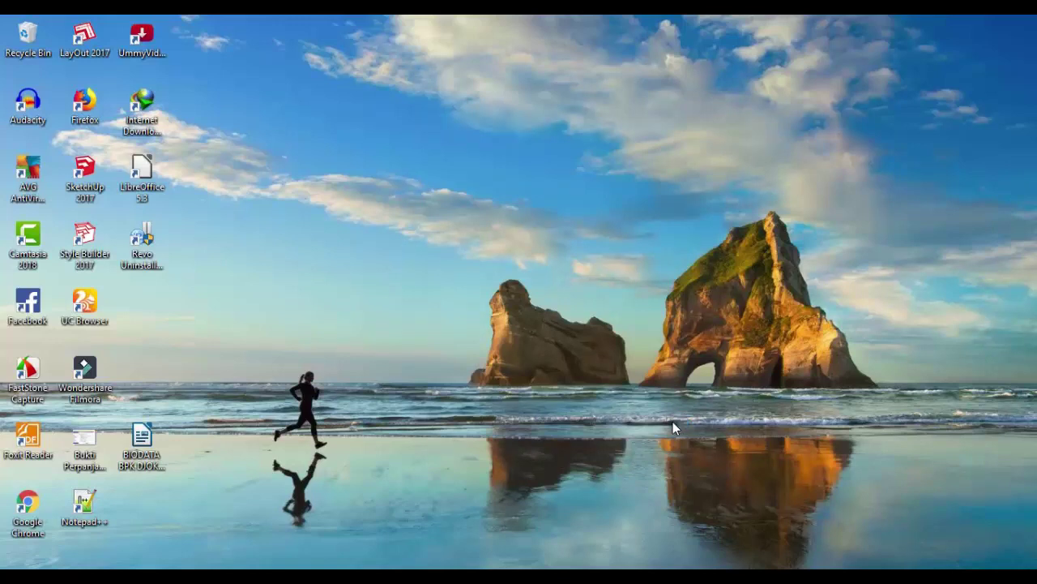
{"action": "right_click", "coordinate": [395, 274]}
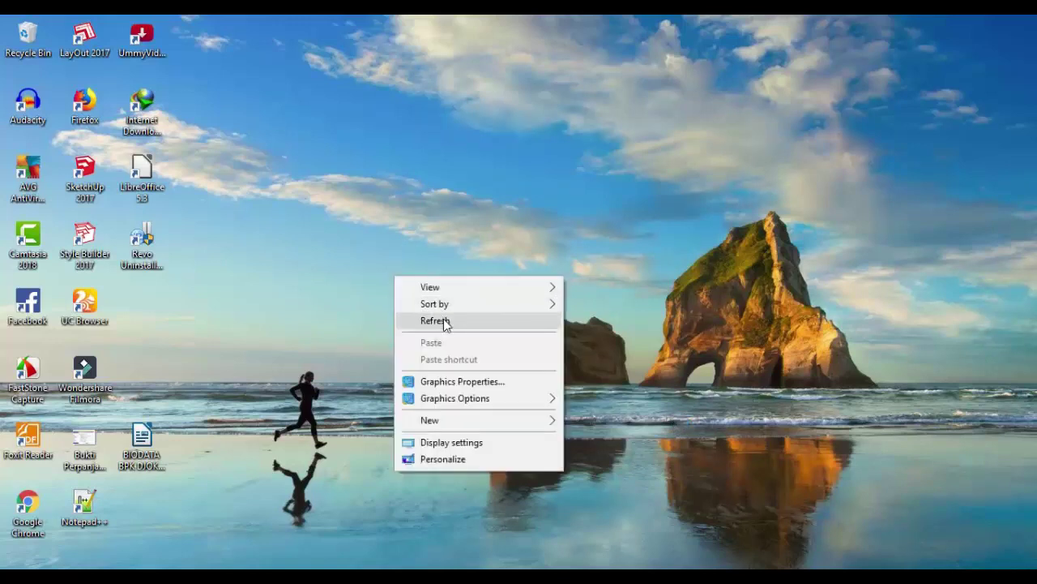
{"action": "left_click", "coordinate": [443, 325]}
{"action": "right_click", "coordinate": [373, 277]}
{"action": "left_click", "coordinate": [416, 321]}
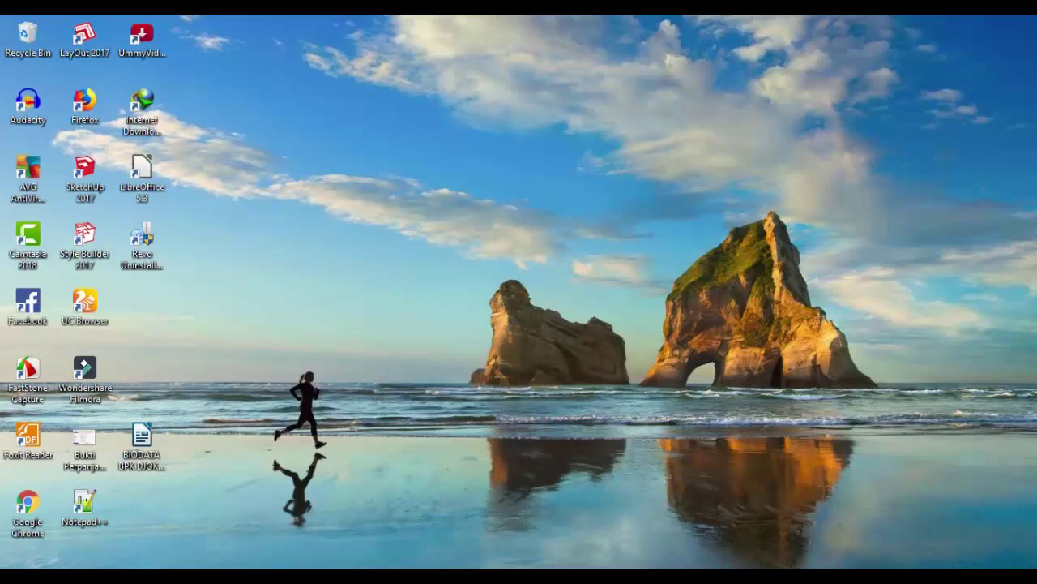
- Open the obat kuat camtasia folder and launch the Patch application as administrator
{"action": "left_click", "coordinate": [202, 531]}
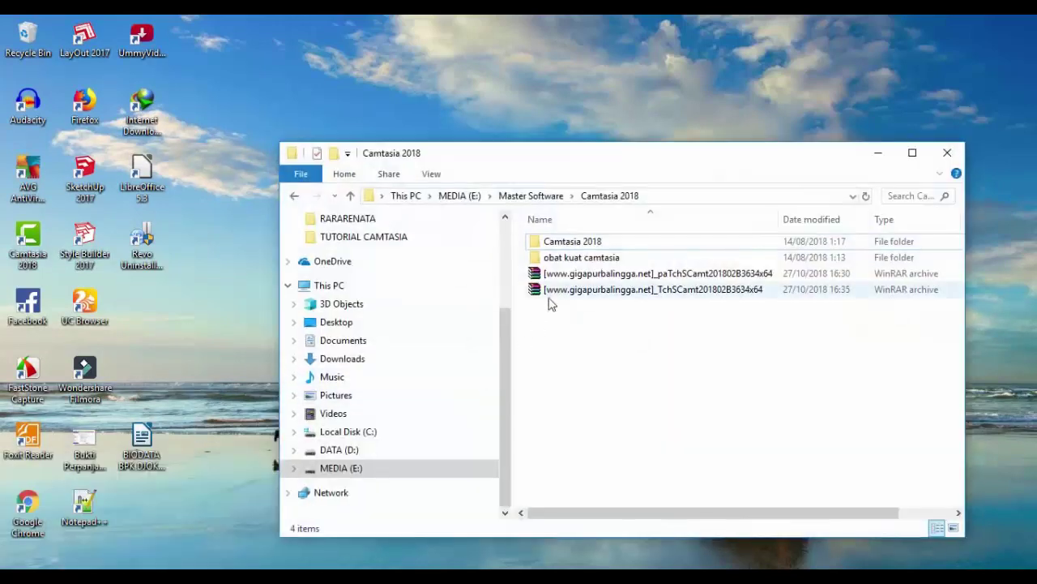
{"action": "double_click", "coordinate": [577, 260]}
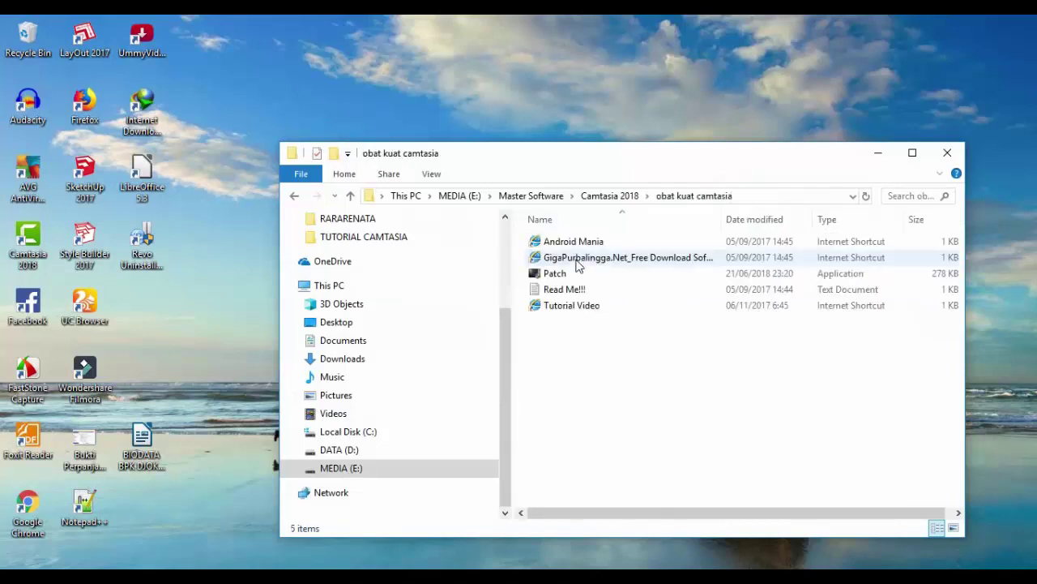
{"action": "double_click", "coordinate": [555, 273]}
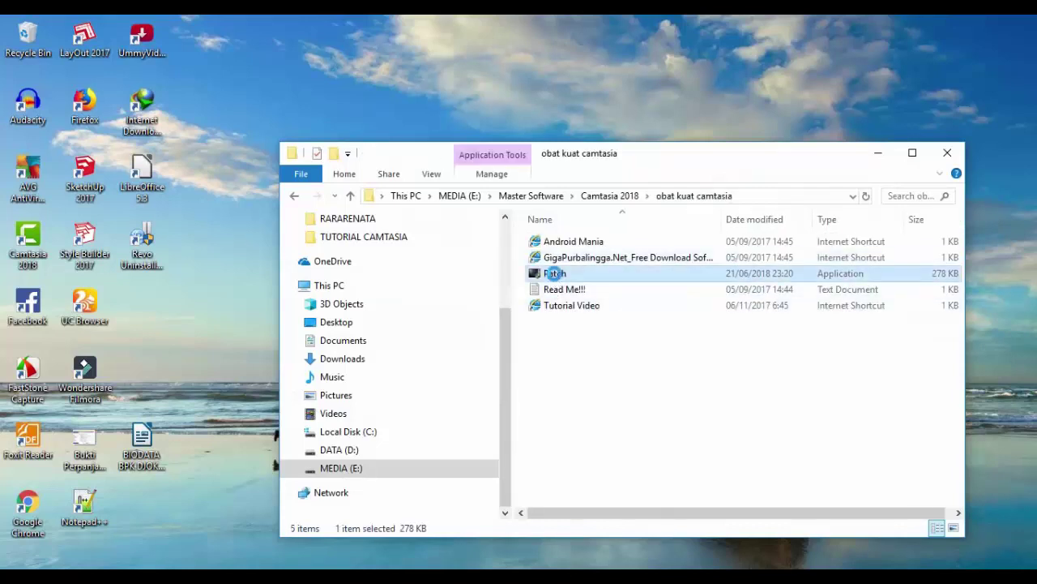
{"action": "right_click", "coordinate": [555, 273]}
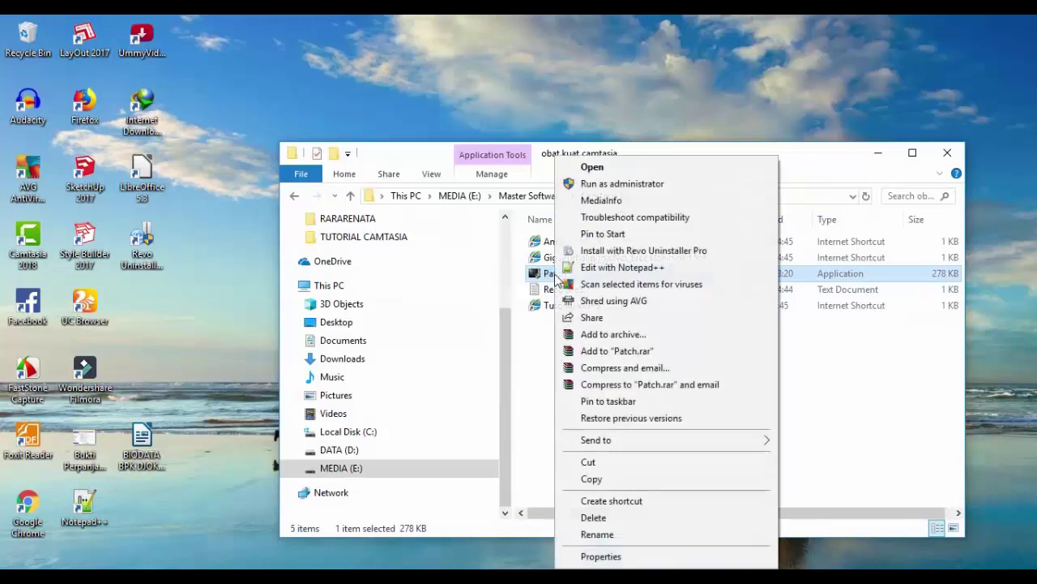
{"action": "left_click", "coordinate": [628, 186]}
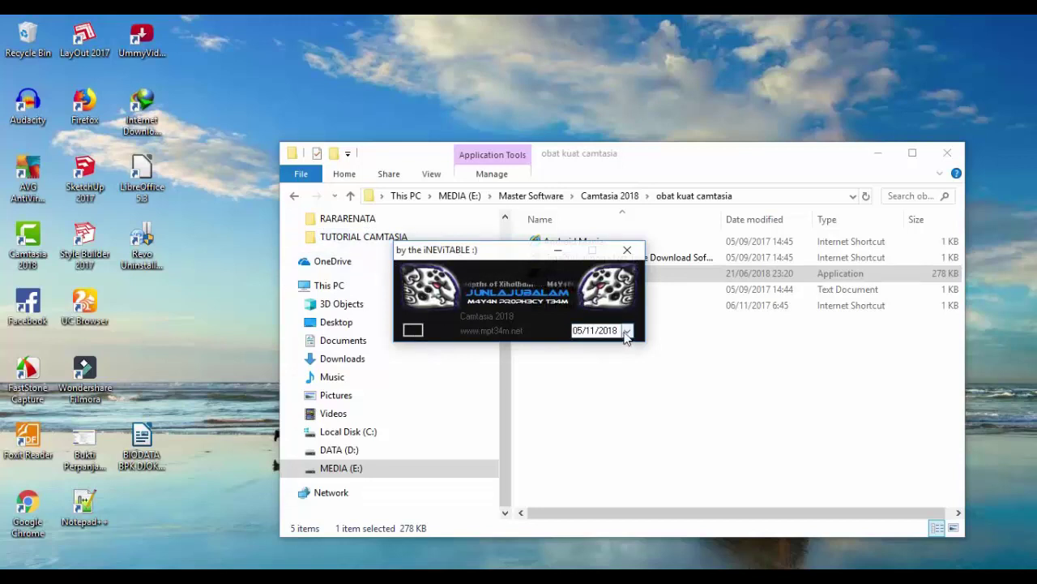
- Select the date 05/11/2018 in the Camtasia 2018 patch window, apply the patch, reposition the window and close it
{"action": "left_click", "coordinate": [629, 331]}
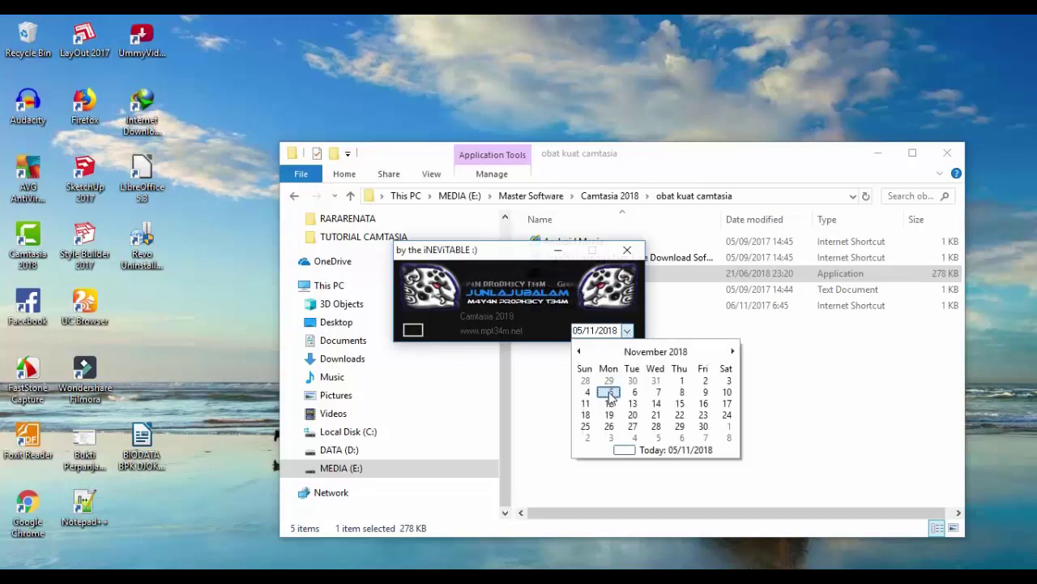
{"action": "left_click", "coordinate": [609, 392]}
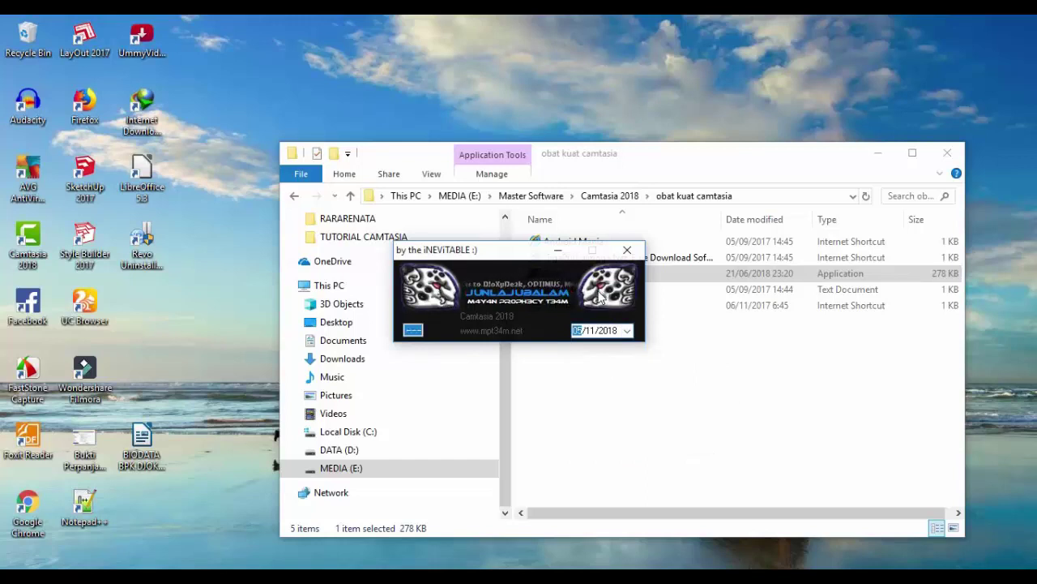
{"action": "left_click_drag", "start_coordinate": [520, 249], "coordinate": [626, 253]}
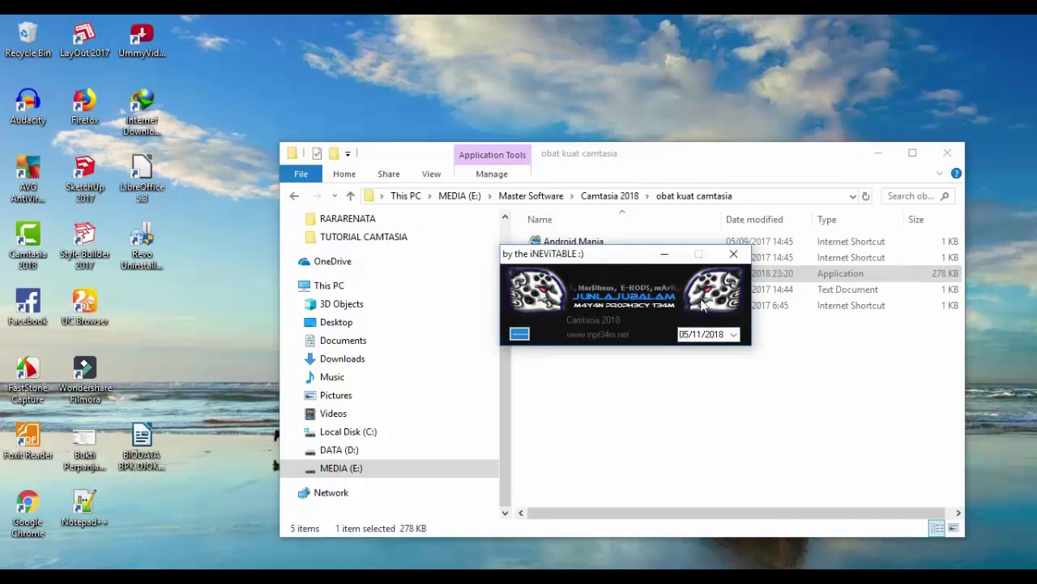
{"action": "left_click_drag", "start_coordinate": [609, 260], "coordinate": [556, 350]}
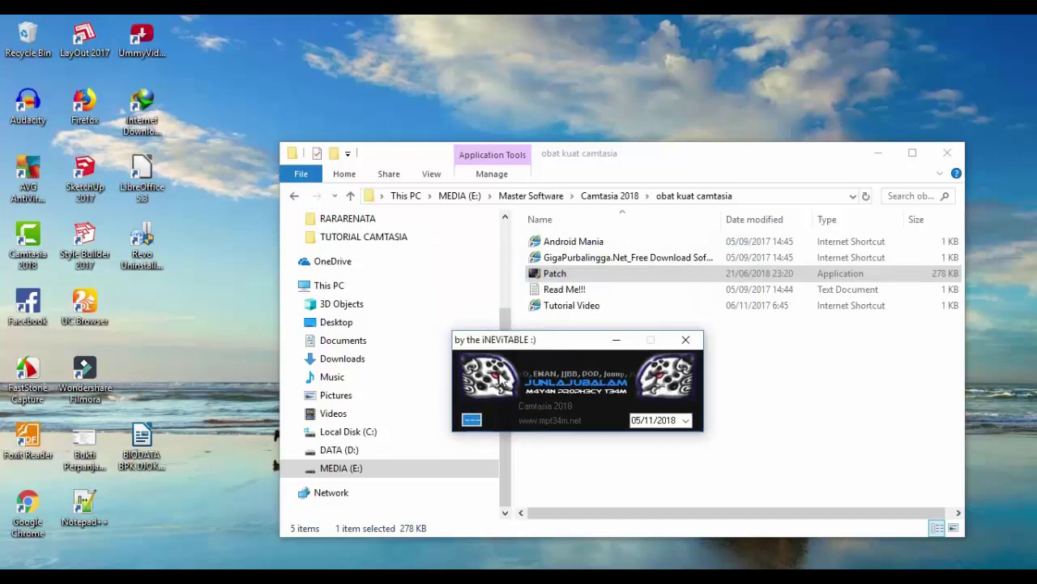
{"action": "left_click_drag", "start_coordinate": [543, 350], "coordinate": [565, 322]}
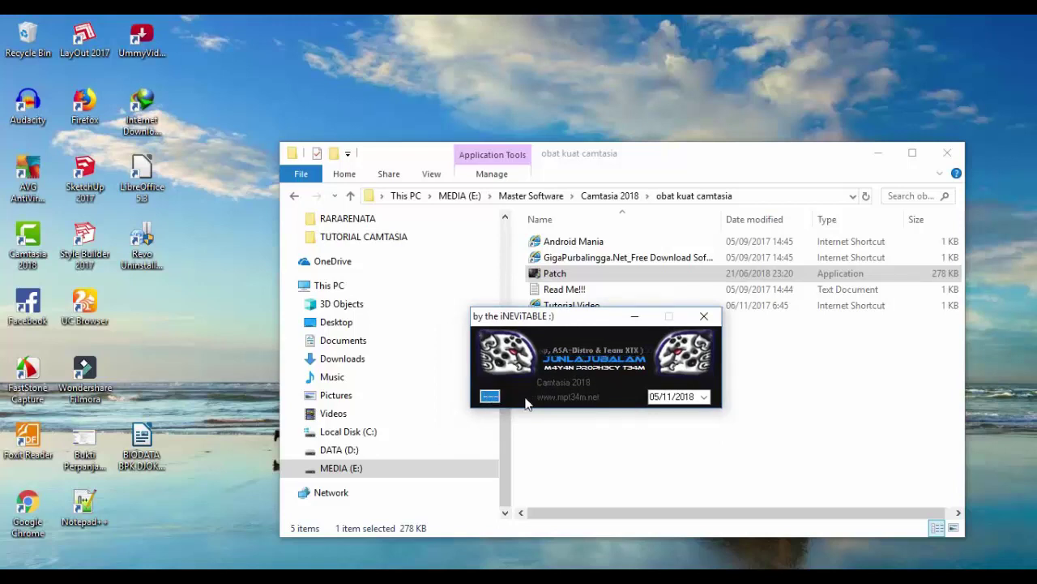
{"action": "left_click_drag", "start_coordinate": [526, 404], "coordinate": [548, 401]}
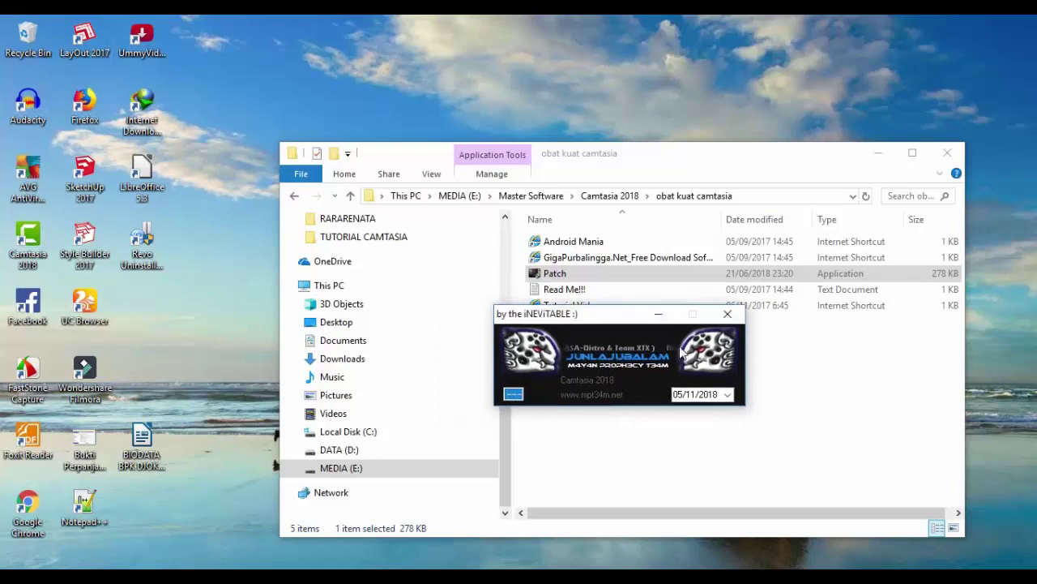
{"action": "left_click", "coordinate": [727, 315]}
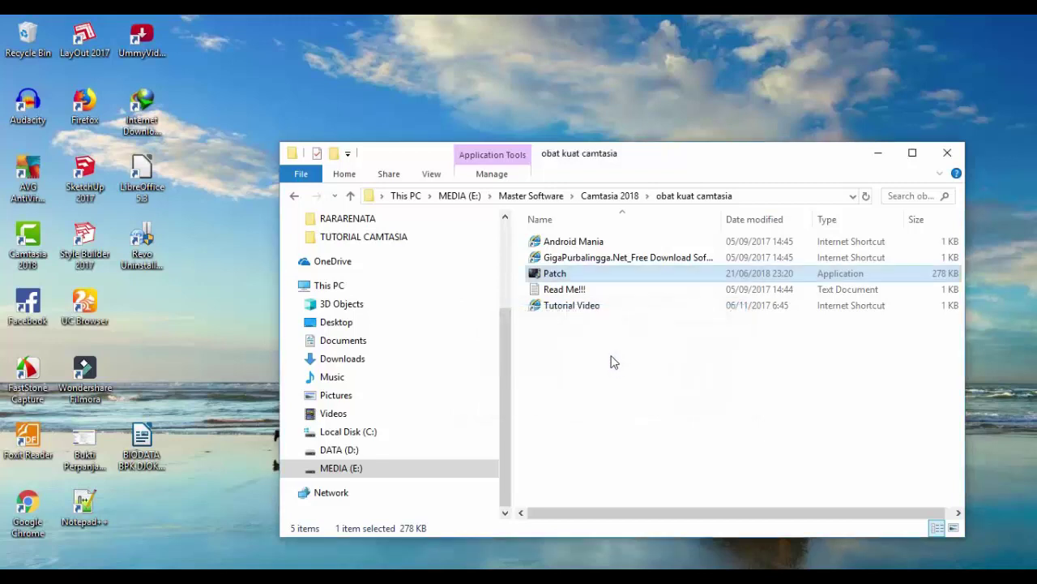
- Copy the Patch file and open the Camtasia 2018 folder under Program Files > TechSmith on Local Disk (C:)
{"action": "right_click", "coordinate": [556, 277]}
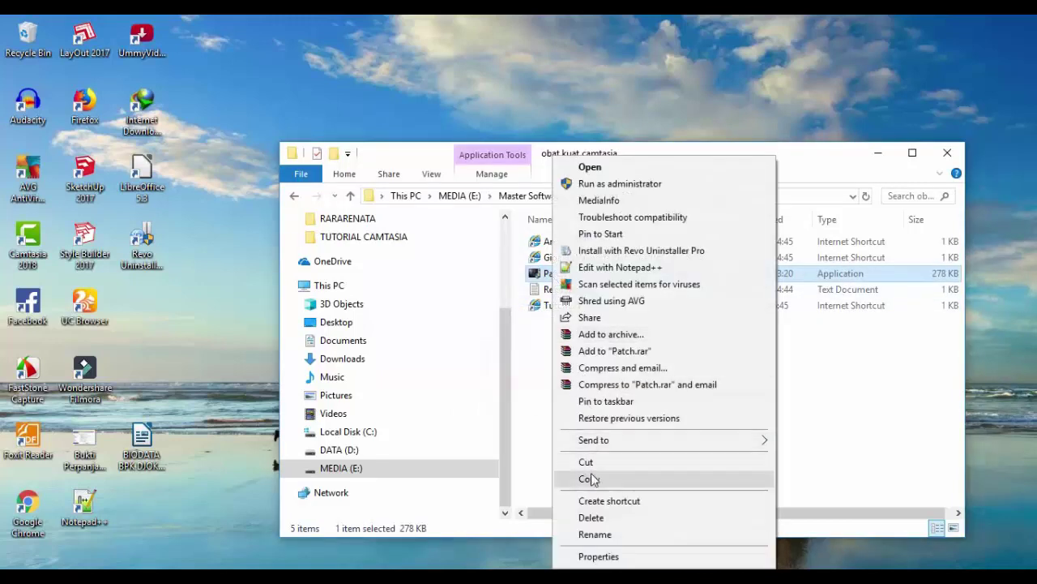
{"action": "left_click", "coordinate": [592, 479]}
{"action": "mouse_move", "coordinate": [160, 577]}
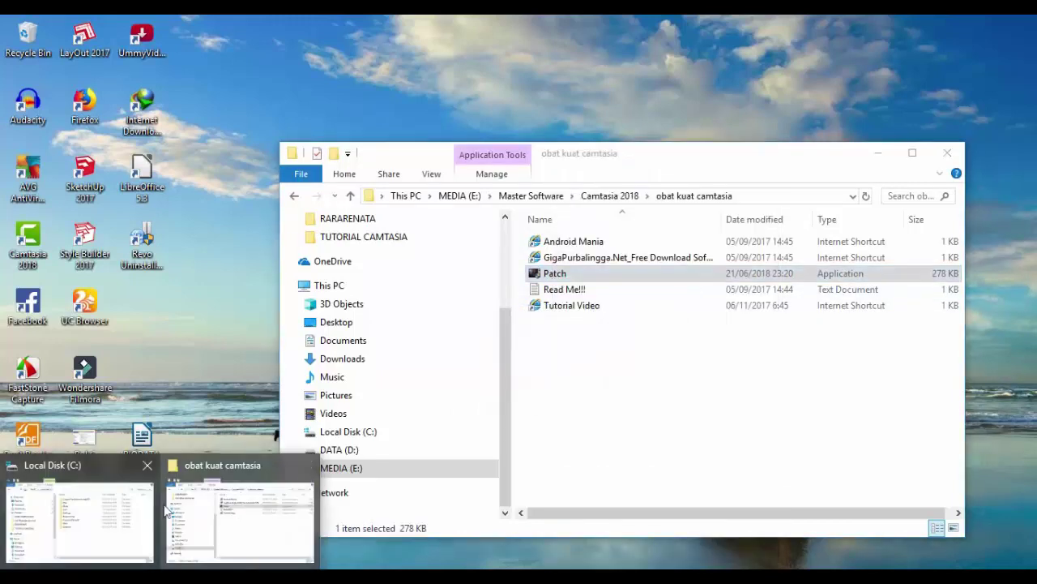
{"action": "left_click", "coordinate": [122, 519]}
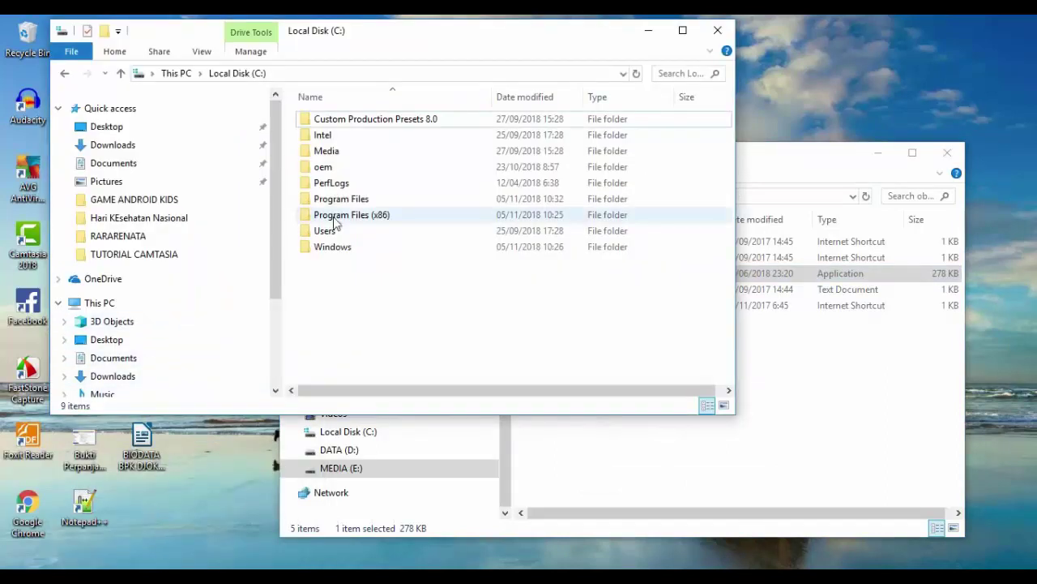
{"action": "double_click", "coordinate": [354, 201]}
{"action": "left_click", "coordinate": [347, 268]}
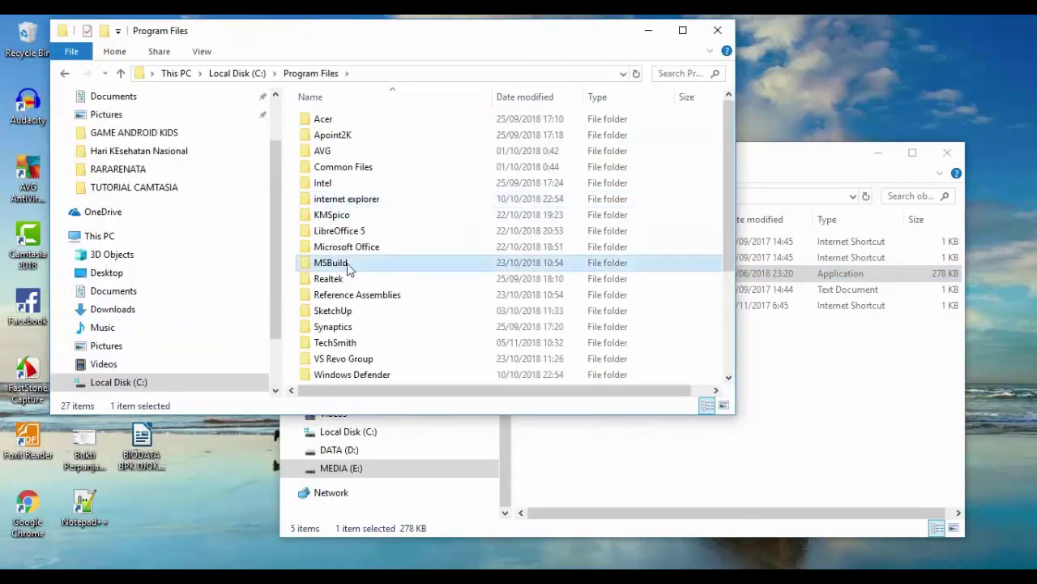
{"action": "double_click", "coordinate": [343, 343]}
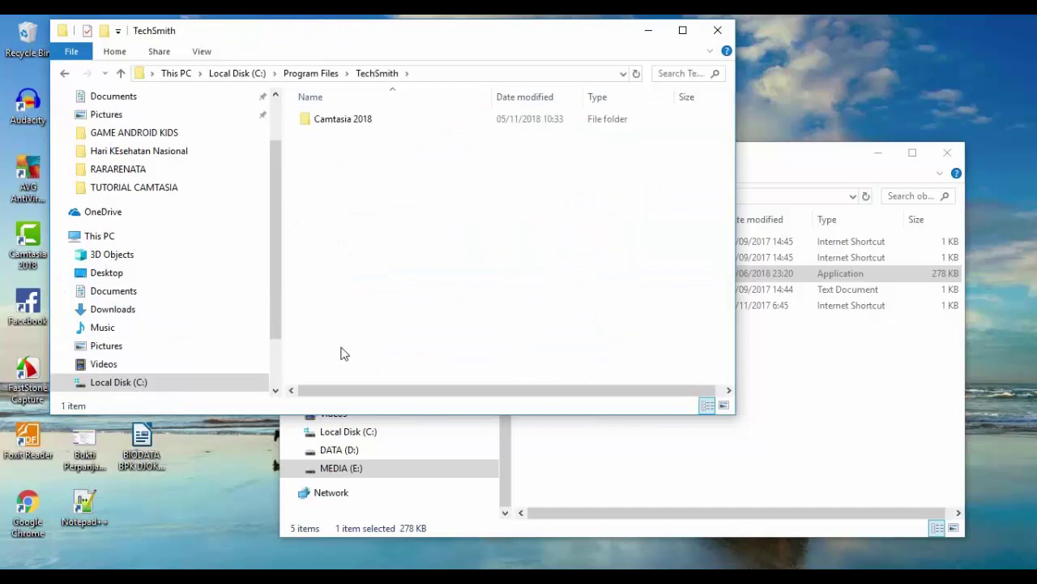
{"action": "double_click", "coordinate": [364, 125]}
- Paste the Patch file into the maximized Camtasia 2018 installation folder, allowing the copy
{"action": "scroll", "coordinate": [413, 235], "scroll_direction": "down", "scroll_amount": 4}
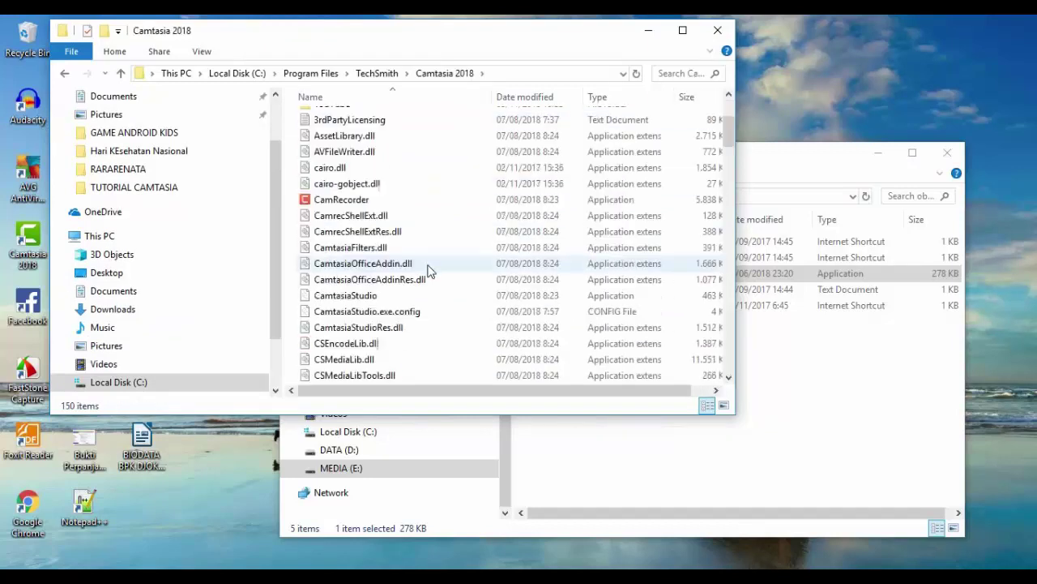
{"action": "scroll", "coordinate": [599, 288], "scroll_direction": "down", "scroll_amount": 10}
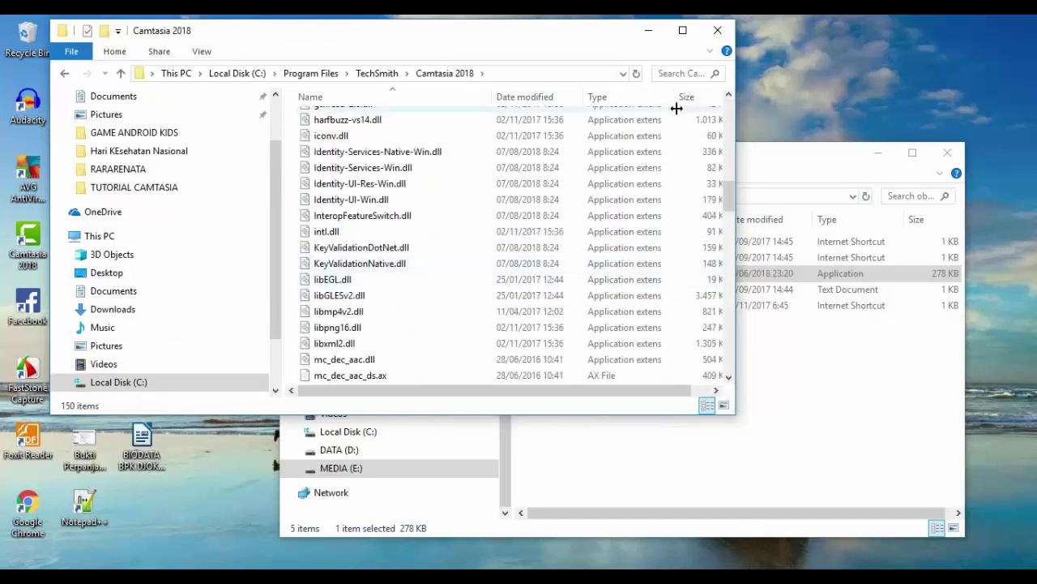
{"action": "left_click", "coordinate": [683, 31]}
{"action": "right_click", "coordinate": [918, 349]}
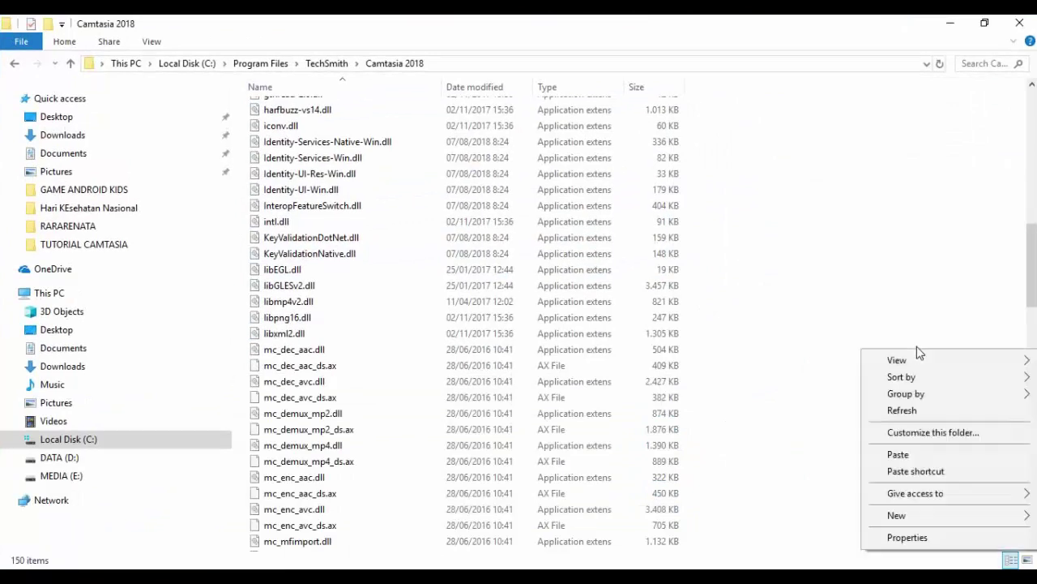
{"action": "left_click", "coordinate": [905, 452]}
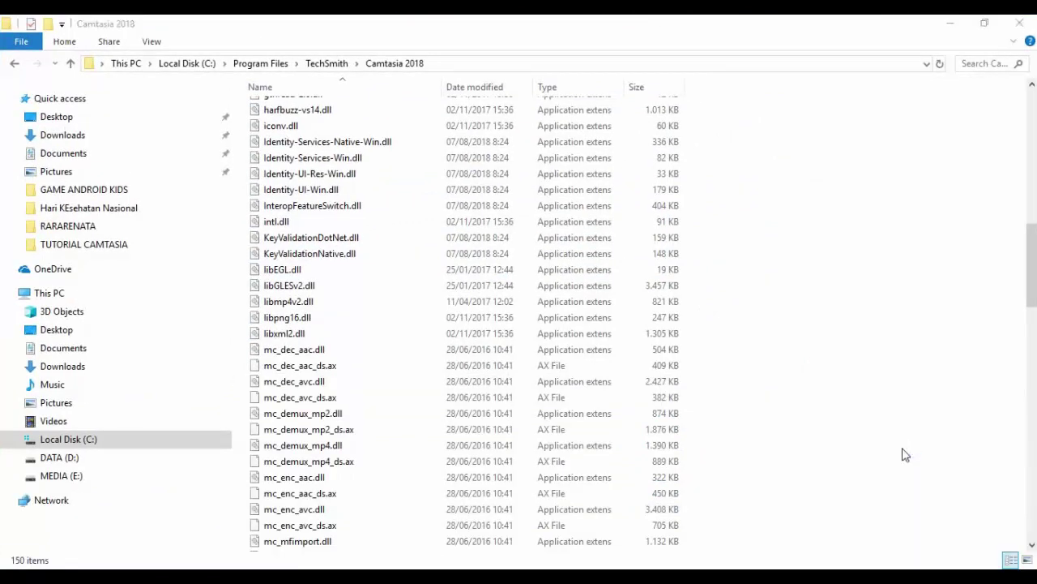
{"action": "left_click", "coordinate": [284, 200]}
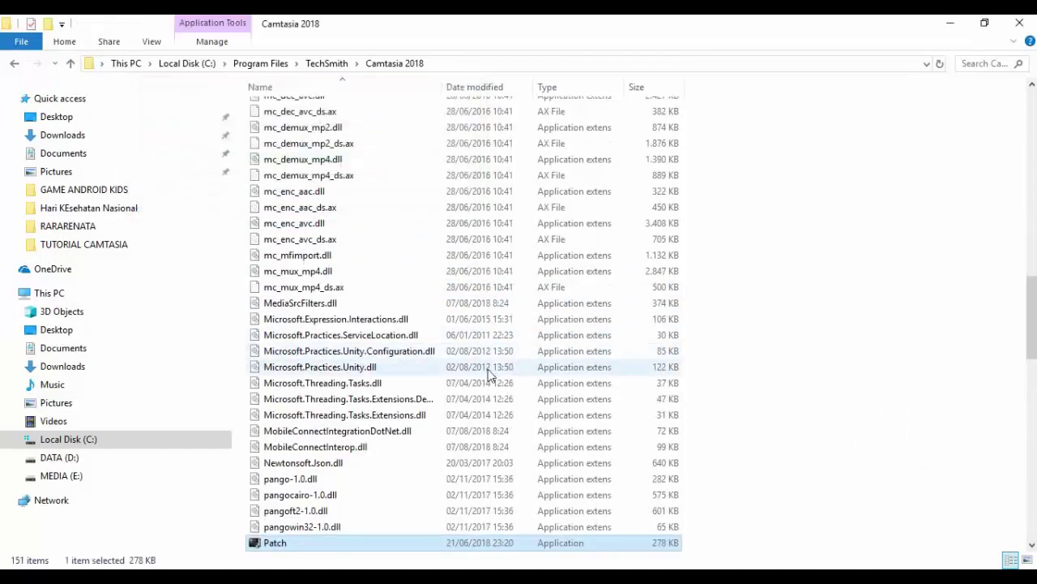
- Run Patch as administrator from the Camtasia 2018 installation folder, then close the patcher and minimize the folder window
{"action": "right_click", "coordinate": [274, 547]}
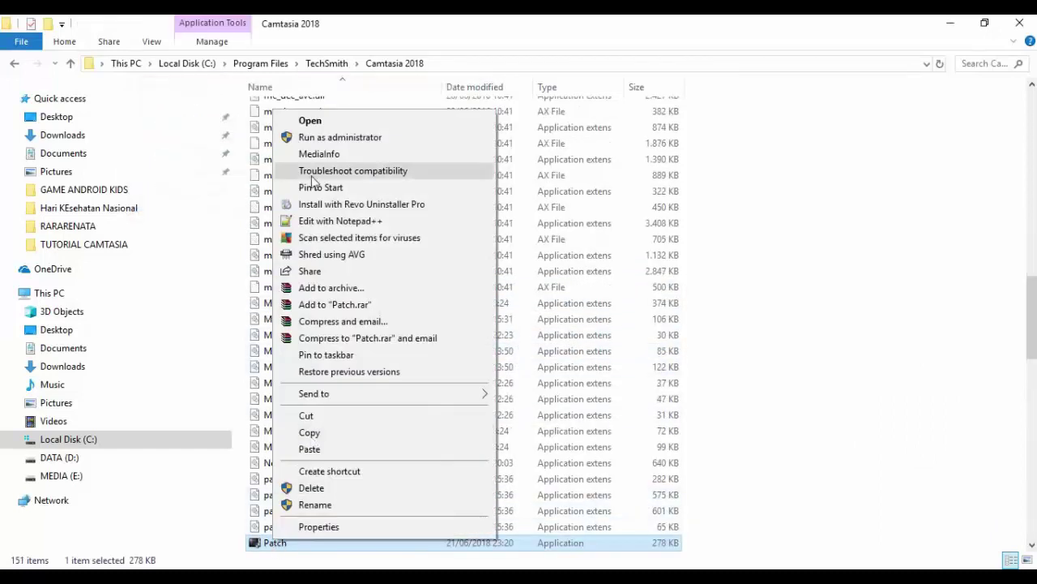
{"action": "left_click", "coordinate": [318, 139]}
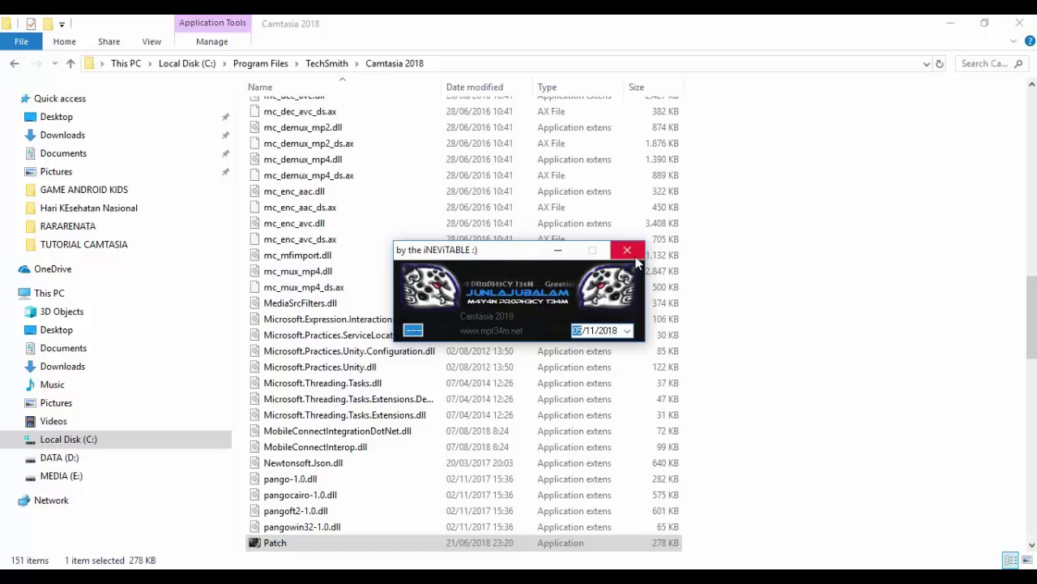
{"action": "left_click", "coordinate": [627, 250]}
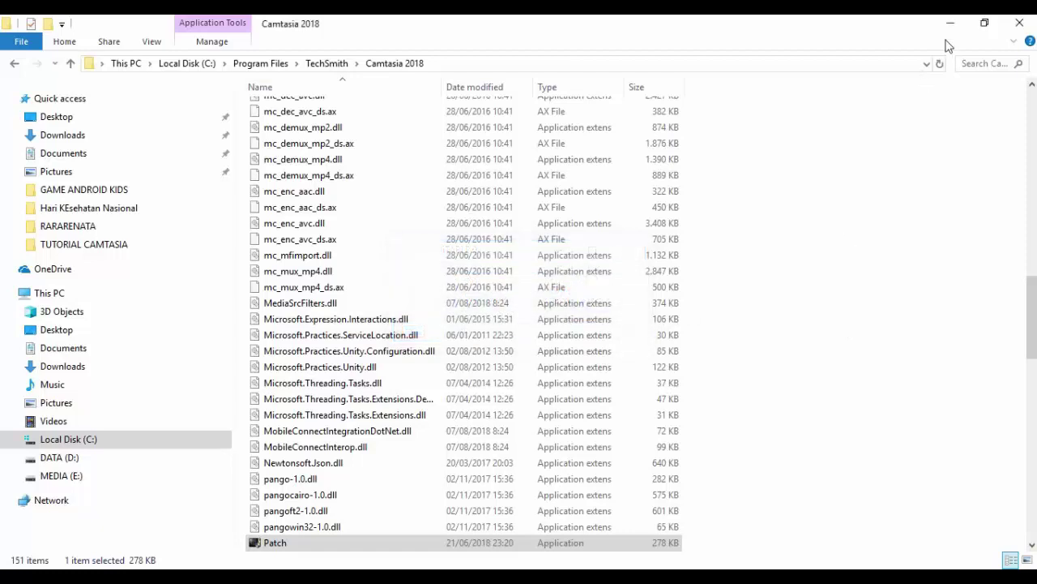
{"action": "left_click", "coordinate": [985, 23]}
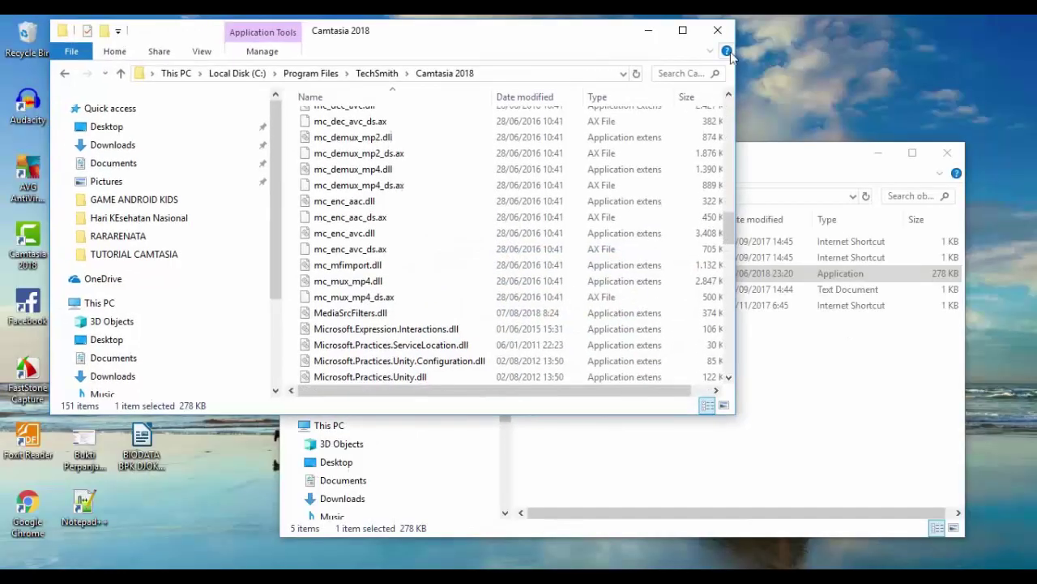
{"action": "left_click", "coordinate": [648, 32]}
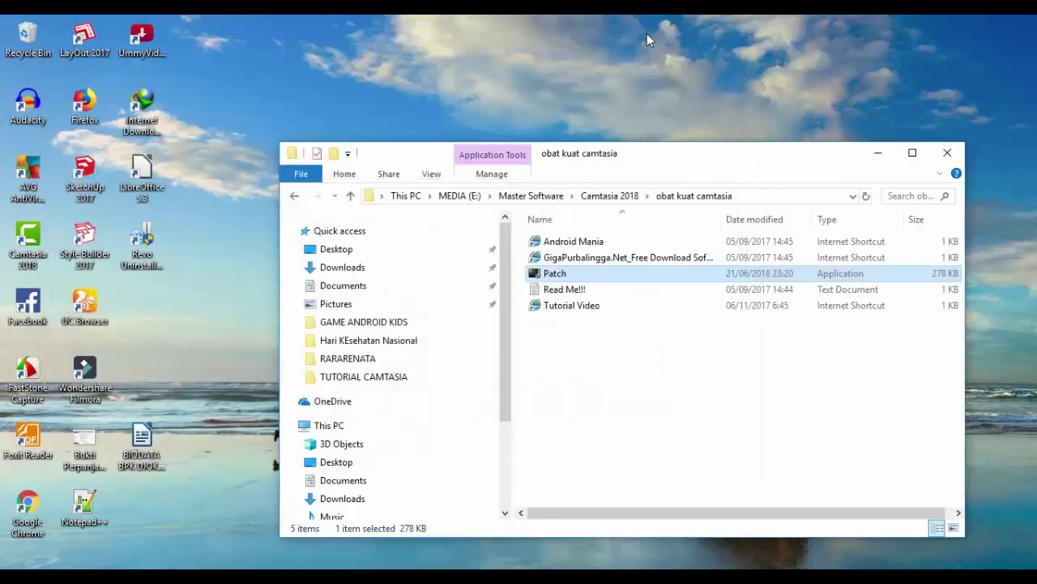
- Maximize the obat kuat camtasia folder window and go up to the Master Software folder on MEDIA (E:)
{"action": "double_click", "coordinate": [617, 155]}
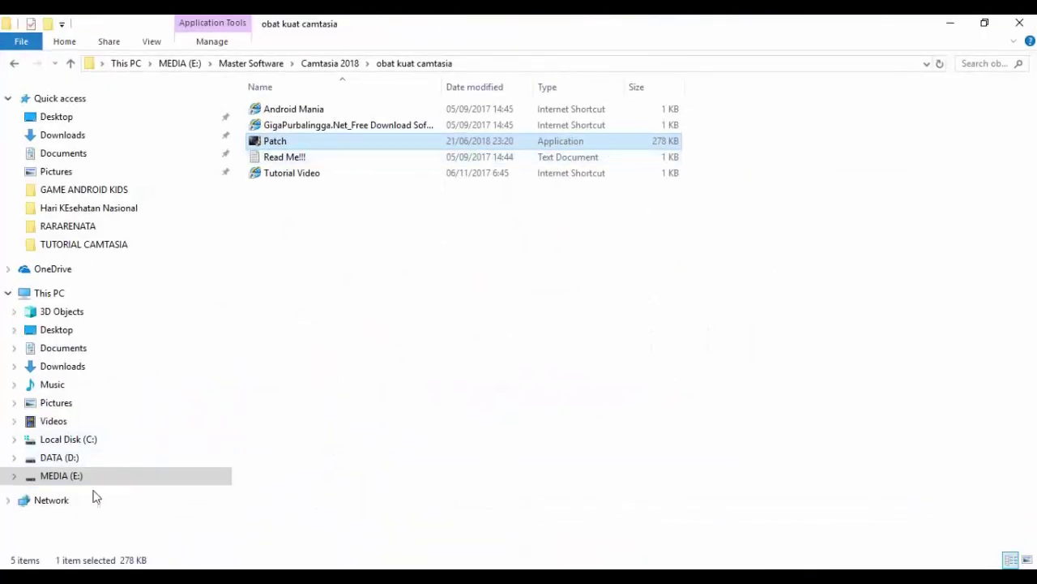
{"action": "left_click", "coordinate": [332, 65]}
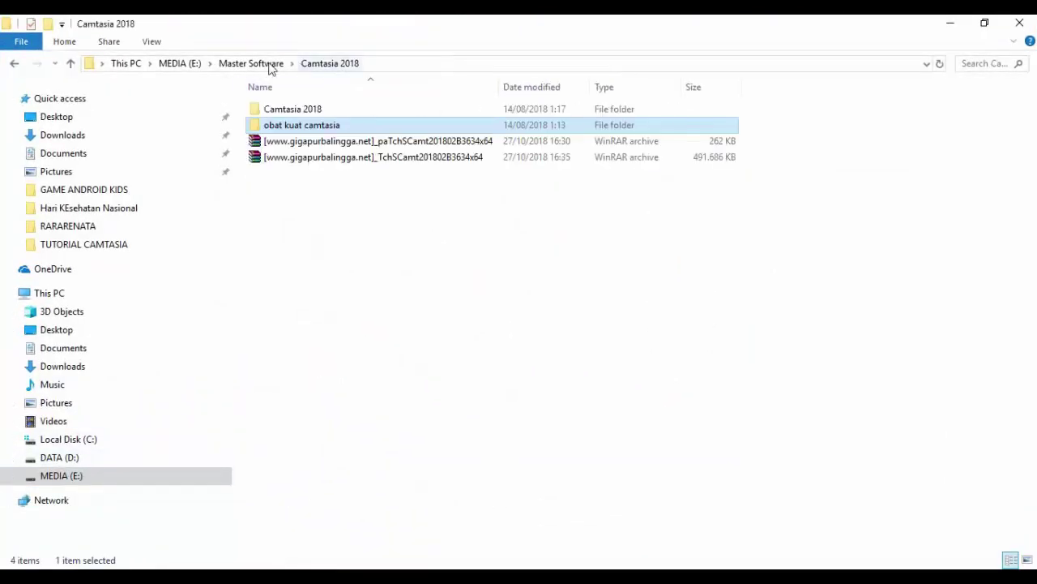
{"action": "left_click", "coordinate": [263, 64]}
{"action": "left_click", "coordinate": [308, 383]}
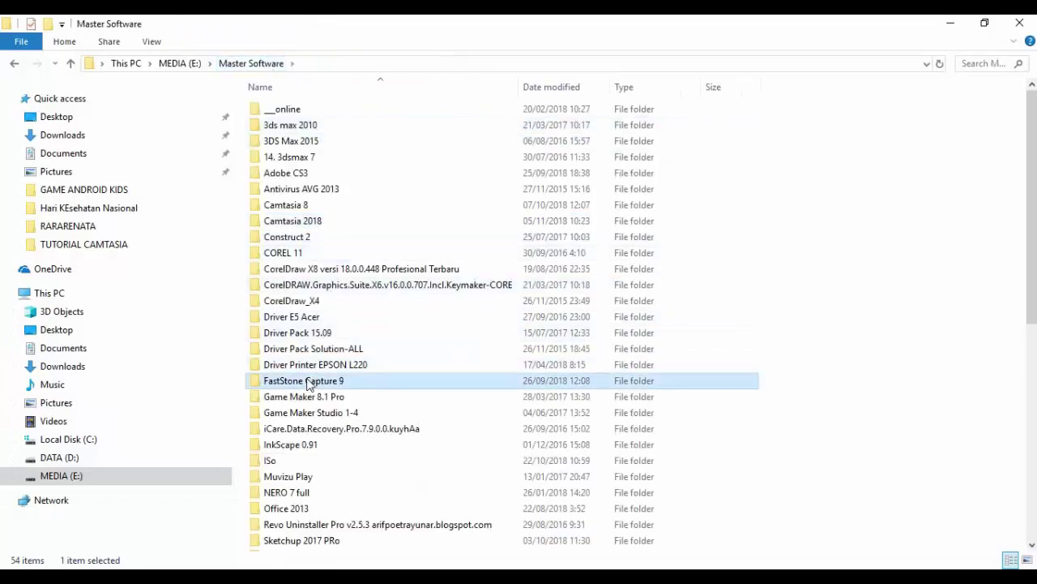
- Open the fab folder inside Wondershare Filmora 8.7.4.0.kuyhAa.Me and run Fab_x64
{"action": "scroll", "coordinate": [308, 383], "scroll_direction": "down", "scroll_amount": 1}
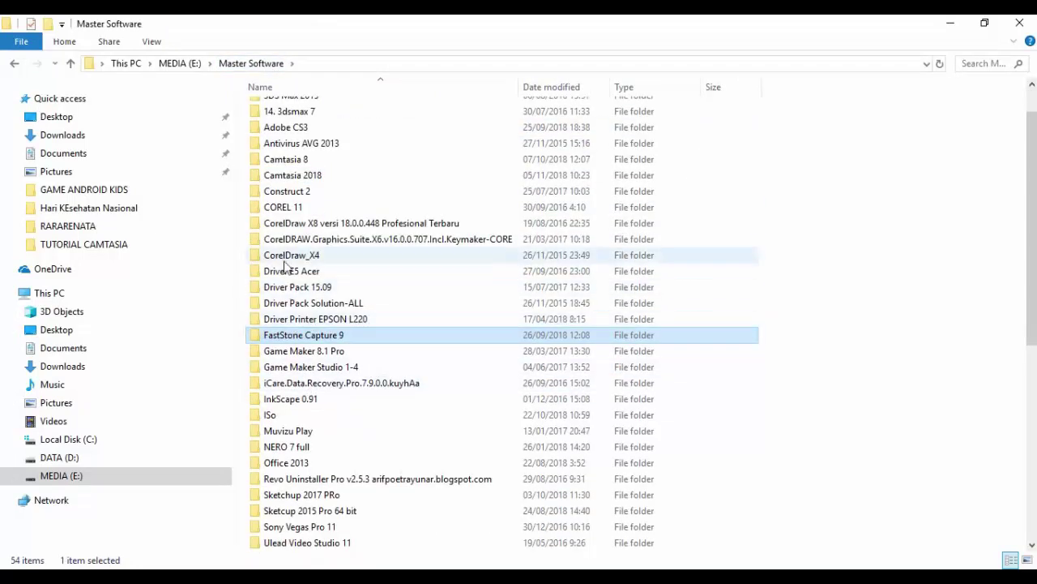
{"action": "scroll", "coordinate": [282, 221], "scroll_direction": "up", "scroll_amount": 1}
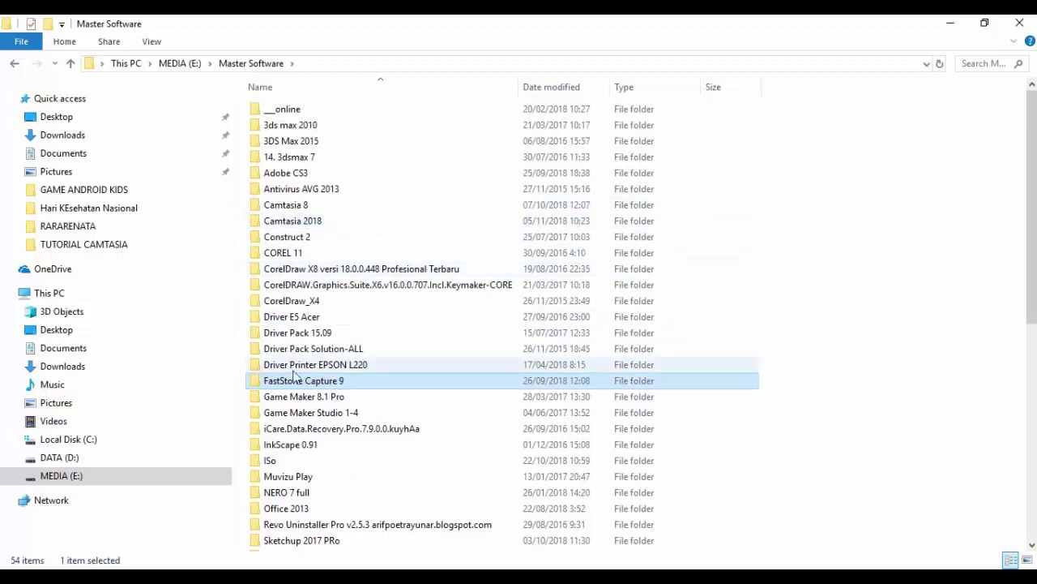
{"action": "scroll", "coordinate": [296, 403], "scroll_direction": "down", "scroll_amount": 1}
{"action": "scroll", "coordinate": [299, 397], "scroll_direction": "down", "scroll_amount": 2}
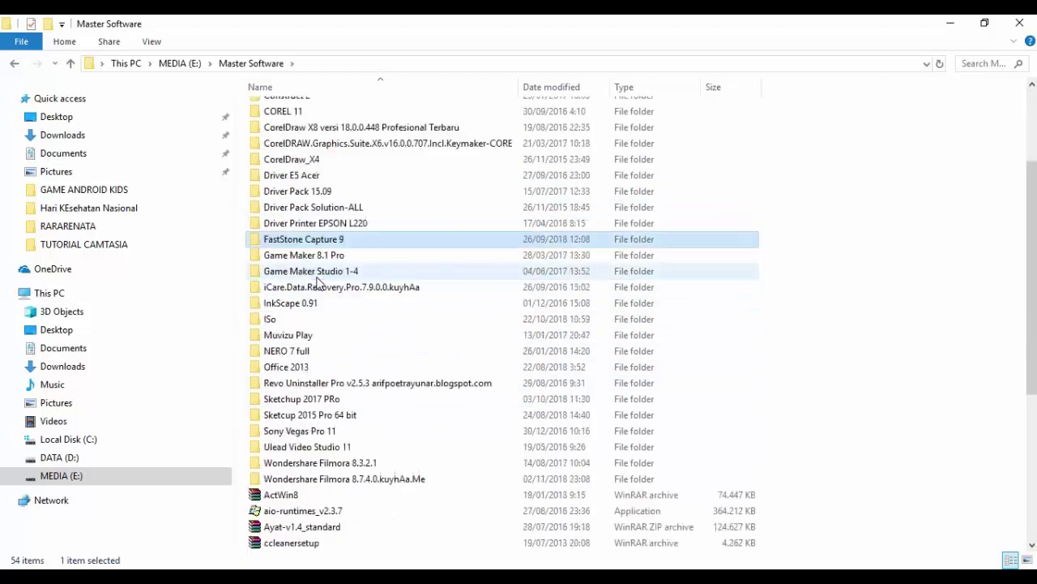
{"action": "left_click", "coordinate": [316, 479]}
{"action": "double_click", "coordinate": [316, 479]}
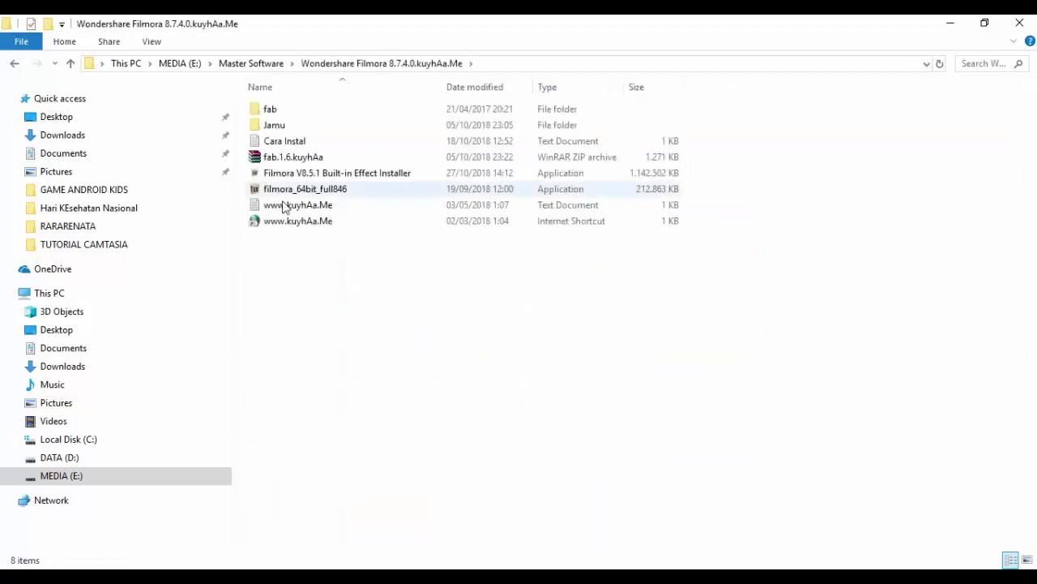
{"action": "double_click", "coordinate": [272, 112]}
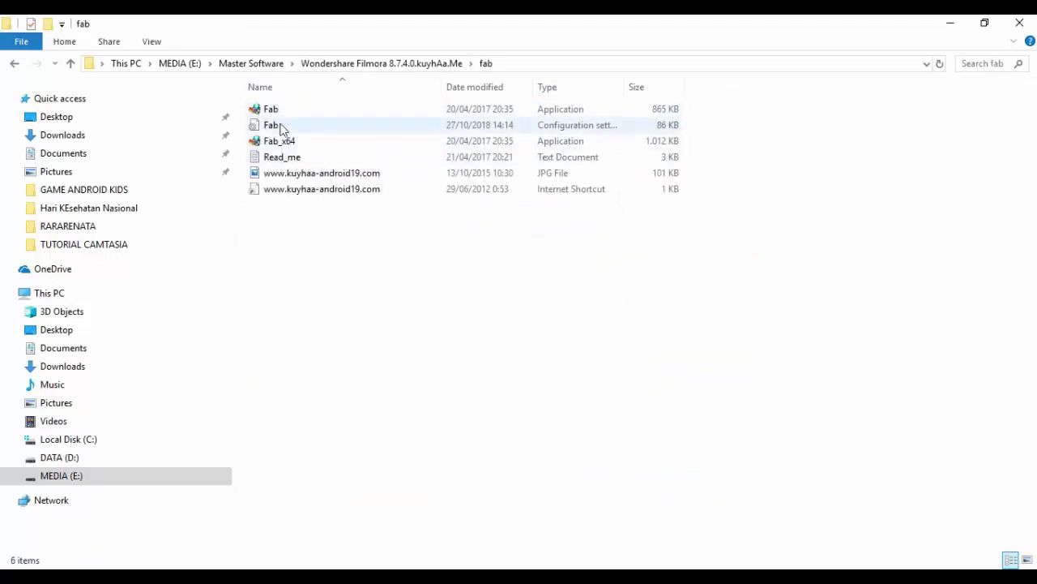
{"action": "double_click", "coordinate": [283, 141]}
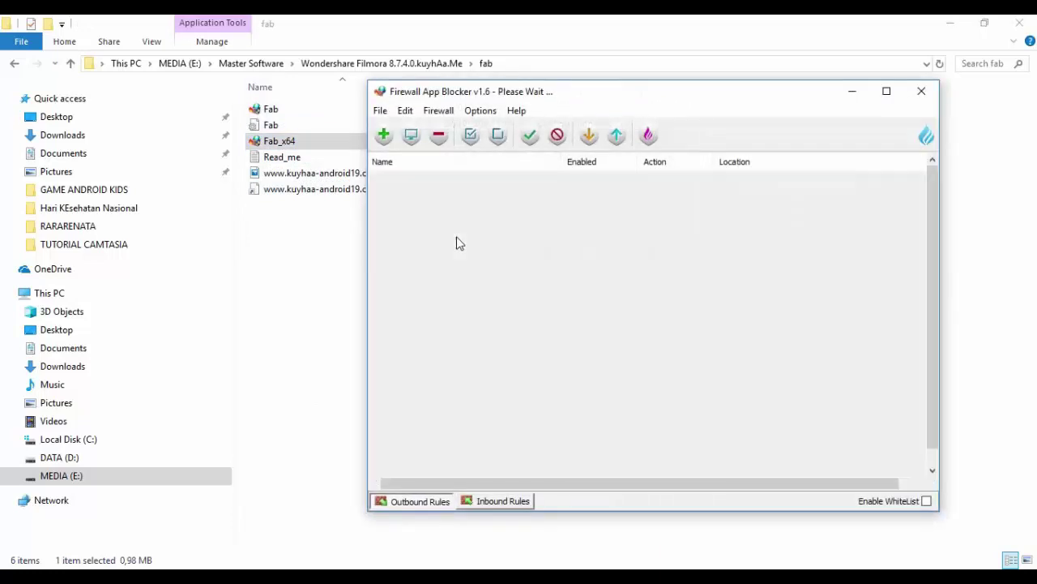
{"action": "left_click", "coordinate": [380, 110]}
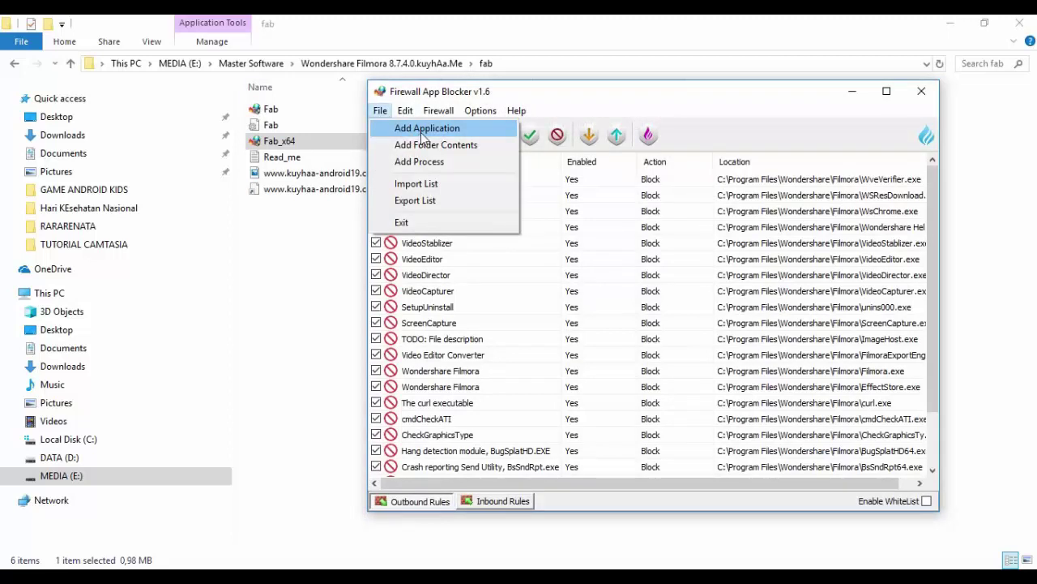
{"action": "left_click", "coordinate": [421, 128]}
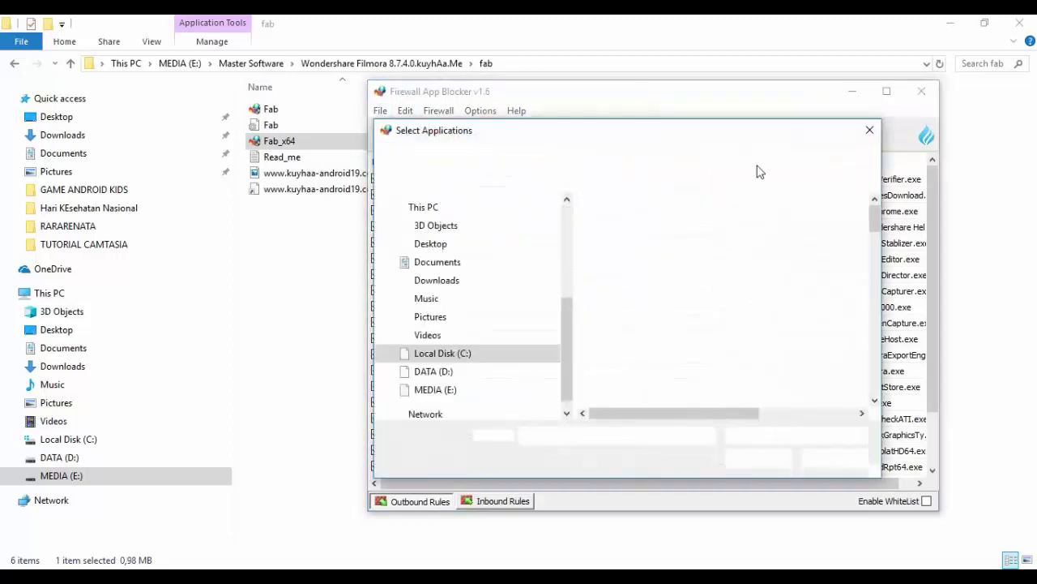
{"action": "left_click", "coordinate": [871, 127]}
- Add the contents of the Camtasia 2018 folder under Program Files > TechSmith to the blocked outbound rules
{"action": "left_click", "coordinate": [380, 110]}
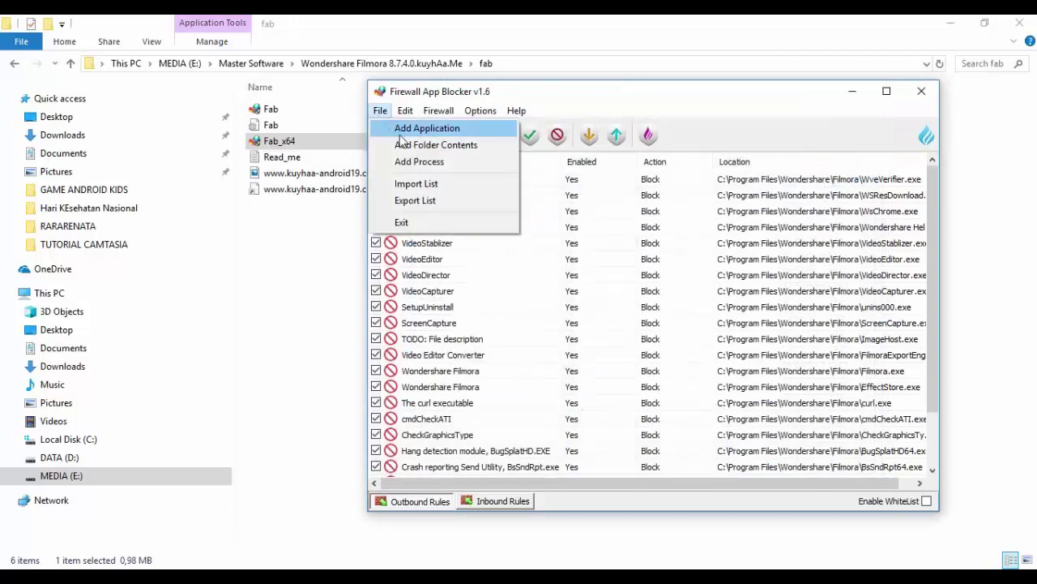
{"action": "left_click", "coordinate": [432, 144]}
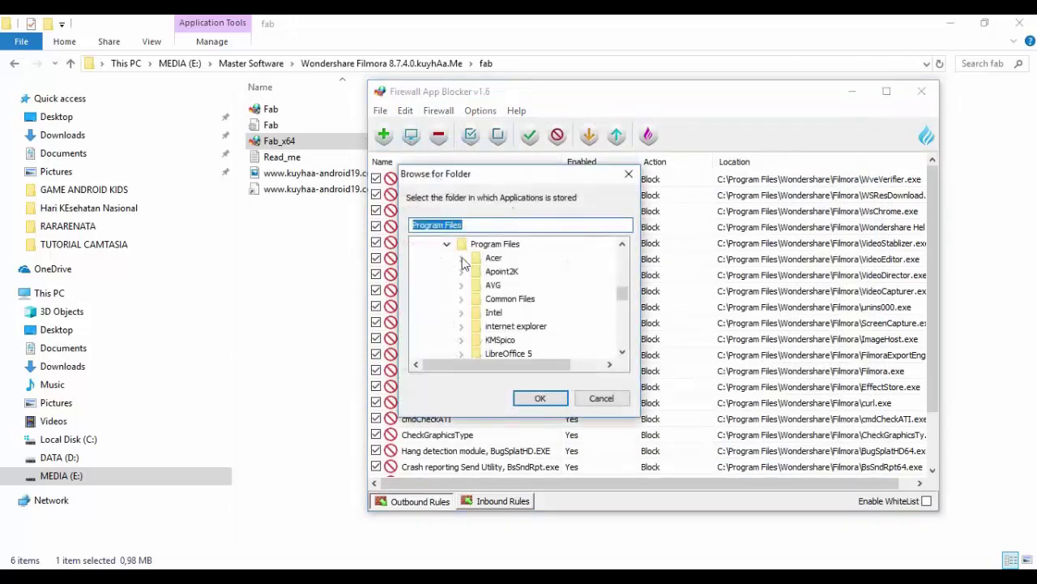
{"action": "left_click_drag", "start_coordinate": [621, 298], "coordinate": [621, 312]}
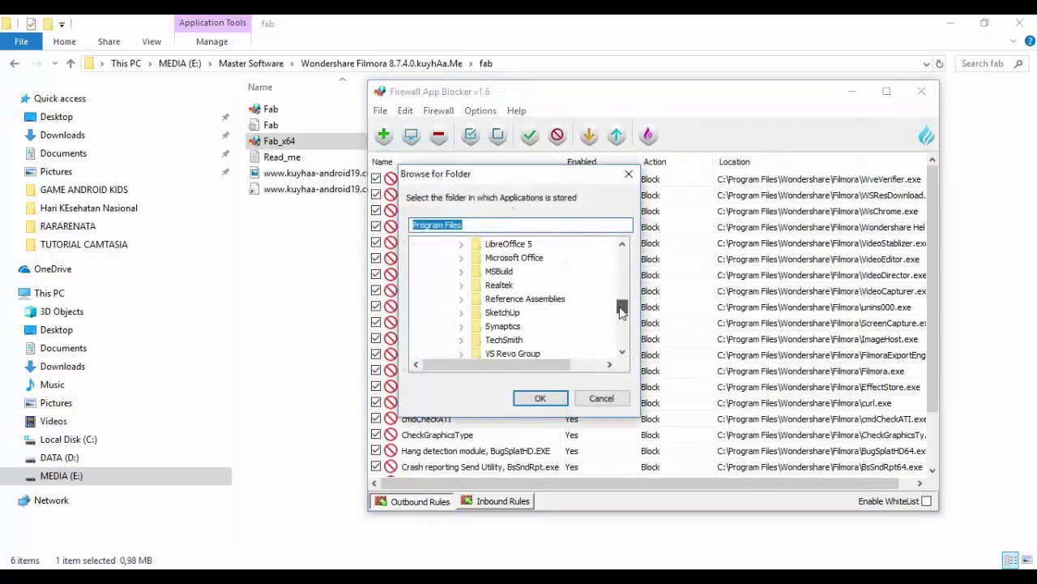
{"action": "left_click", "coordinate": [517, 340]}
{"action": "left_click", "coordinate": [461, 339]}
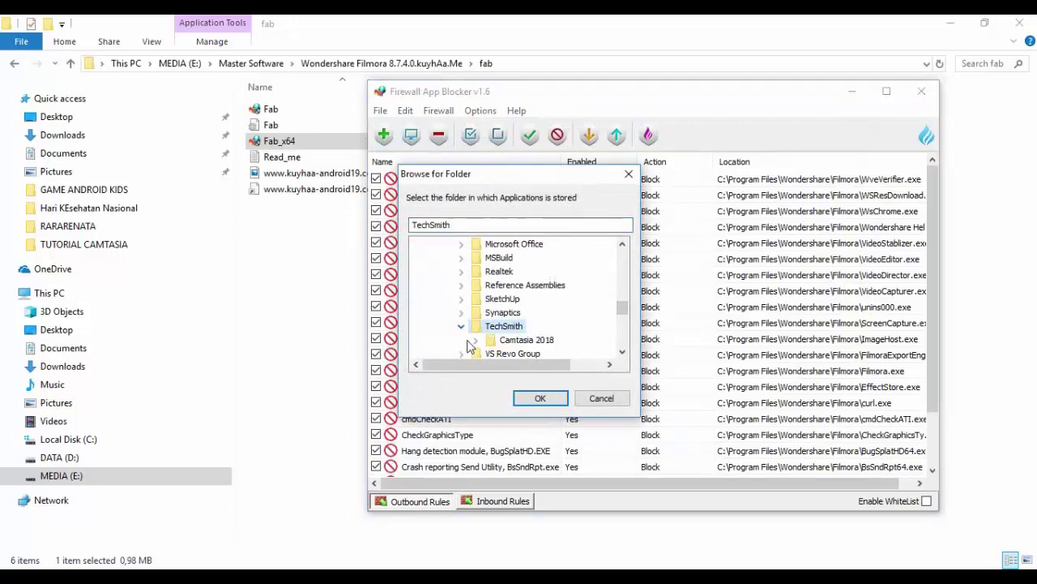
{"action": "left_click", "coordinate": [519, 340]}
{"action": "left_click", "coordinate": [543, 398]}
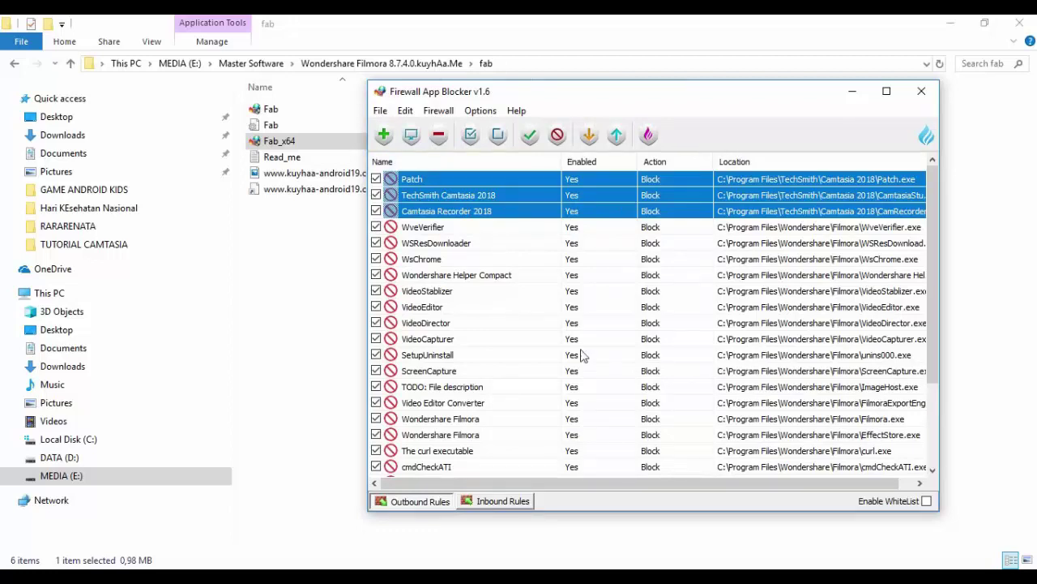
{"action": "left_click_drag", "start_coordinate": [616, 482], "coordinate": [591, 478]}
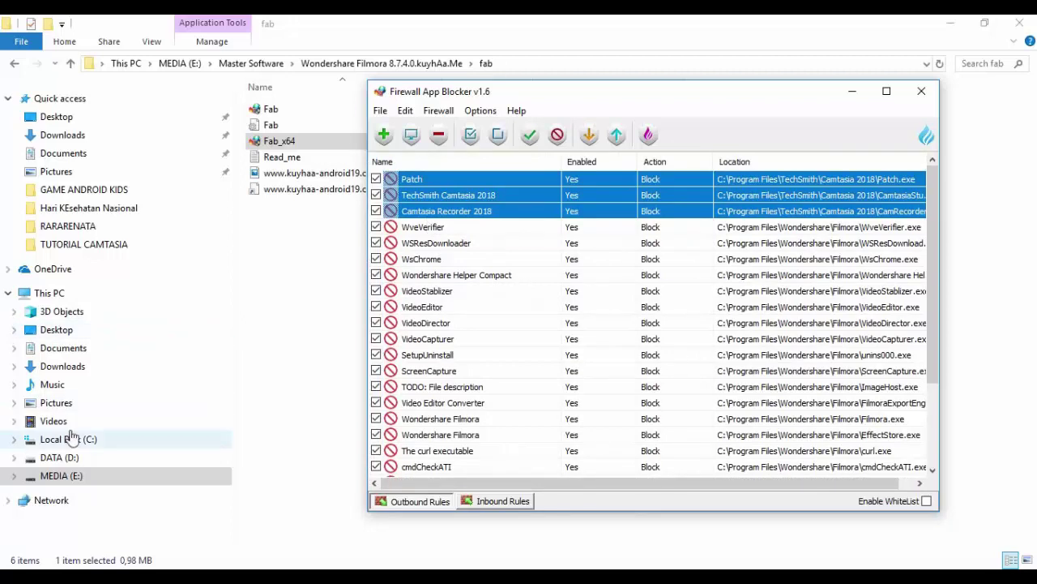
- Look through the personal profile folder under Users on Local Disk (C:), including 3D Objects and Documents
{"action": "left_click", "coordinate": [13, 439]}
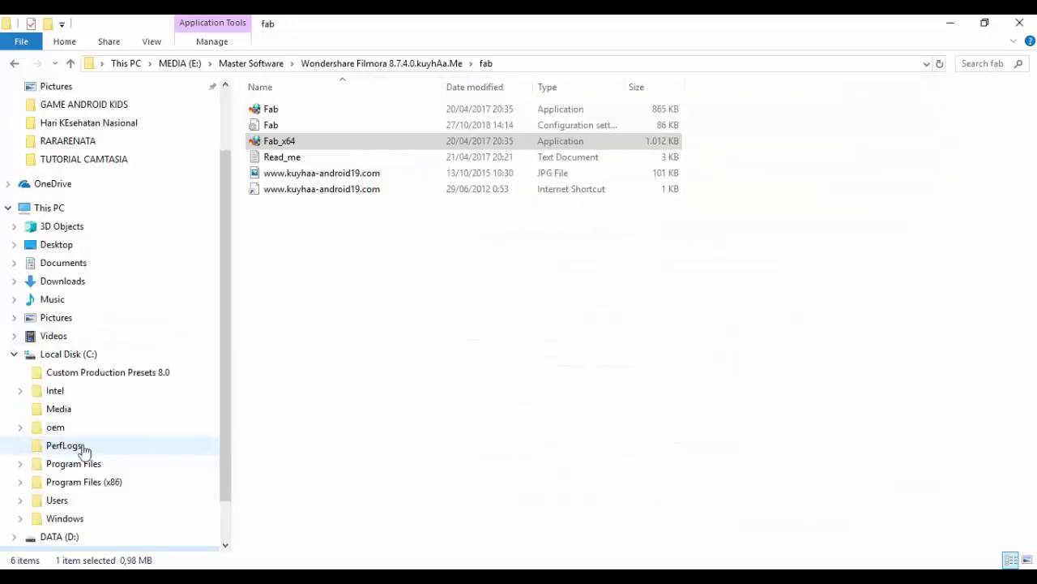
{"action": "left_click", "coordinate": [20, 500]}
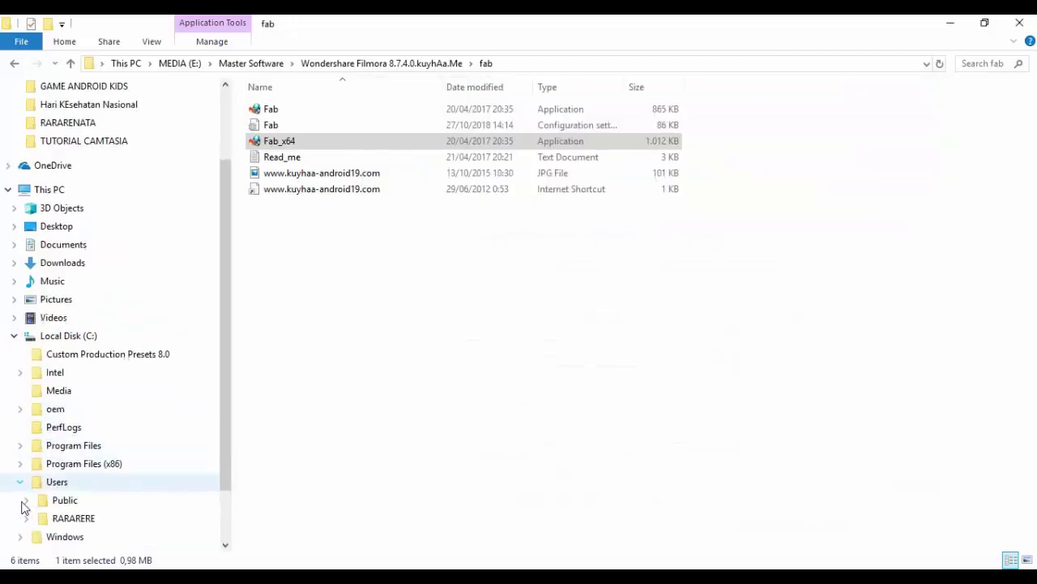
{"action": "left_click", "coordinate": [70, 521]}
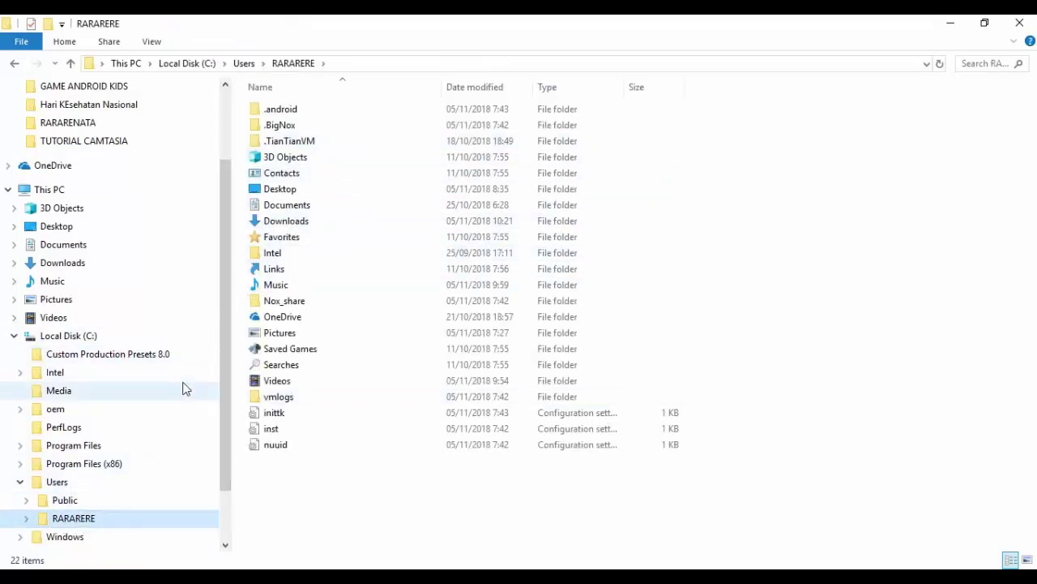
{"action": "scroll", "coordinate": [186, 389], "scroll_direction": "down", "scroll_amount": 1}
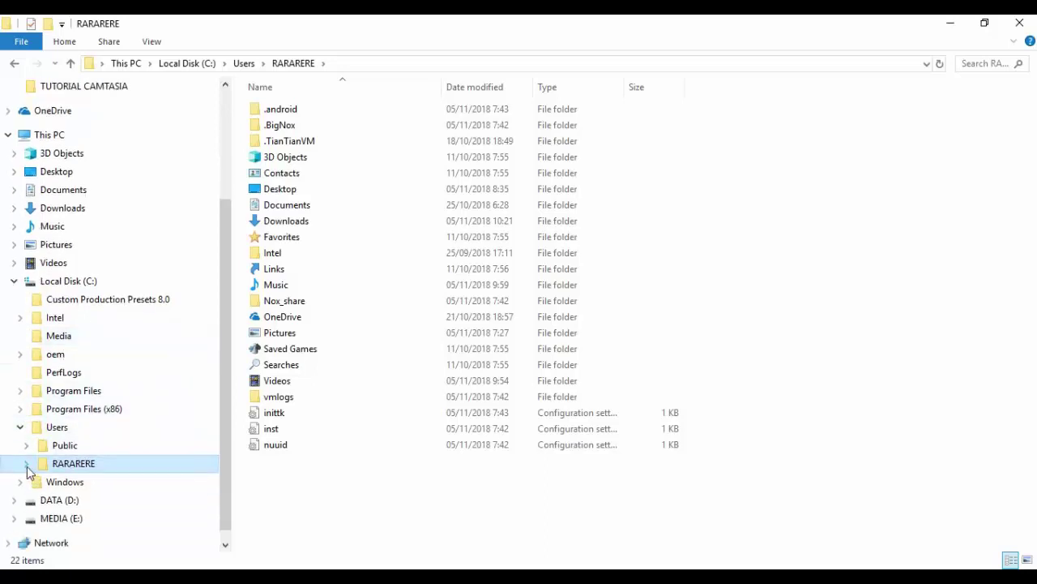
{"action": "left_click", "coordinate": [27, 467]}
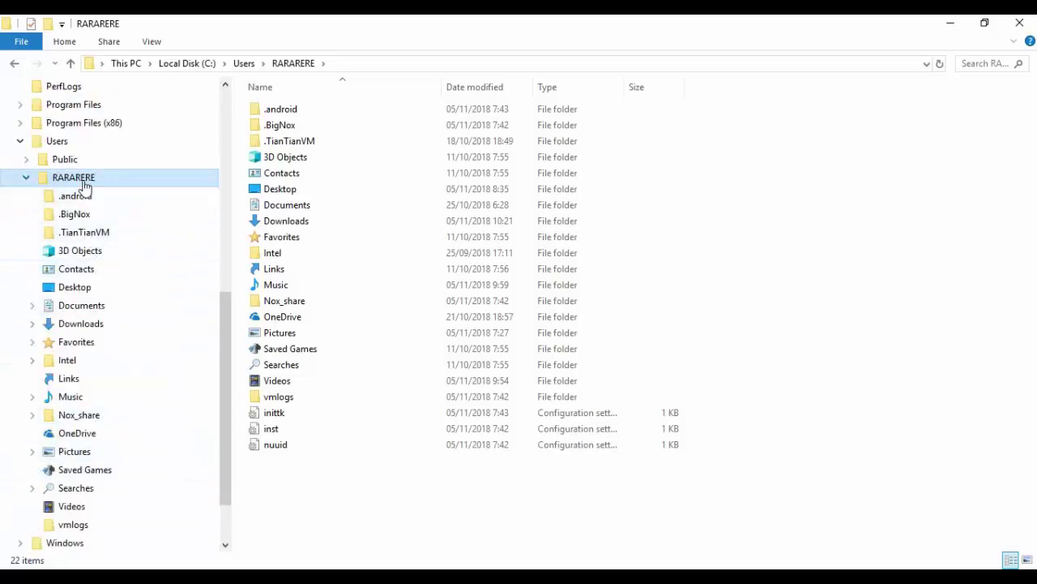
{"action": "left_click", "coordinate": [85, 253]}
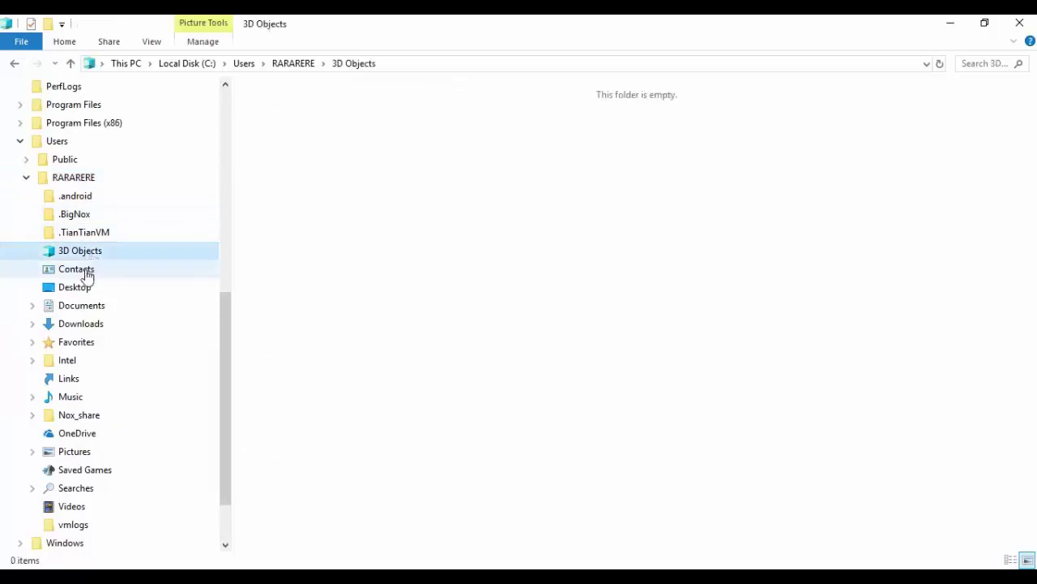
{"action": "left_click", "coordinate": [88, 310]}
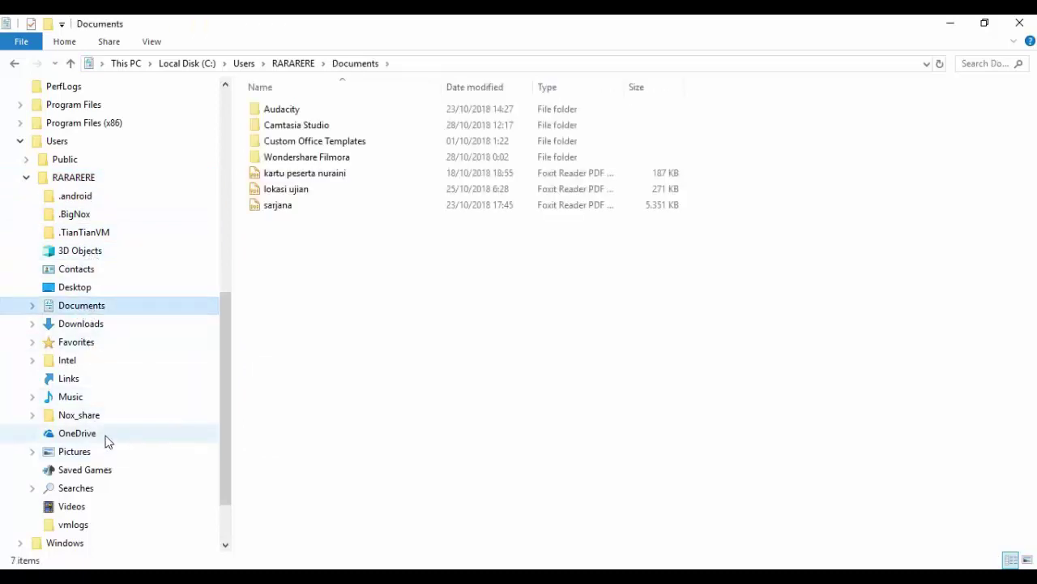
- Examine the Public folder under Users, including Public Documents, Thunder Network and Foxit Software, then collapse Users
{"action": "scroll", "coordinate": [95, 356], "scroll_direction": "up", "scroll_amount": 1}
{"action": "left_click", "coordinate": [64, 198]}
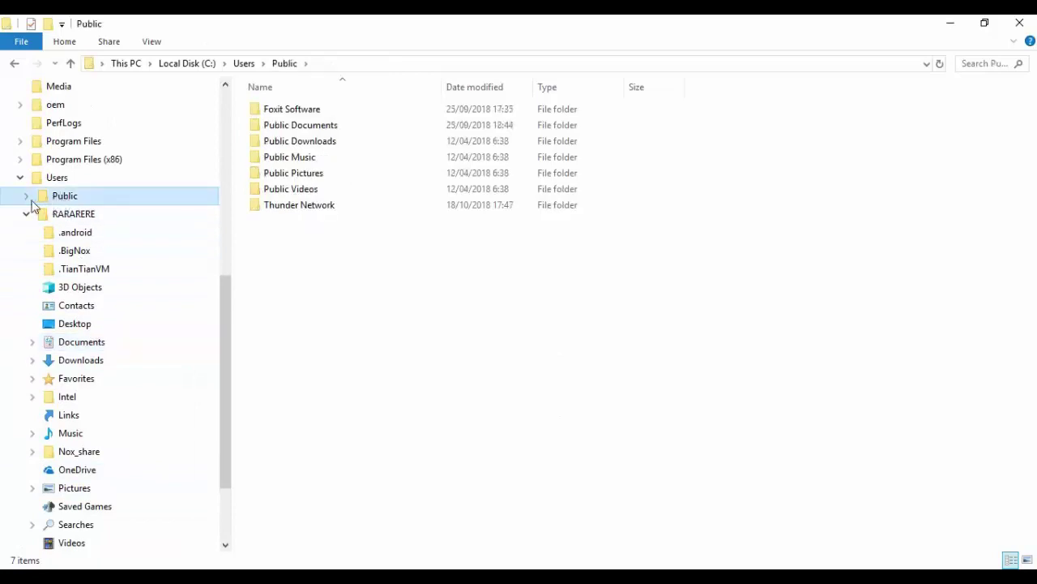
{"action": "left_click", "coordinate": [27, 197]}
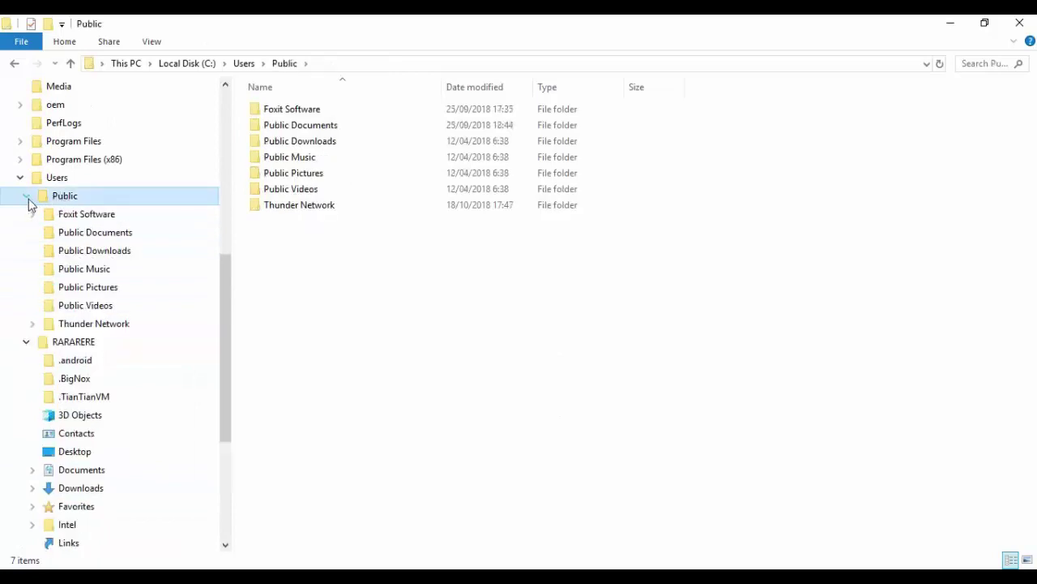
{"action": "left_click", "coordinate": [61, 235]}
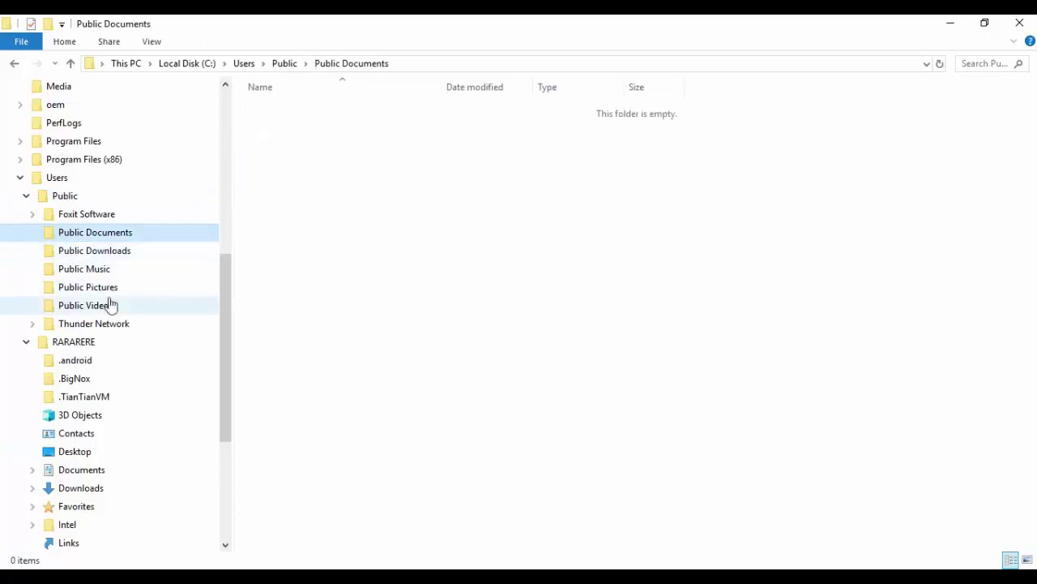
{"action": "left_click", "coordinate": [85, 330]}
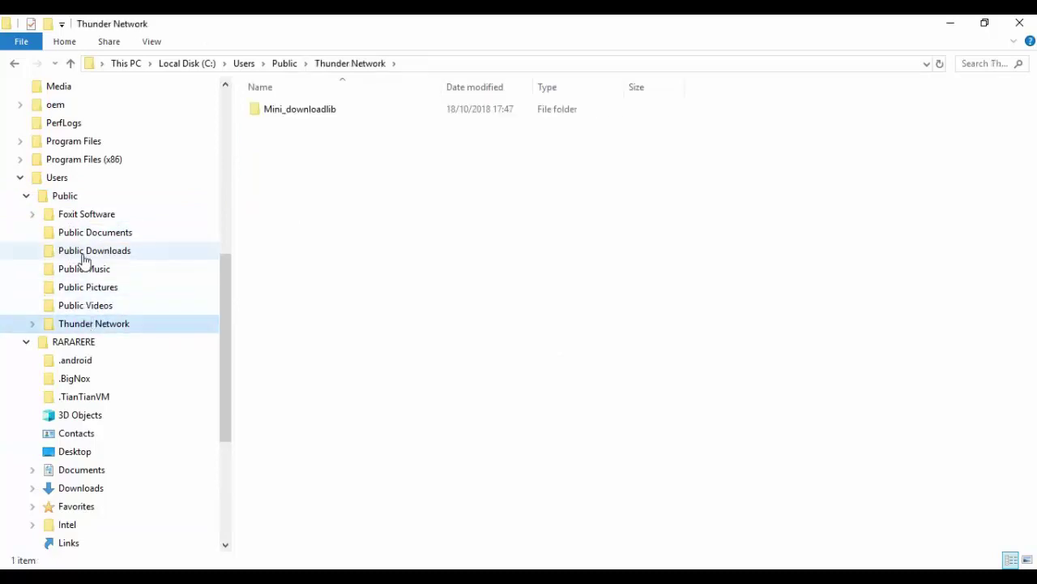
{"action": "left_click", "coordinate": [77, 217]}
{"action": "left_click", "coordinate": [66, 201]}
{"action": "left_click", "coordinate": [59, 181]}
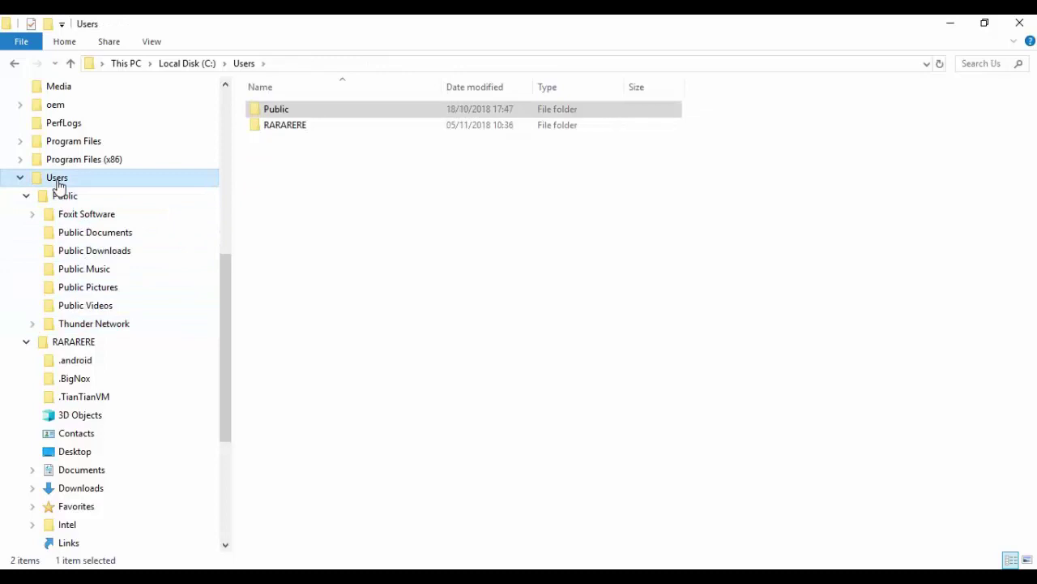
{"action": "left_click", "coordinate": [75, 201]}
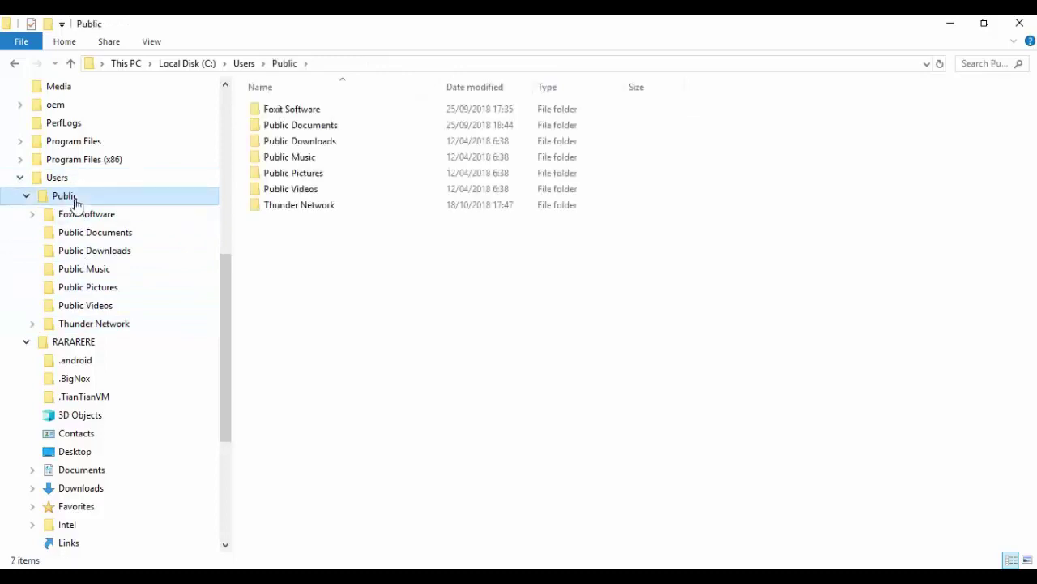
{"action": "left_click", "coordinate": [33, 214]}
{"action": "left_click", "coordinate": [74, 234]}
{"action": "left_click", "coordinate": [81, 215]}
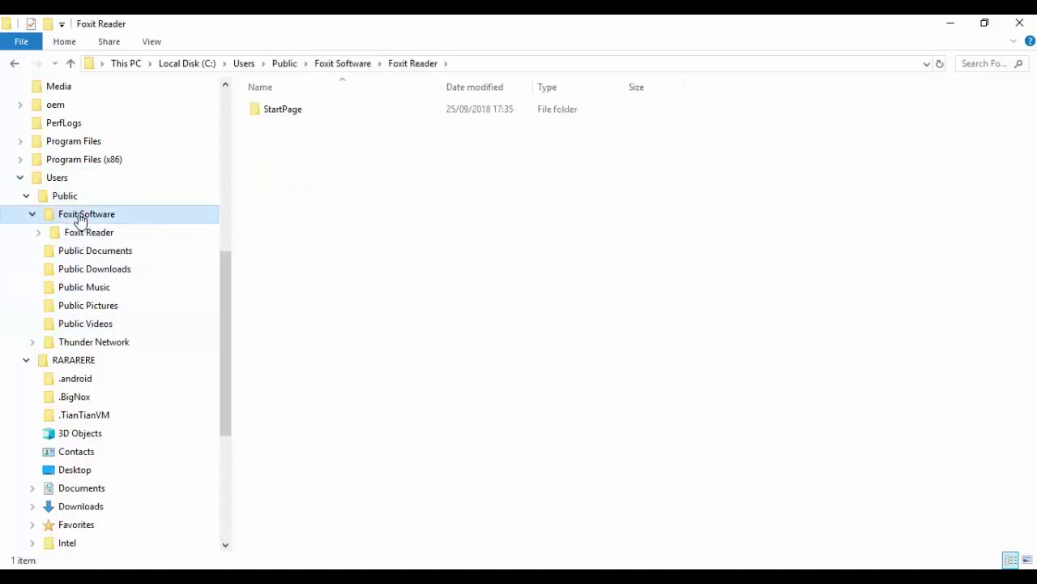
{"action": "left_click", "coordinate": [65, 199]}
{"action": "left_click", "coordinate": [21, 177]}
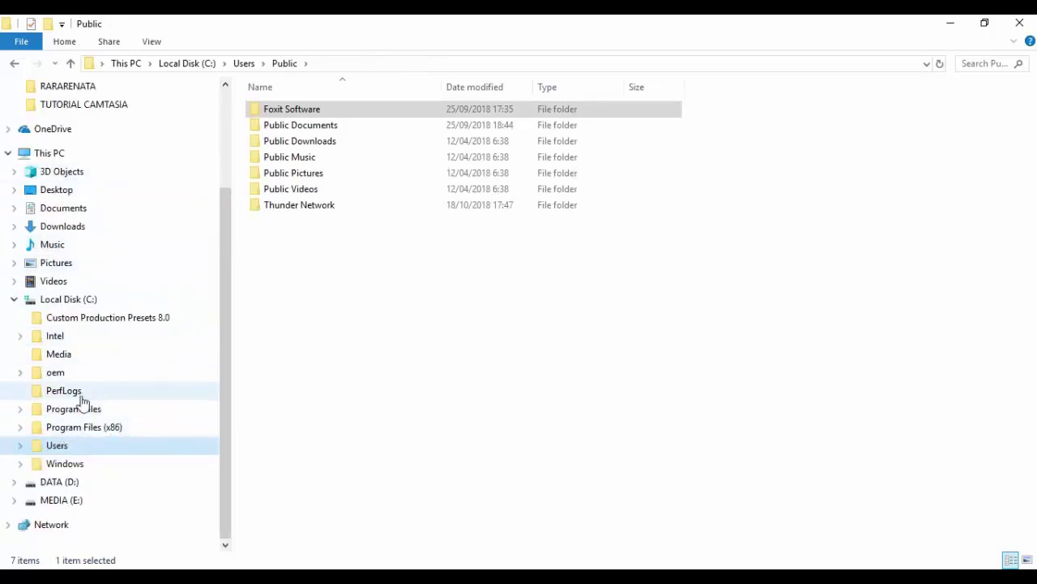
- Expand the Windows and Program Files folders of Local Disk (C:) in the folder tree to examine their subfolders
{"action": "left_click", "coordinate": [20, 463]}
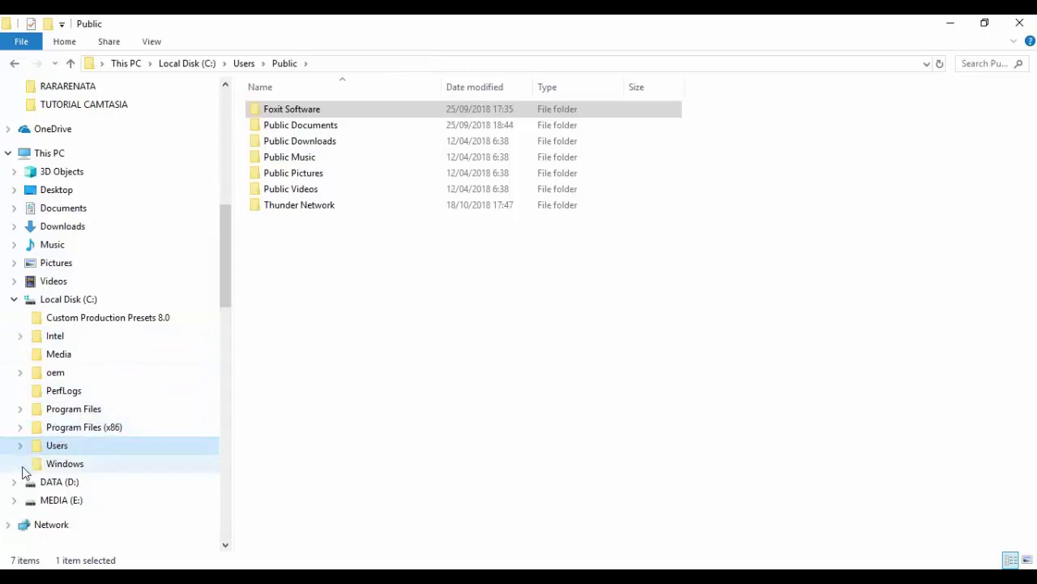
{"action": "scroll", "coordinate": [57, 294], "scroll_direction": "up", "scroll_amount": 2}
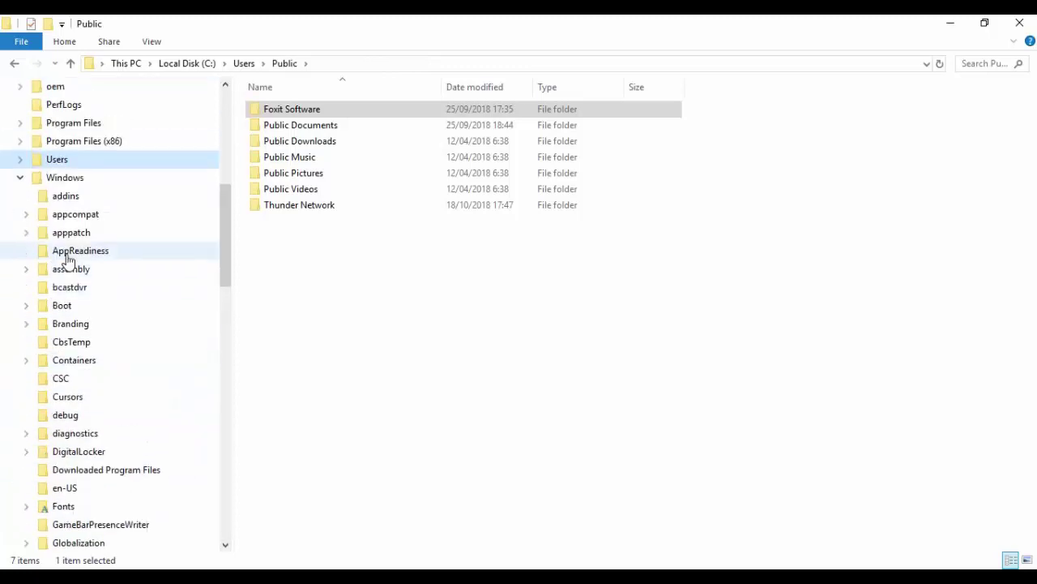
{"action": "scroll", "coordinate": [89, 207], "scroll_direction": "up", "scroll_amount": 2}
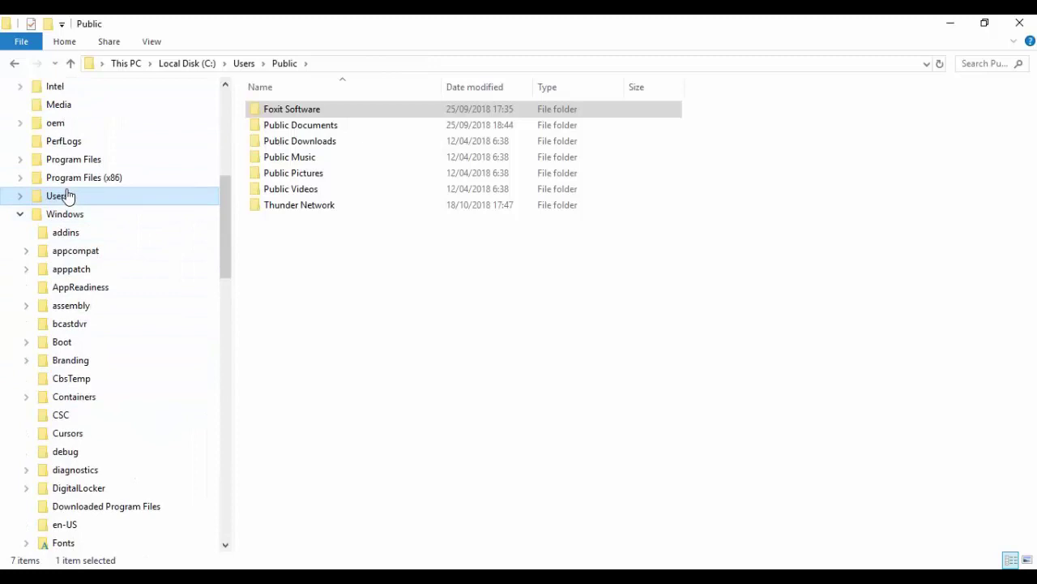
{"action": "left_click", "coordinate": [21, 159]}
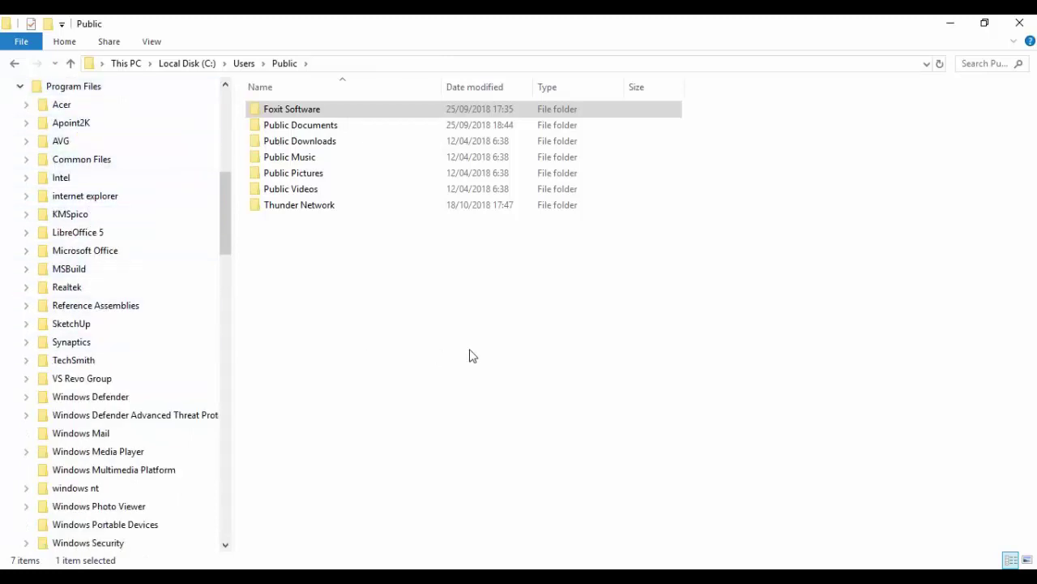
- Clear the desktop by minimizing the Public folder window and closing Firewall App Blocker
{"action": "left_click", "coordinate": [985, 22]}
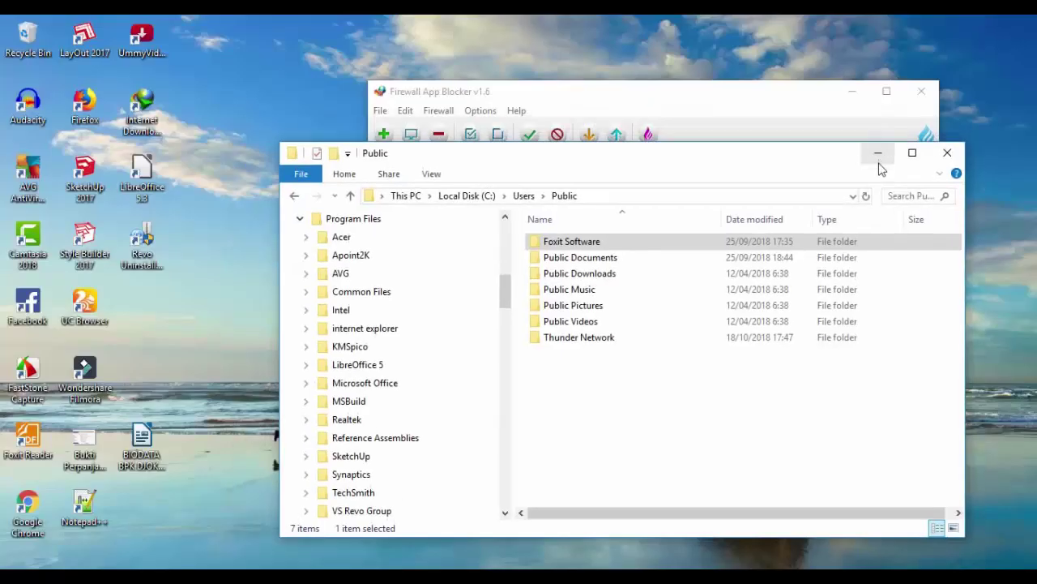
{"action": "left_click", "coordinate": [879, 152]}
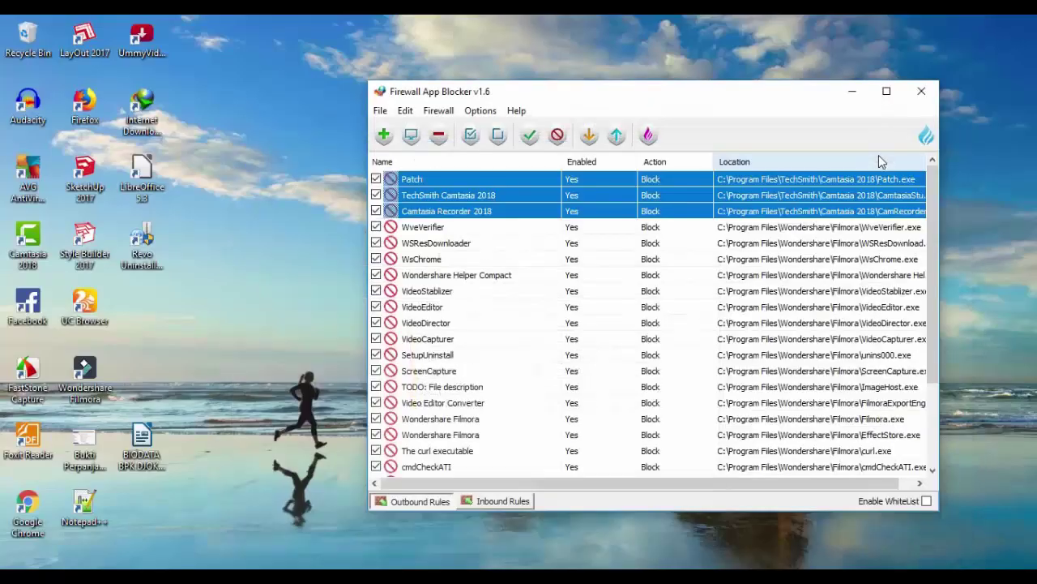
{"action": "left_click", "coordinate": [921, 91]}
{"action": "right_click", "coordinate": [718, 209]}
{"action": "left_click", "coordinate": [746, 228]}
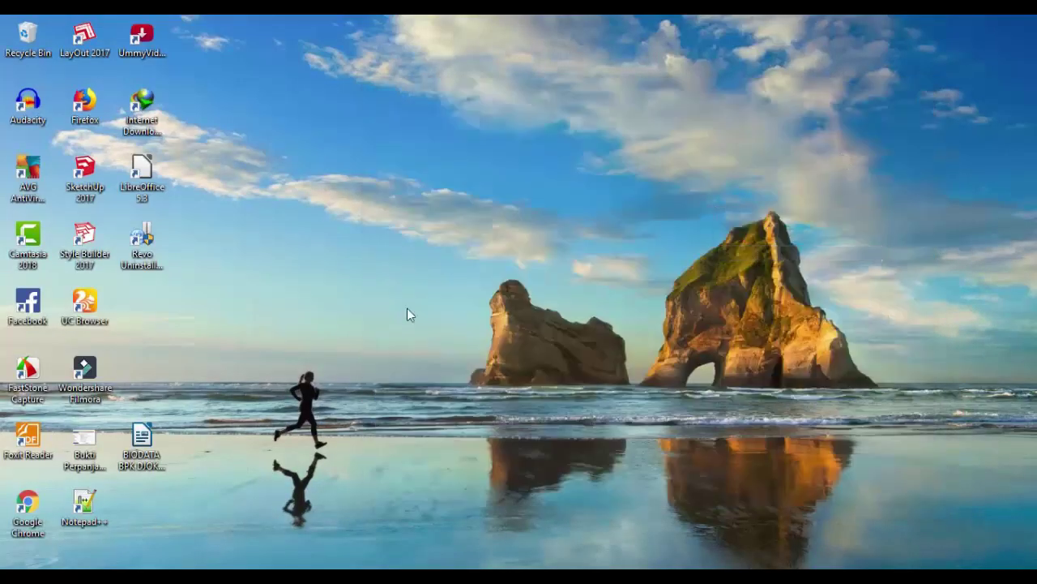
- Launch Camtasia 2018 from the desktop and dismiss the activation server notice
{"action": "double_click", "coordinate": [30, 256]}
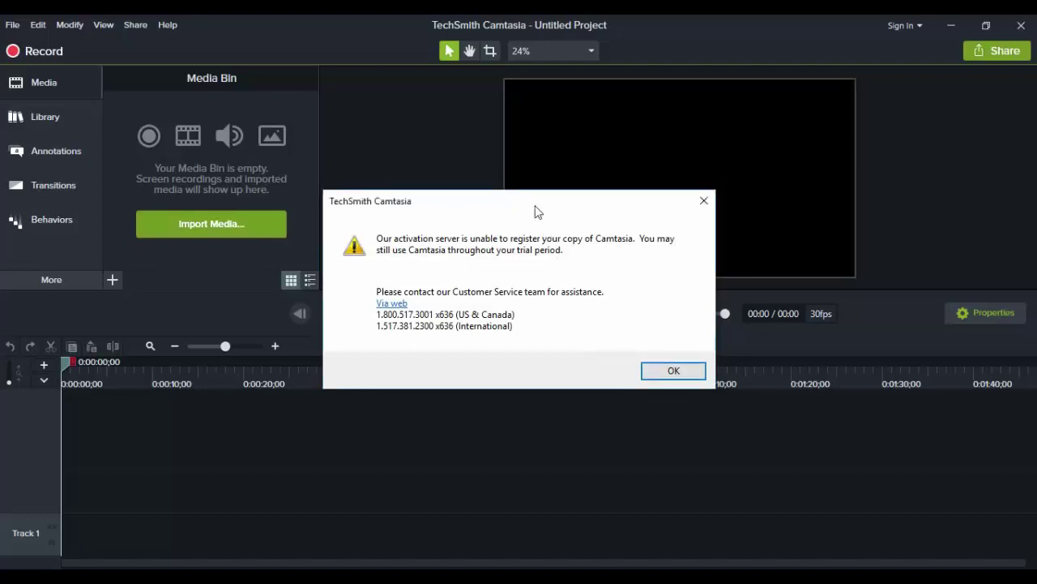
{"action": "left_click", "coordinate": [672, 371]}
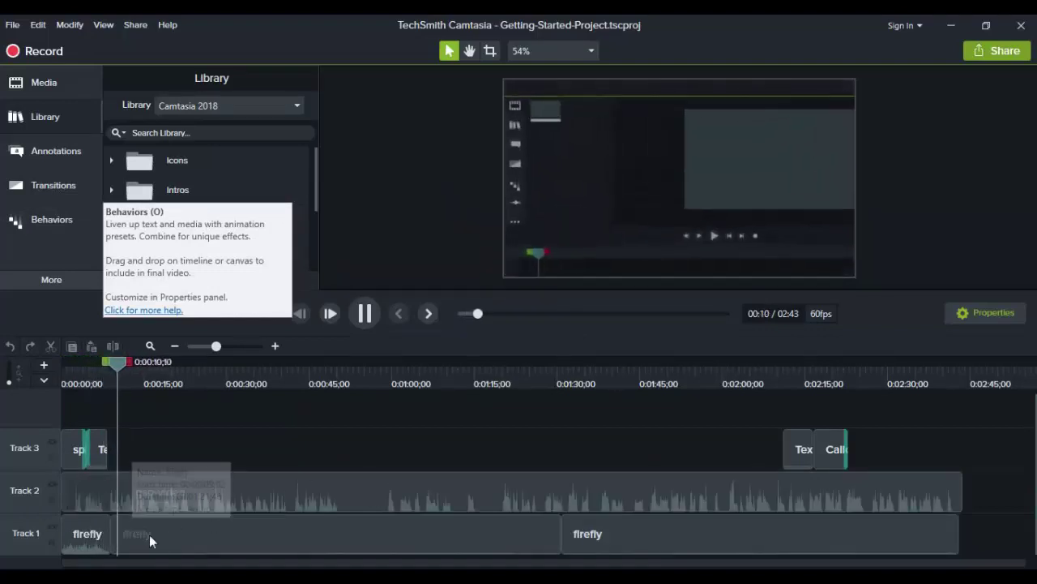
- Preview the Getting-Started project from about 2:10 and expand the Intros folder in the Camtasia 2018 library
{"action": "left_click", "coordinate": [786, 374]}
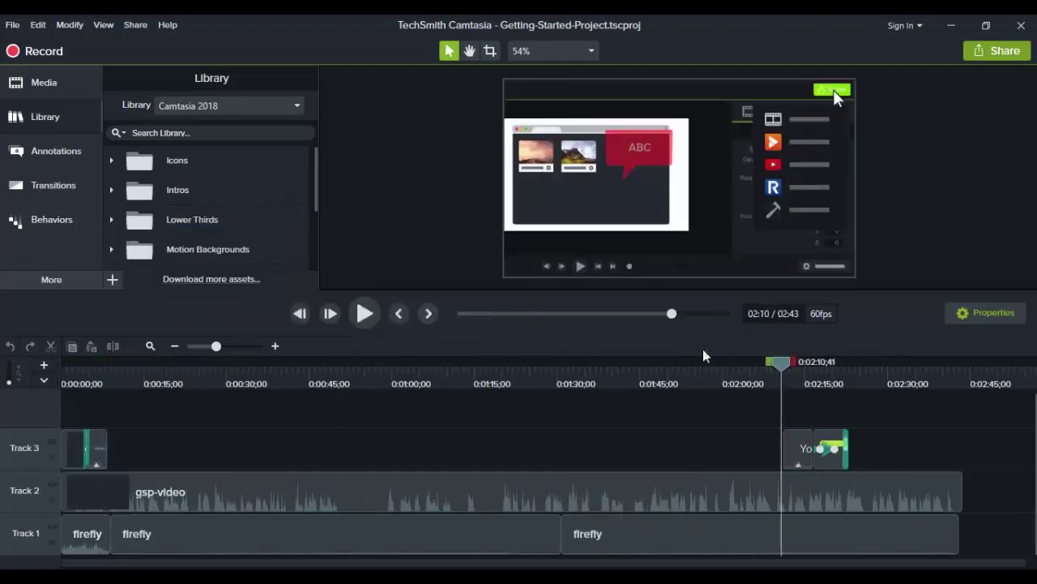
{"action": "left_click", "coordinate": [363, 318]}
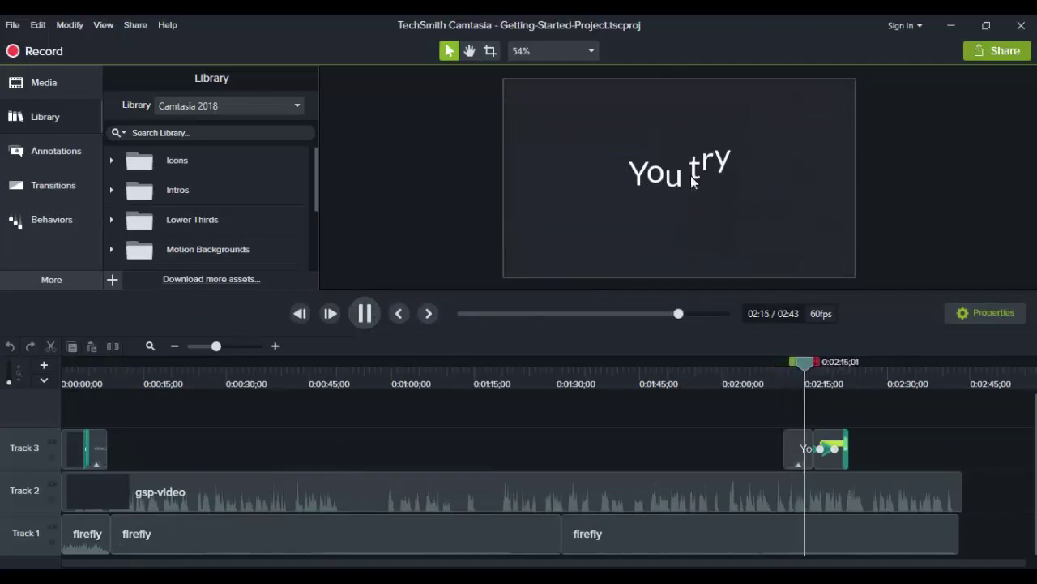
{"action": "left_click_drag", "start_coordinate": [312, 174], "coordinate": [304, 152]}
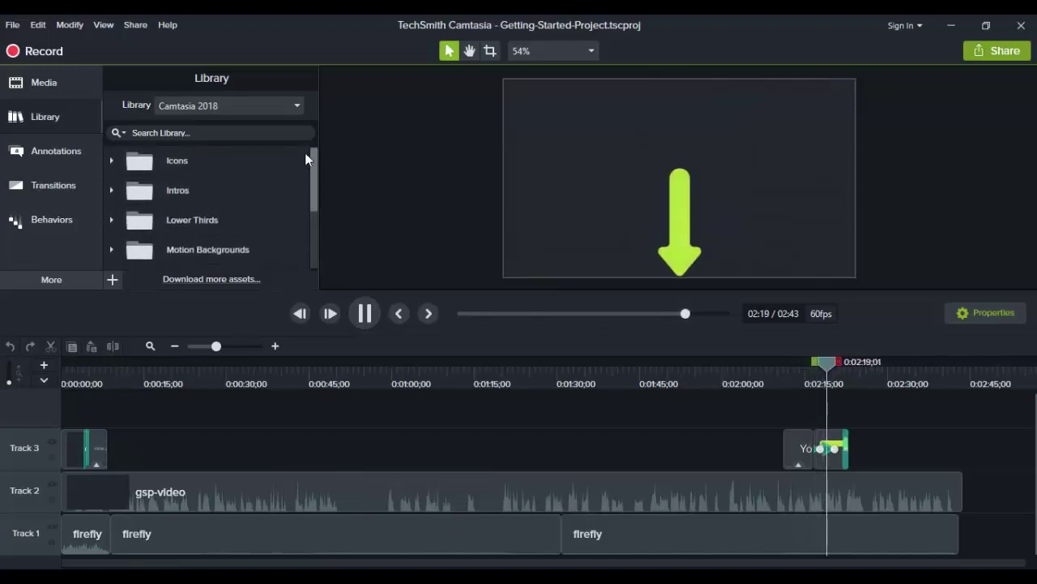
{"action": "left_click", "coordinate": [114, 190]}
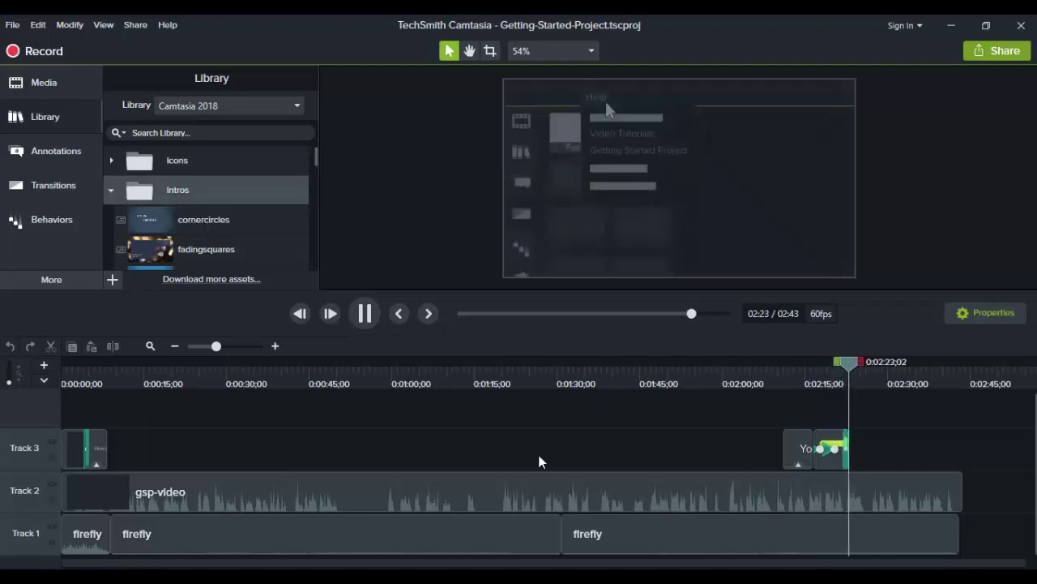
- Delete all clips of the Getting-Started project from the three timeline tracks
{"action": "key", "text": "ctrl+a"}
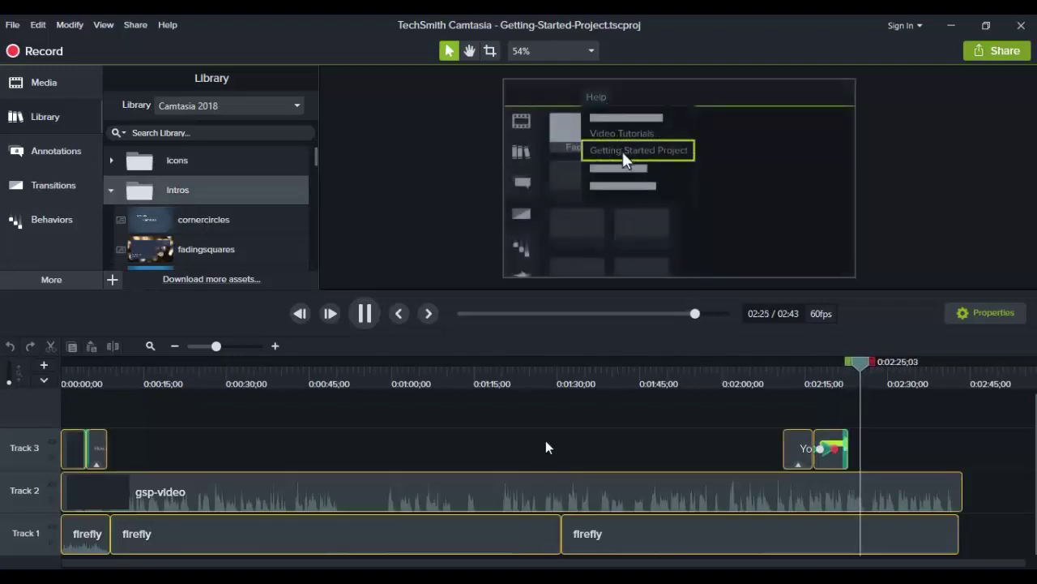
{"action": "left_click", "coordinate": [440, 442]}
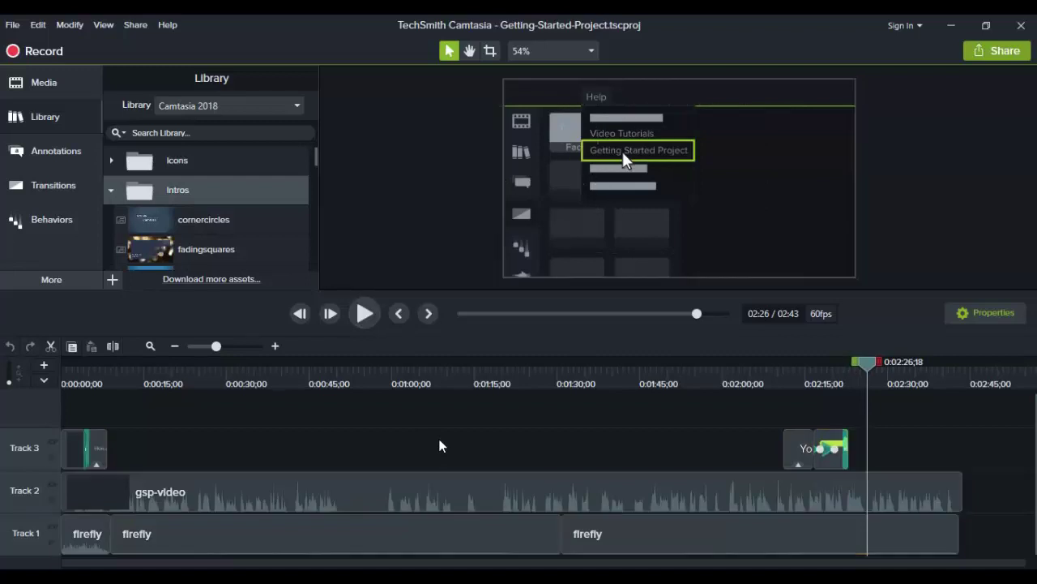
{"action": "key", "text": "ctrl+a"}
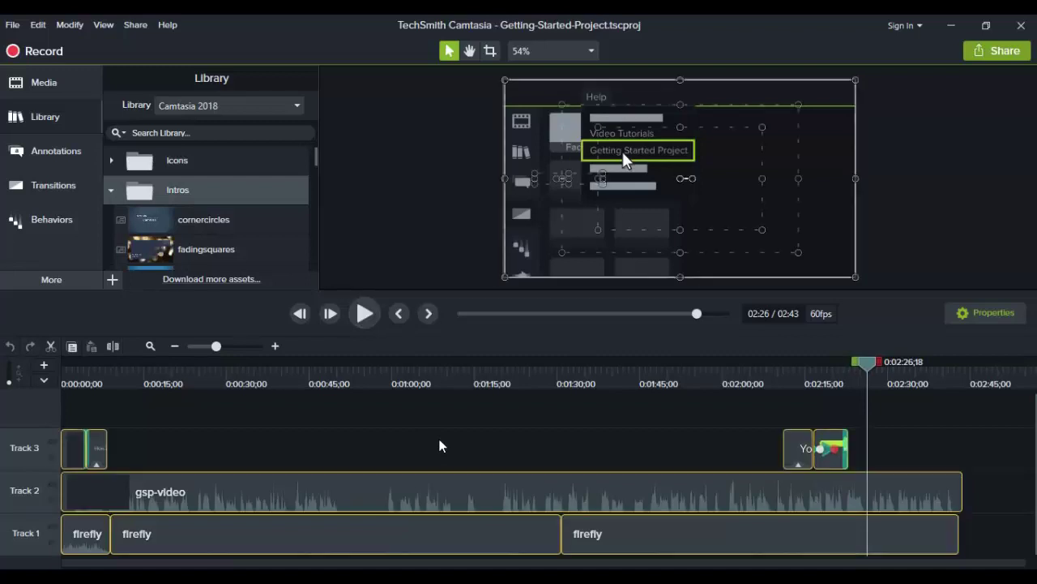
{"action": "key", "text": "Delete"}
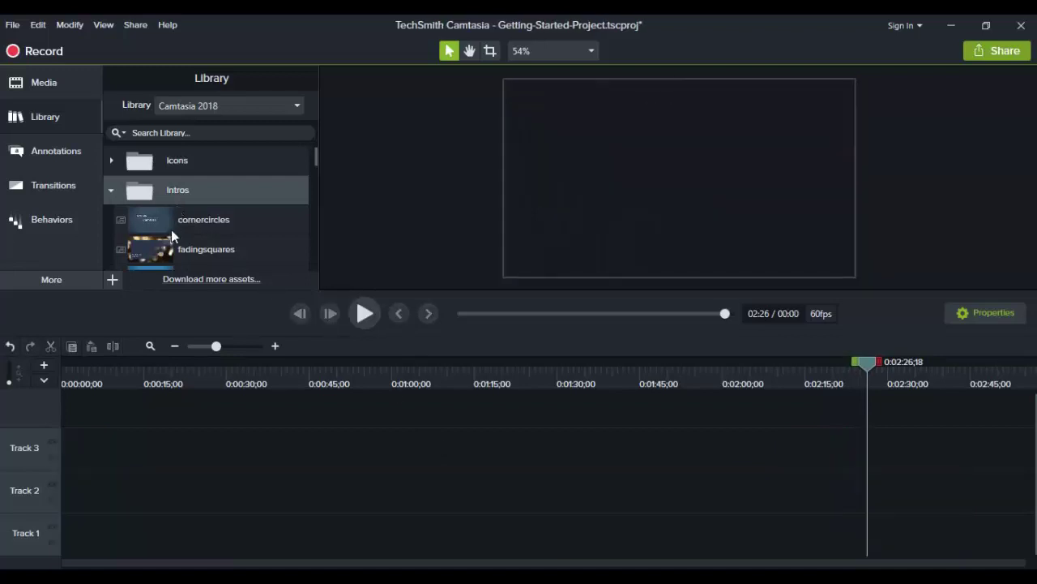
- Add the cornercircles intro from the library to the timeline and place it at the start of Track 3
{"action": "scroll", "coordinate": [171, 236], "scroll_direction": "down", "scroll_amount": 1}
{"action": "scroll", "coordinate": [206, 248], "scroll_direction": "up", "scroll_amount": 1}
{"action": "left_click_drag", "start_coordinate": [91, 491], "coordinate": [23, 489]}
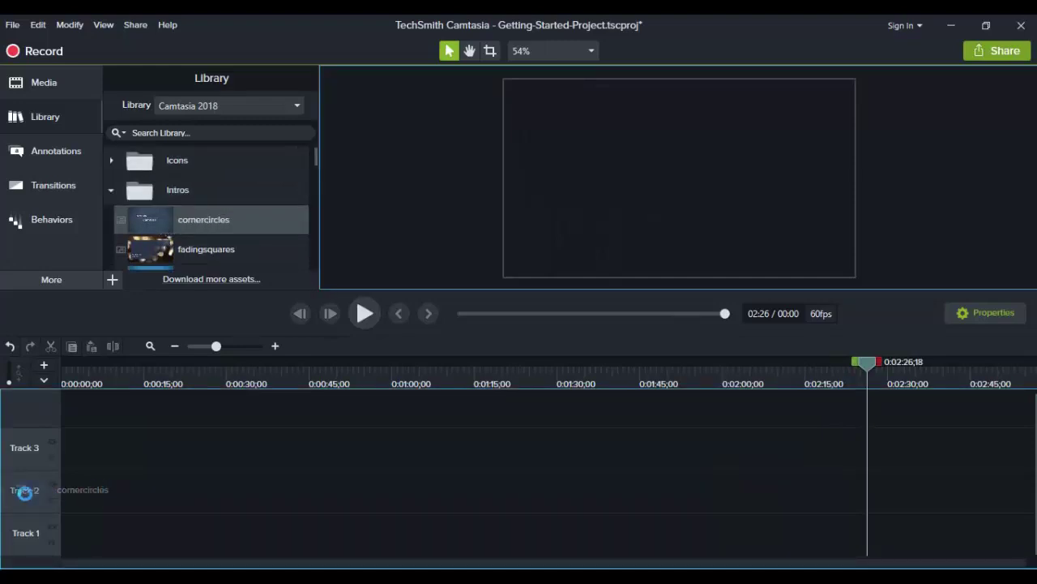
{"action": "left_click", "coordinate": [126, 496]}
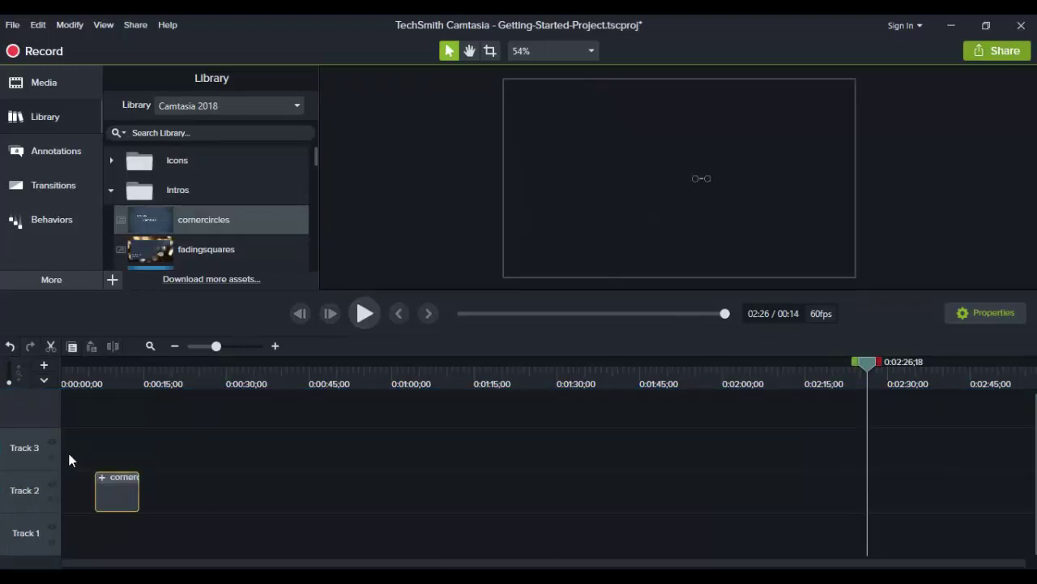
{"action": "left_click_drag", "start_coordinate": [125, 500], "coordinate": [91, 459]}
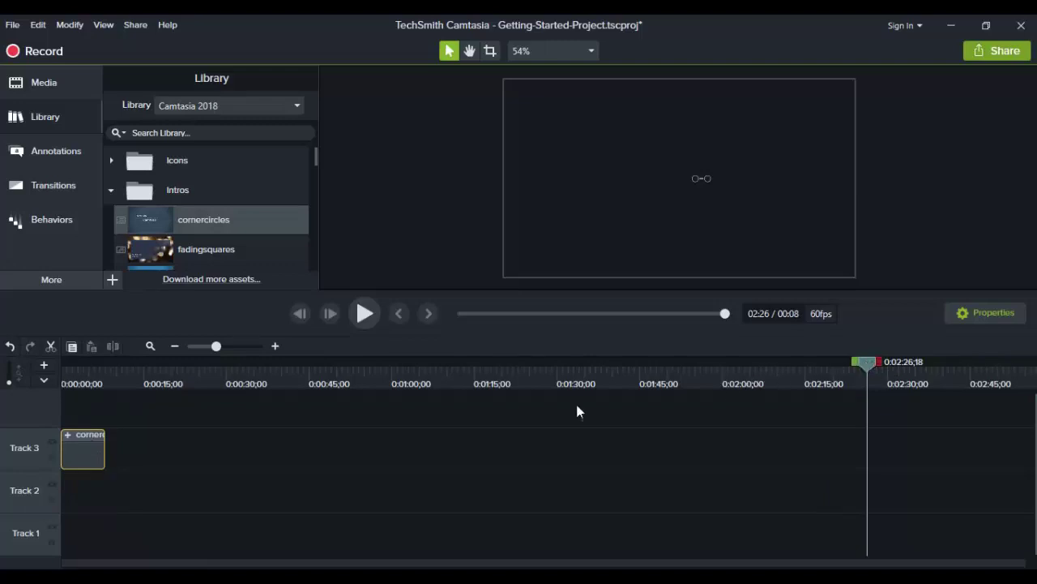
- Return the playhead to the start of the timeline and play back the cornercircles intro
{"action": "left_click", "coordinate": [208, 372]}
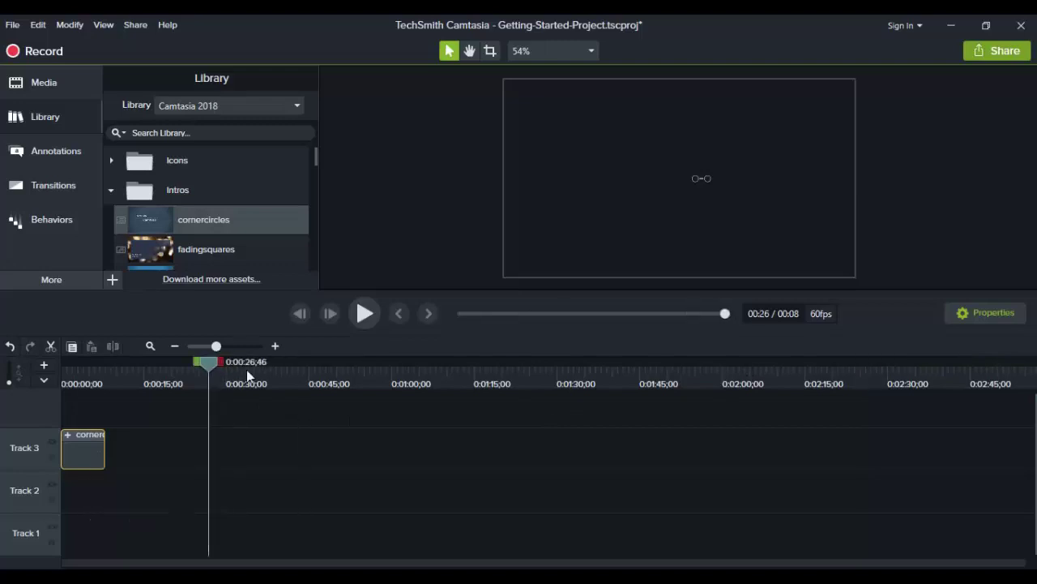
{"action": "left_click_drag", "start_coordinate": [213, 362], "coordinate": [67, 365]}
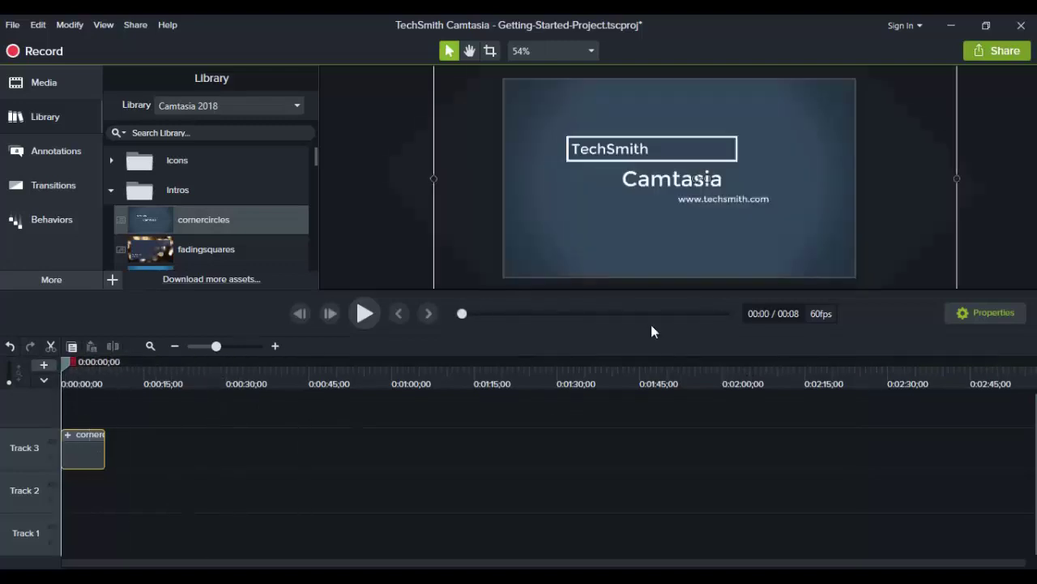
{"action": "left_click", "coordinate": [364, 314]}
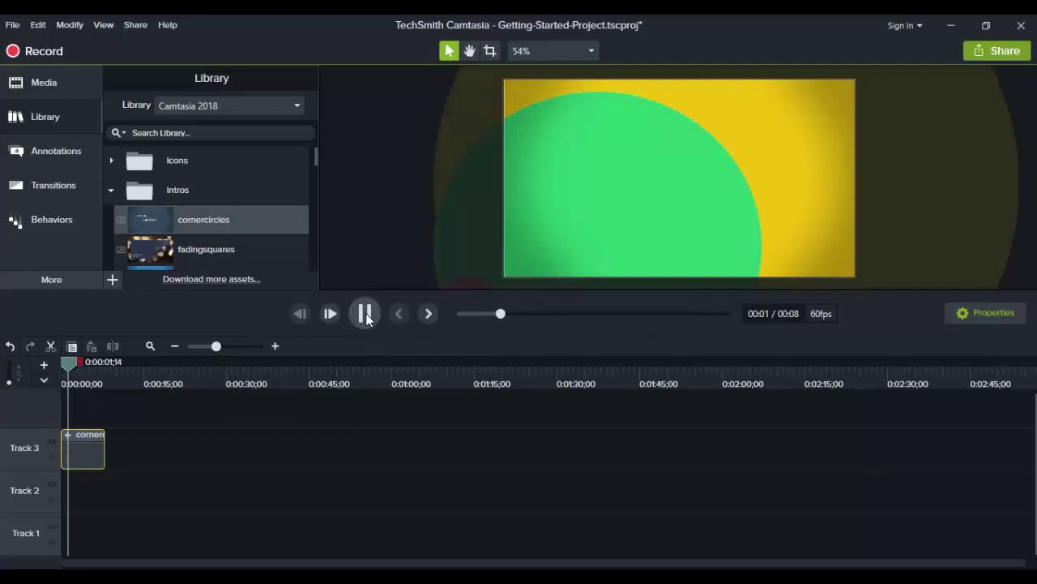
{"action": "left_click", "coordinate": [365, 313]}
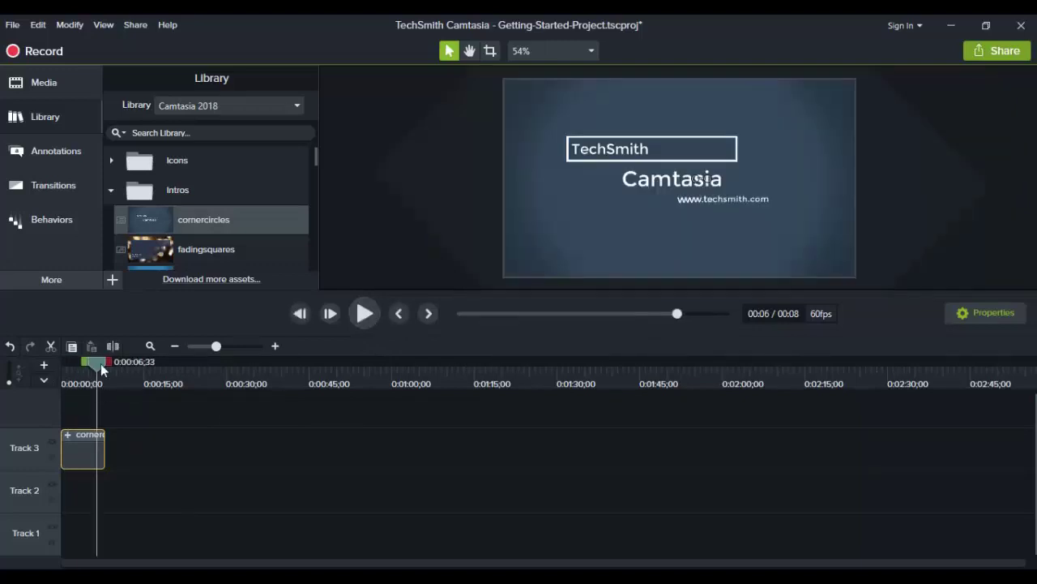
{"action": "left_click_drag", "start_coordinate": [93, 367], "coordinate": [60, 366]}
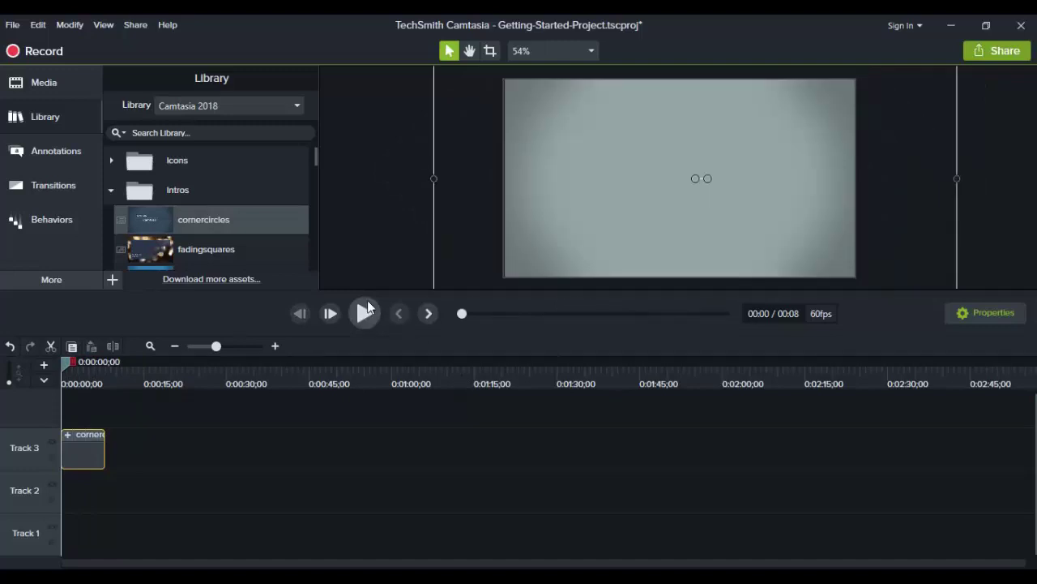
{"action": "left_click", "coordinate": [367, 303]}
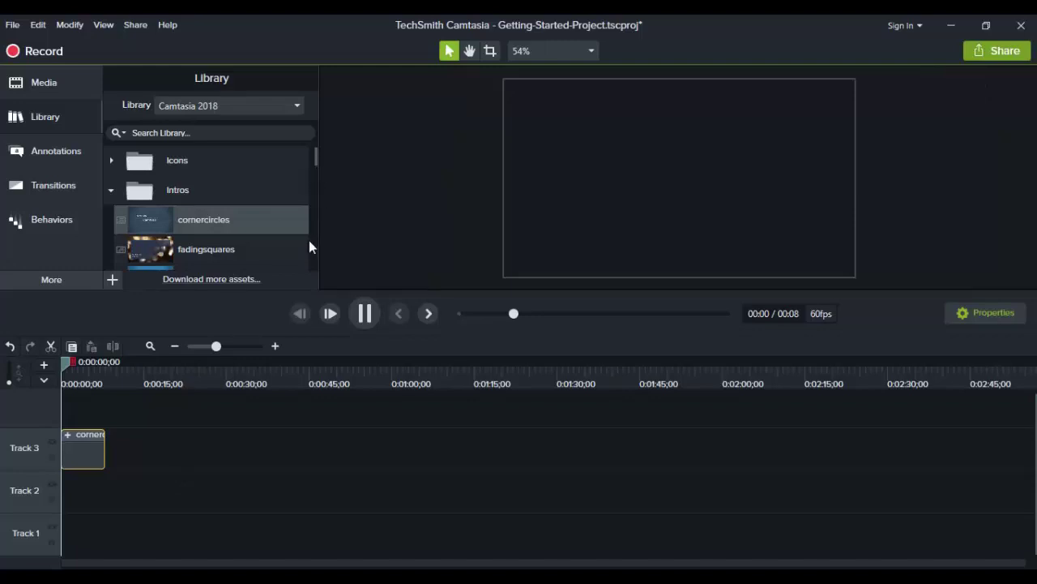
- Replay the cornercircles intro from the start while browsing the other intros in the library
{"action": "left_click", "coordinate": [347, 422]}
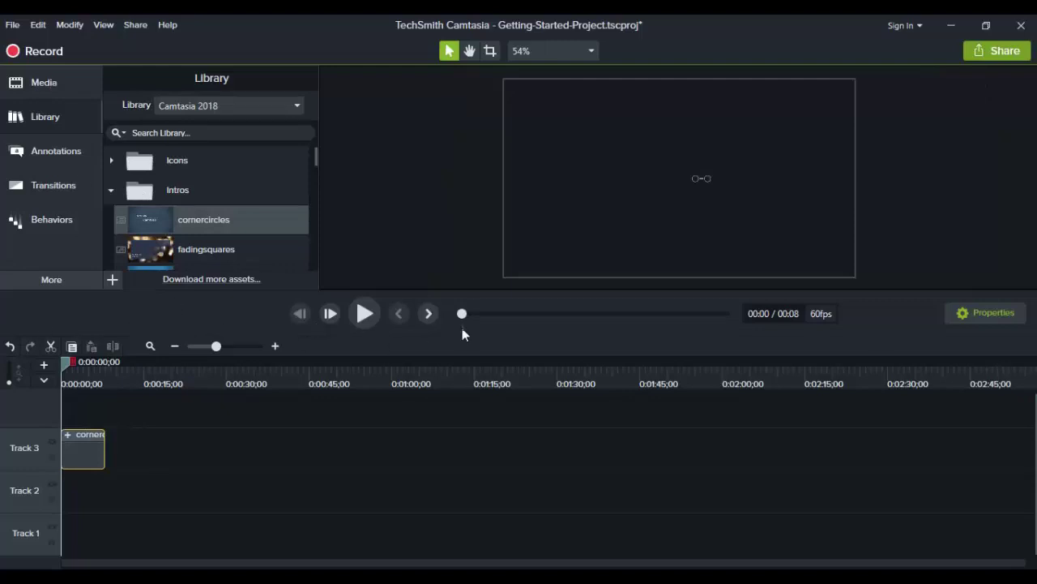
{"action": "key", "text": "space"}
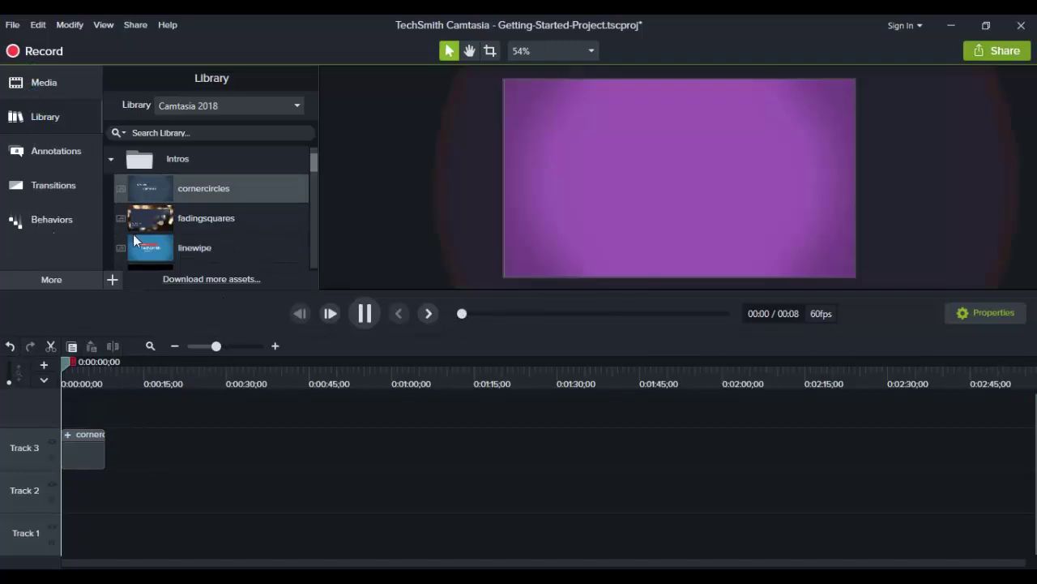
{"action": "scroll", "coordinate": [235, 217], "scroll_direction": "down", "scroll_amount": 3}
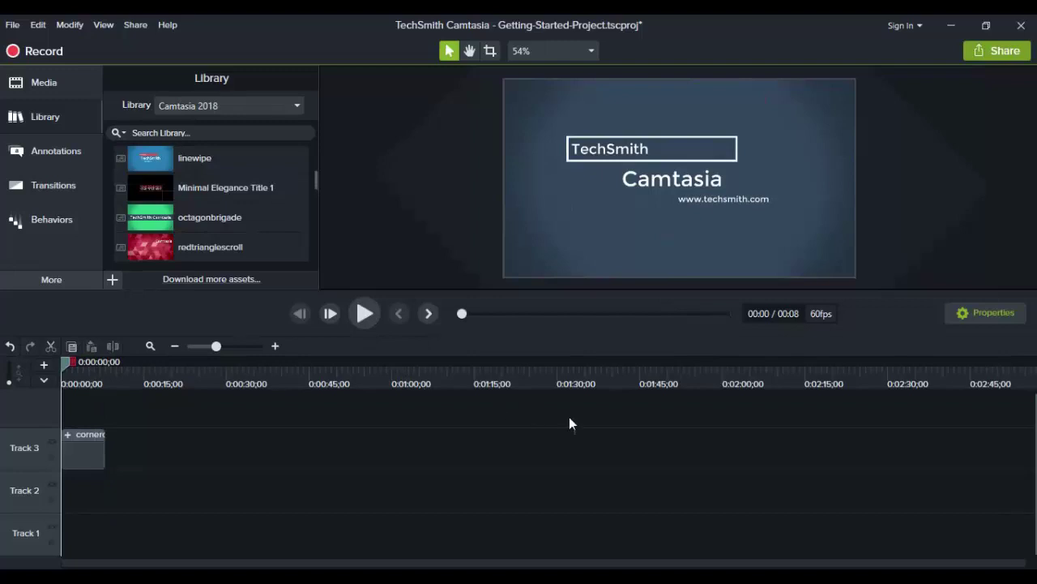
{"action": "key", "text": "space"}
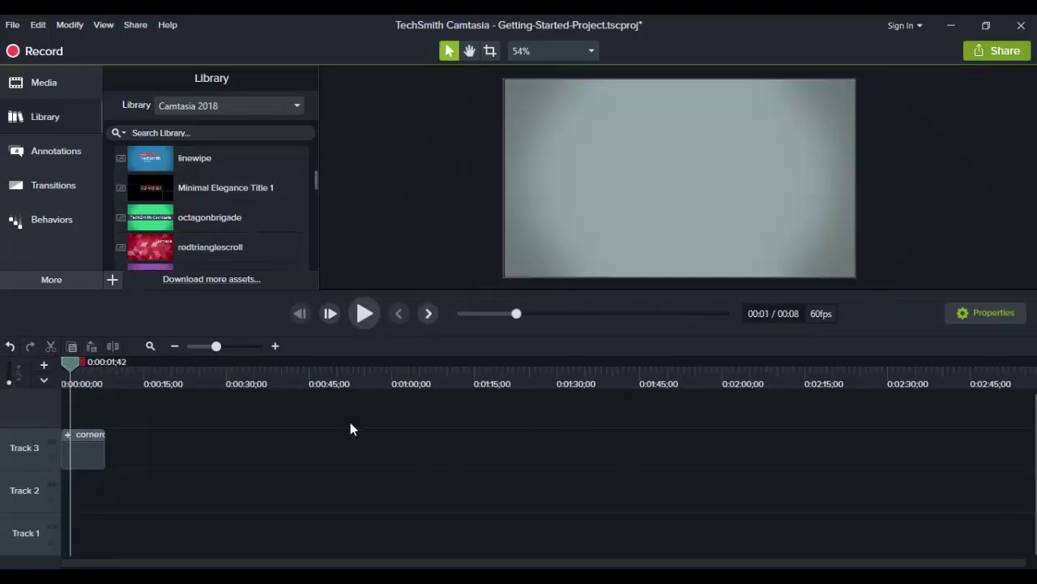